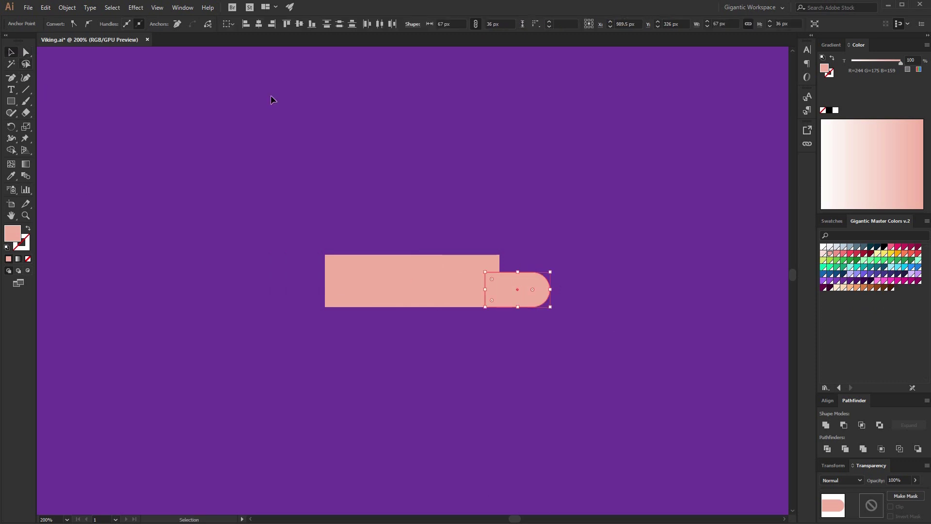
Draw a rectangle about 238 by 81 px directly beneath the pink face rectangle and fill it with red.
{"action": "left_click", "coordinate": [371, 132]}
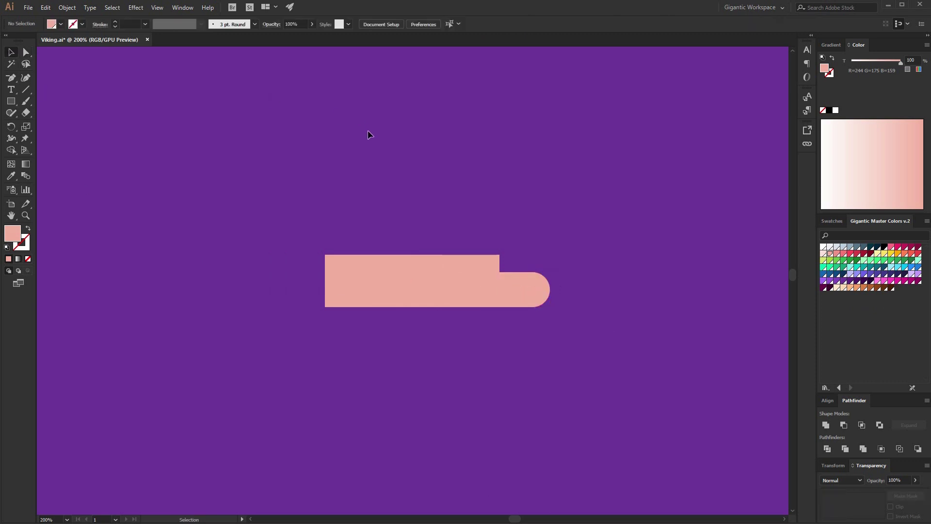
{"action": "key", "text": "m"}
{"action": "left_click_drag", "start_coordinate": [268, 308], "coordinate": [500, 386]}
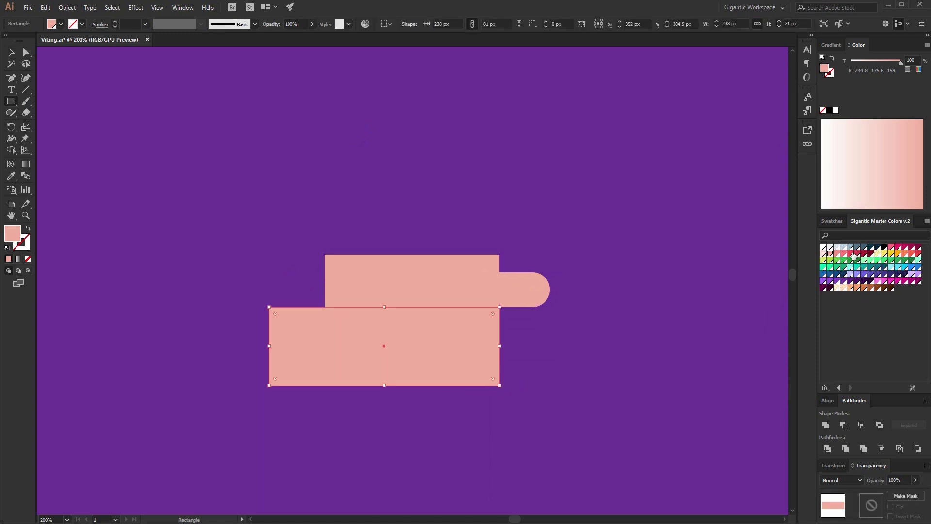
{"action": "left_click", "coordinate": [852, 253]}
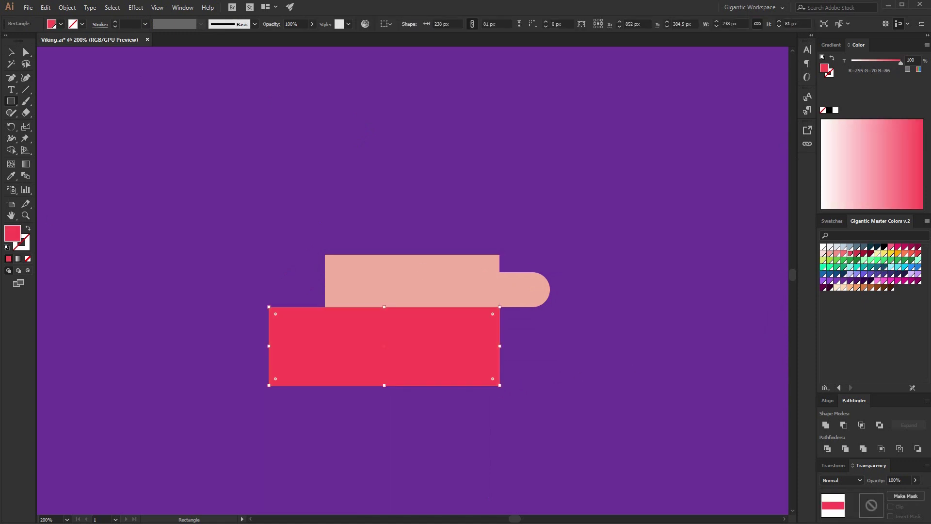
Round the red rectangle's lower-left corner and shift its left edge inward to make the shape 218 px wide.
{"action": "left_click", "coordinate": [25, 54]}
{"action": "left_click_drag", "start_coordinate": [259, 375], "coordinate": [324, 360]}
{"action": "left_click_drag", "start_coordinate": [240, 273], "coordinate": [310, 401]}
{"action": "key", "text": "shift+Right"}
{"action": "key", "text": "shift+Right"}
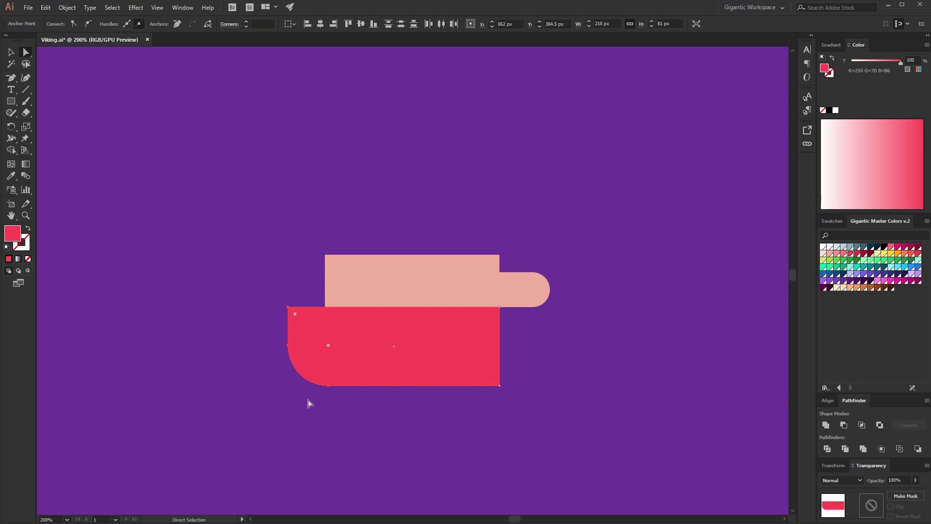
{"action": "left_click", "coordinate": [9, 54]}
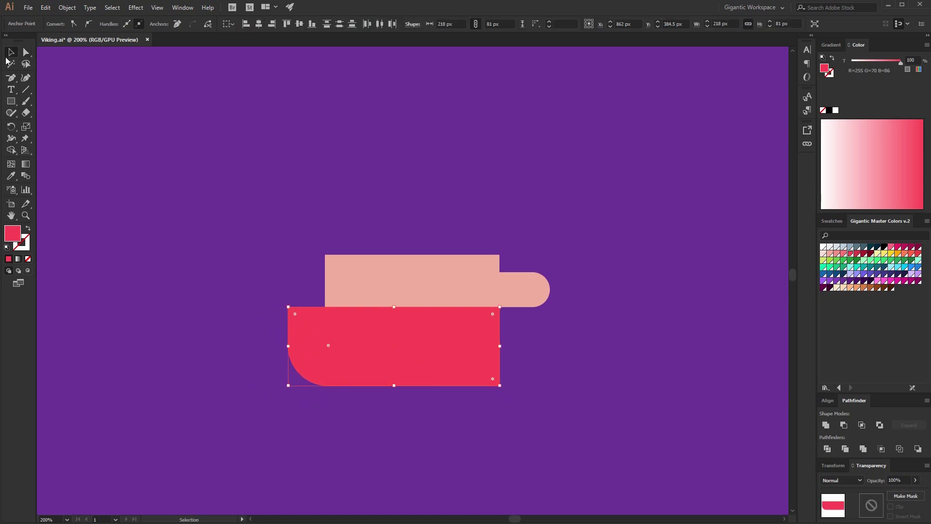
{"action": "left_click", "coordinate": [234, 59]}
Draw a red rectangle about 173 by 133 px for the lower beard and fully round its bottom corners.
{"action": "scroll", "coordinate": [437, 298], "scroll_direction": "down", "scroll_amount": 2}
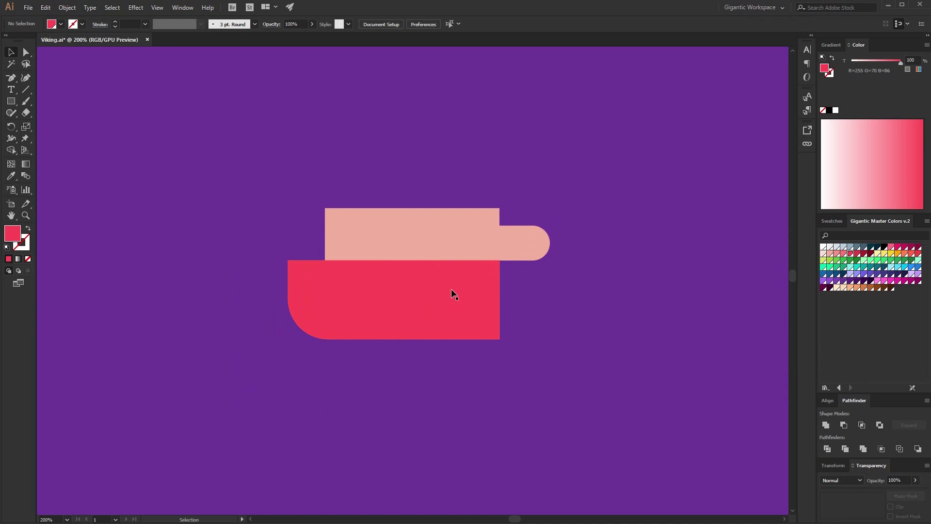
{"action": "key", "text": "m"}
{"action": "left_click_drag", "start_coordinate": [331, 339], "coordinate": [500, 433]}
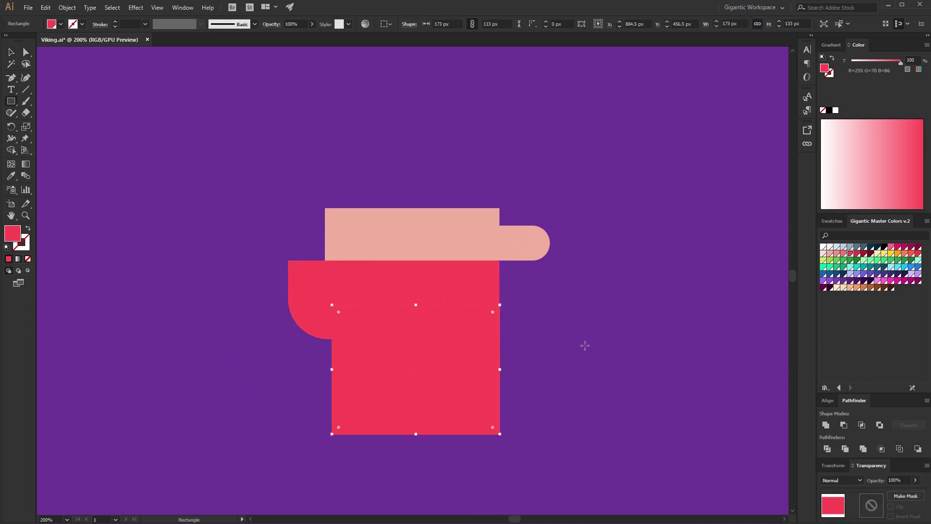
{"action": "scroll", "coordinate": [585, 345], "scroll_direction": "down", "scroll_amount": 1}
{"action": "key", "text": "a"}
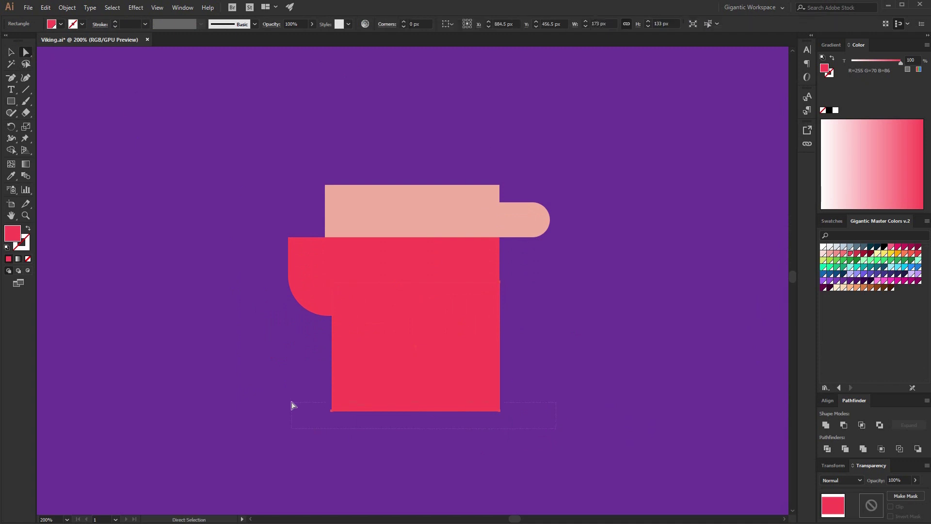
{"action": "left_click_drag", "start_coordinate": [292, 405], "coordinate": [549, 362]}
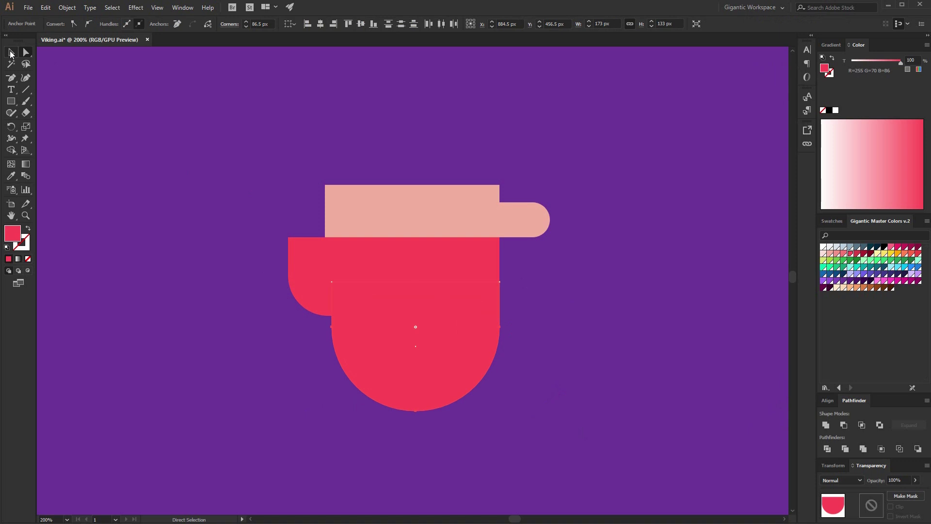
{"action": "left_click", "coordinate": [11, 52]}
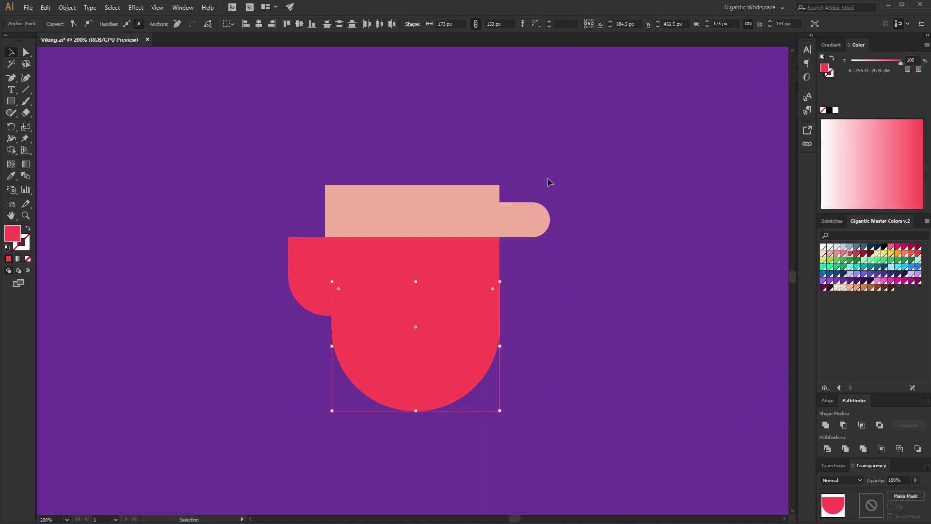
Draw a red rectangle about 118 by 111 px over the ear and arrange it behind the pink shapes.
{"action": "key", "text": "m"}
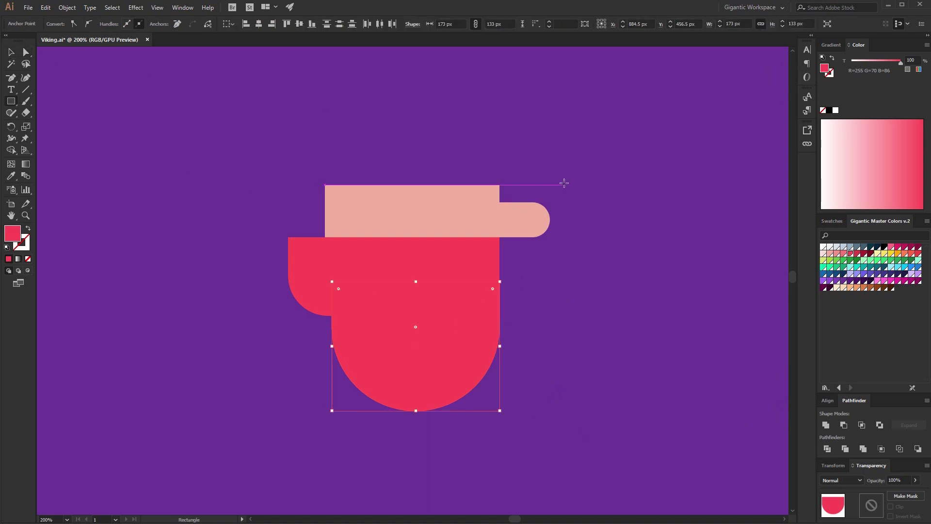
{"action": "left_click_drag", "start_coordinate": [578, 185], "coordinate": [464, 292]}
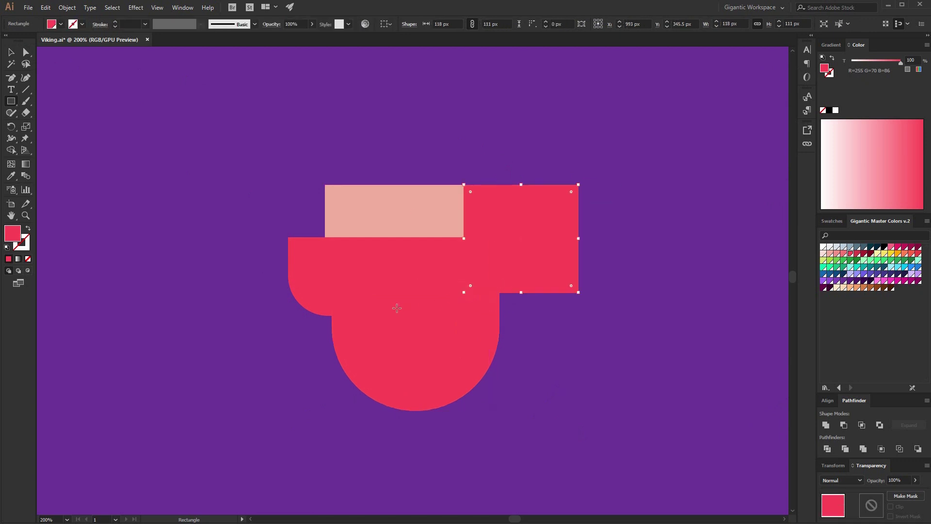
{"action": "key", "text": "ctrl+bracketleft"}
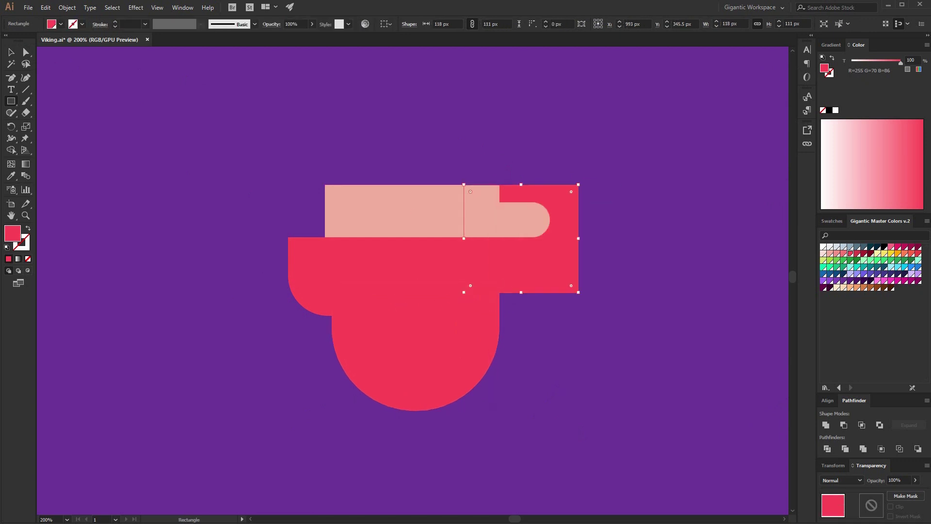
Round the lower-right corner of the red rectangle behind the ear.
{"action": "left_click", "coordinate": [28, 53]}
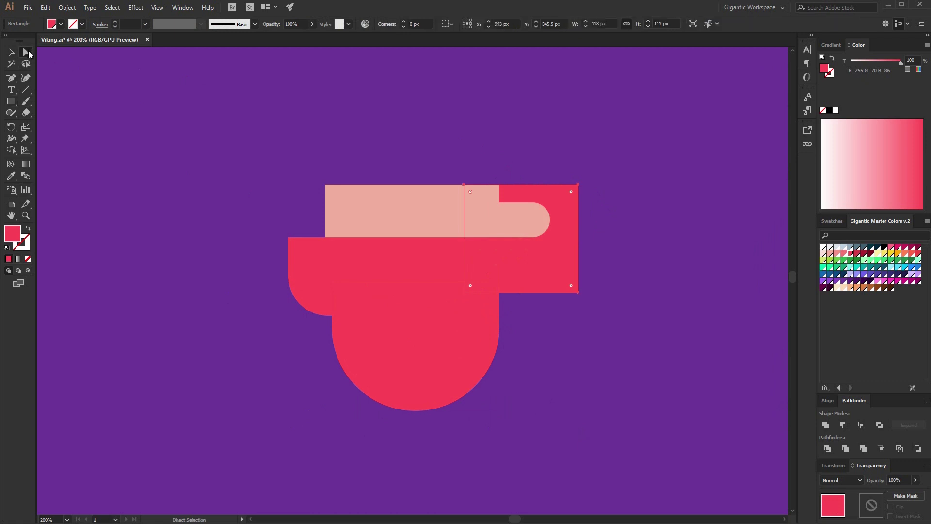
{"action": "left_click", "coordinate": [571, 292]}
{"action": "left_click_drag", "start_coordinate": [573, 289], "coordinate": [530, 244]}
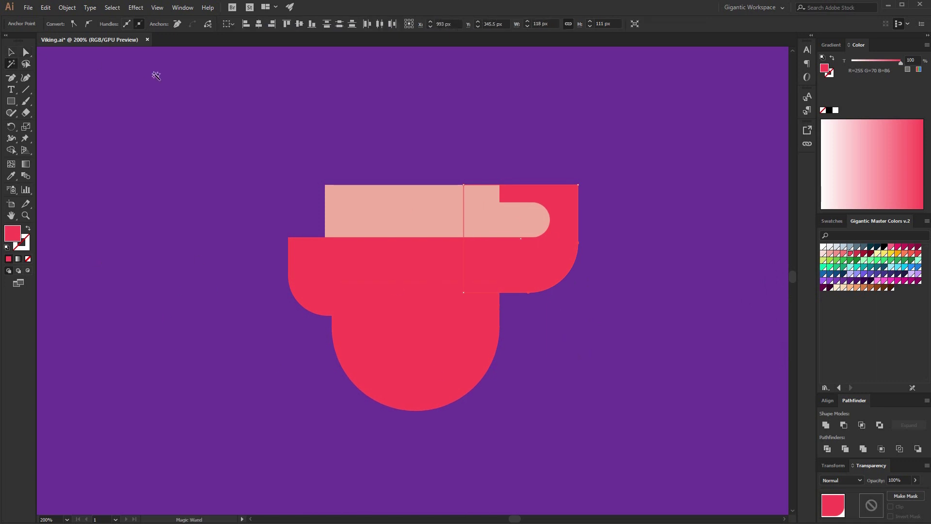
Move the ear and the red shape behind it together about 20 px left, toward the face.
{"action": "key", "text": "v"}
{"action": "left_click", "coordinate": [524, 237], "text": "shift"}
{"action": "key", "text": "Left"}
{"action": "key", "text": "Left"}
{"action": "key", "text": "Left"}
{"action": "key", "text": "Left"}
{"action": "key", "text": "Left"}
{"action": "key", "text": "Left"}
{"action": "key", "text": "Left"}
{"action": "key", "text": "Left"}
{"action": "key", "text": "Left"}
{"action": "key", "text": "Left"}
{"action": "key", "text": "Left"}
{"action": "key", "text": "Left"}
{"action": "key", "text": "Left"}
{"action": "key", "text": "Left"}
{"action": "key", "text": "Left"}
{"action": "key", "text": "Left"}
{"action": "key", "text": "Left"}
{"action": "key", "text": "Left"}
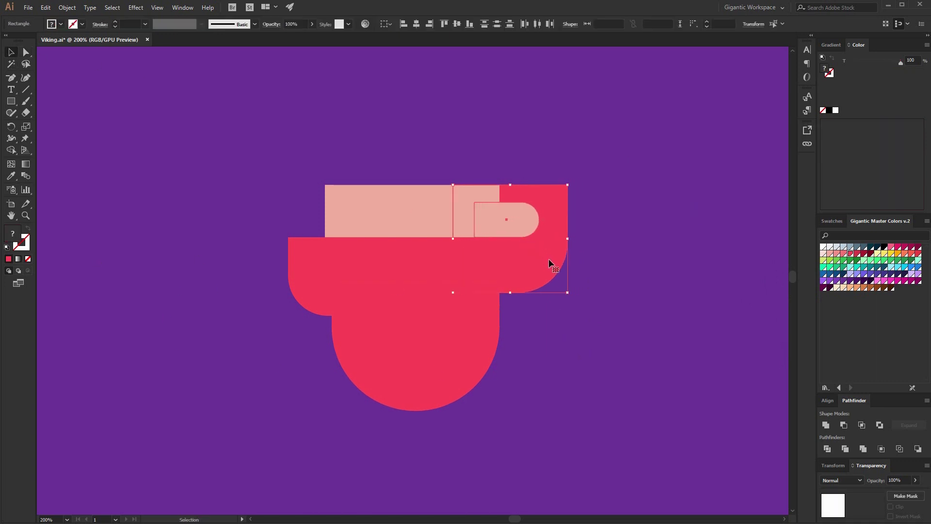
{"action": "left_click", "coordinate": [581, 265]}
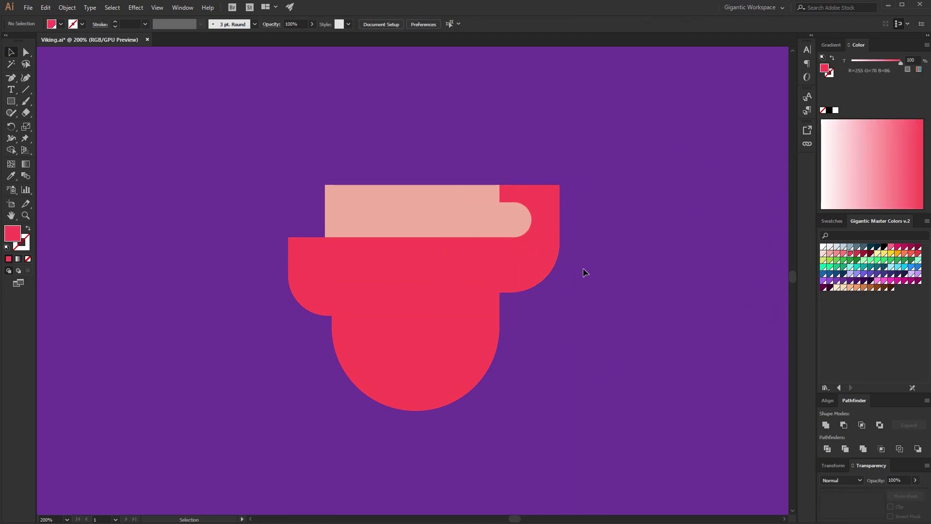
Draw a rectangle about 245 by 78 px on top of the face and fill it with dark purple.
{"action": "scroll", "coordinate": [609, 193], "scroll_direction": "up", "scroll_amount": 1}
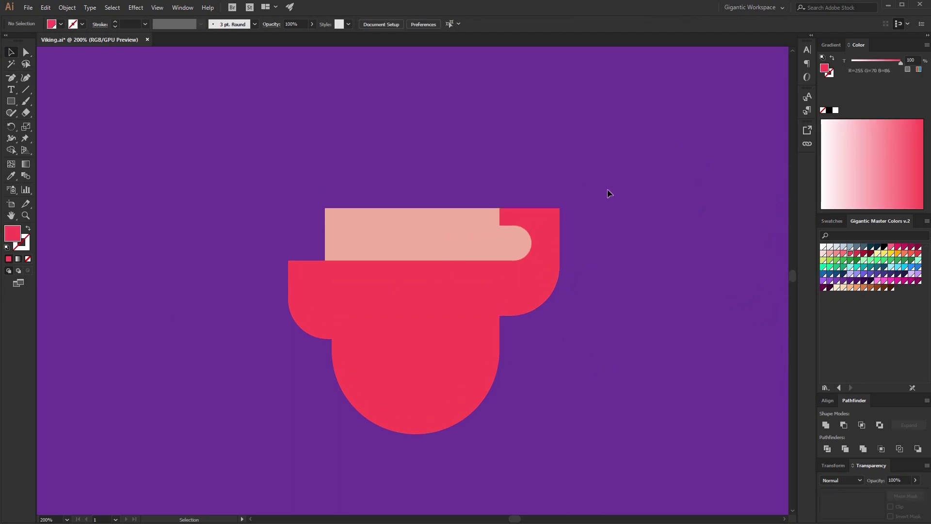
{"action": "scroll", "coordinate": [425, 179], "scroll_direction": "up", "scroll_amount": 1}
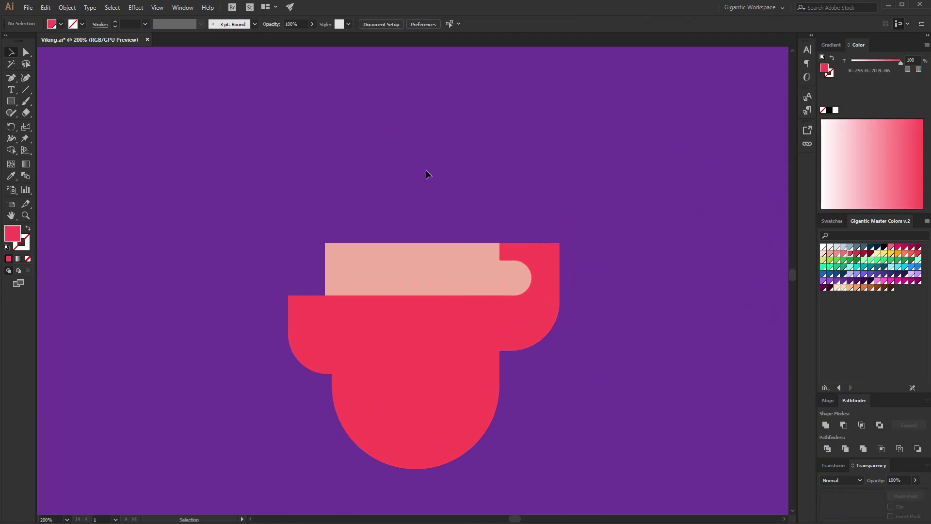
{"action": "key", "text": "m"}
{"action": "left_click_drag", "start_coordinate": [537, 242], "coordinate": [300, 167]}
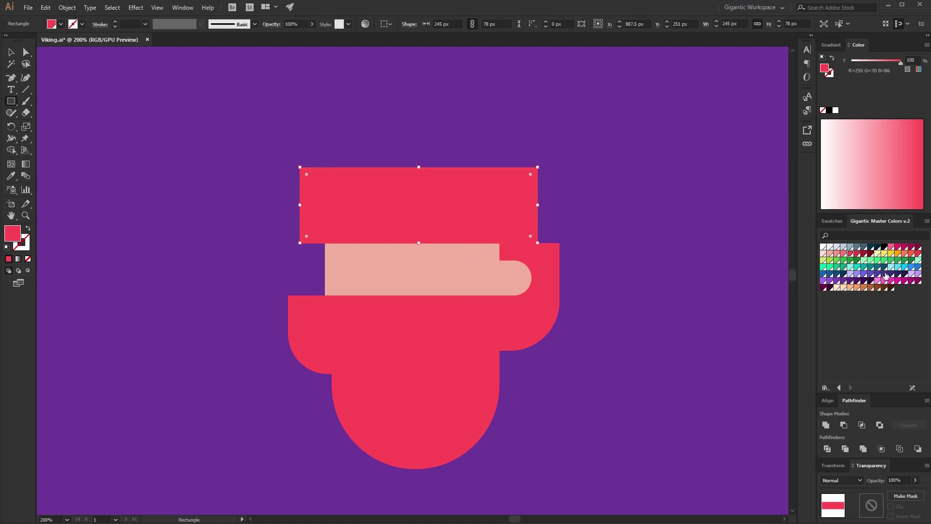
{"action": "left_click", "coordinate": [886, 275]}
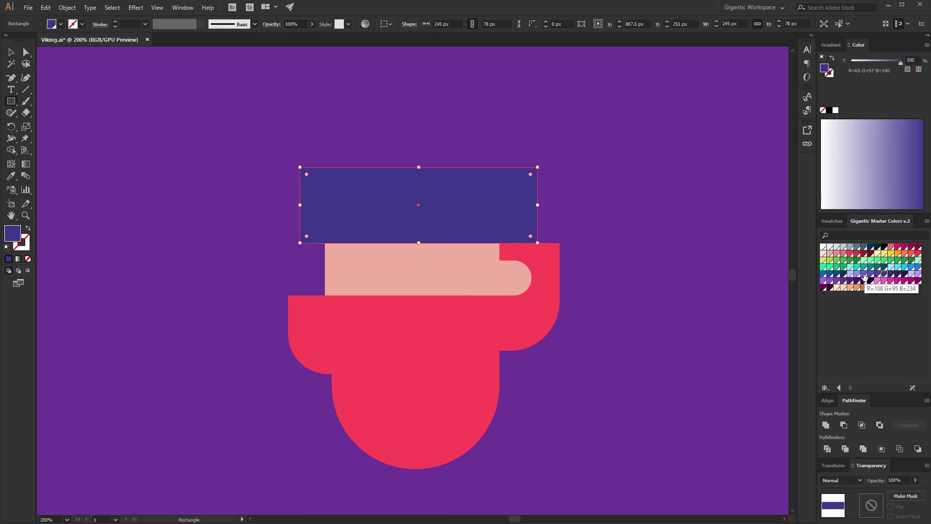
{"action": "left_click", "coordinate": [858, 282]}
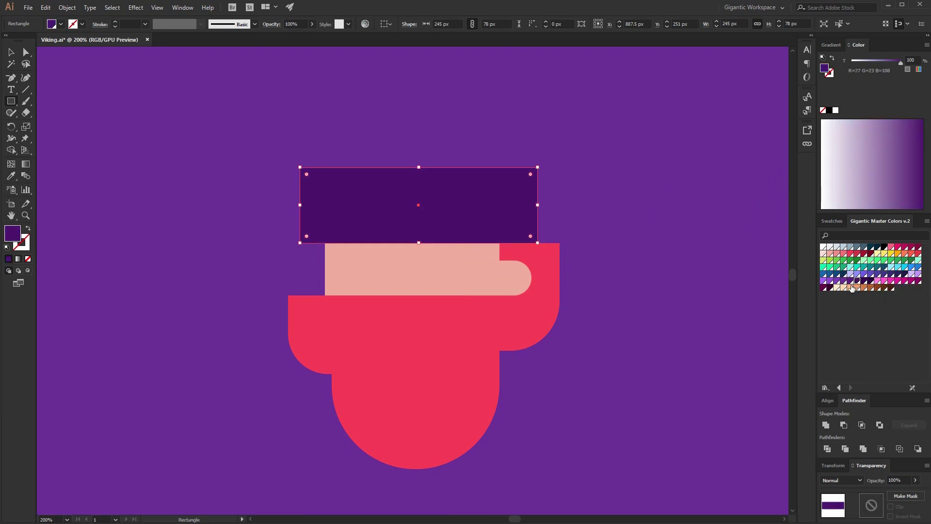
Lower the top edge of the dark purple band to make it slightly shorter.
{"action": "key", "text": "v"}
{"action": "left_click_drag", "start_coordinate": [416, 165], "coordinate": [418, 176]}
{"action": "left_click", "coordinate": [550, 198]}
Move the dark purple band, the face rectangle and the red shape behind the ear slightly down together.
{"action": "left_click_drag", "start_coordinate": [462, 244], "coordinate": [462, 245]}
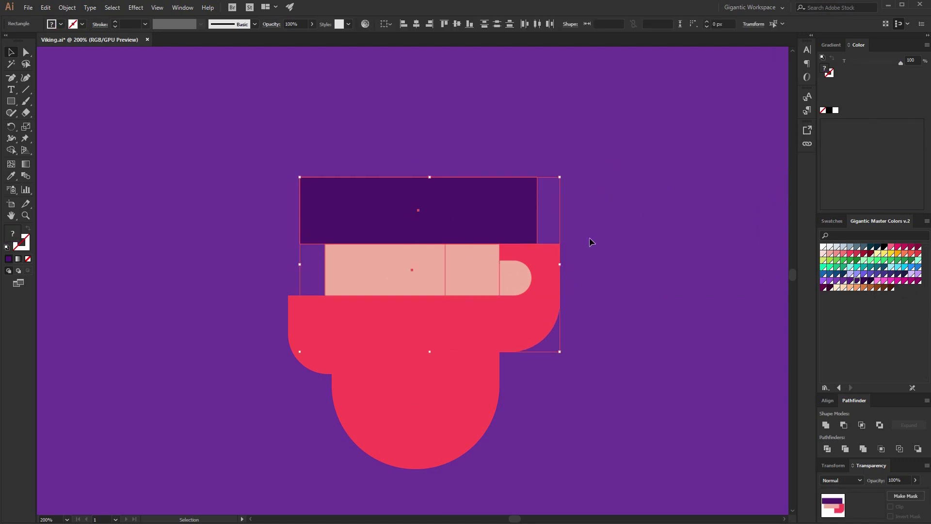
{"action": "key", "text": "Down"}
{"action": "key", "text": "Down"}
{"action": "key", "text": "Down"}
{"action": "key", "text": "Down"}
{"action": "key", "text": "Down"}
{"action": "key", "text": "Down"}
{"action": "key", "text": "Down"}
{"action": "key", "text": "Down"}
{"action": "key", "text": "Up"}
{"action": "key", "text": "Up"}
{"action": "key", "text": "Up"}
{"action": "key", "text": "Down"}
{"action": "left_click", "coordinate": [610, 206]}
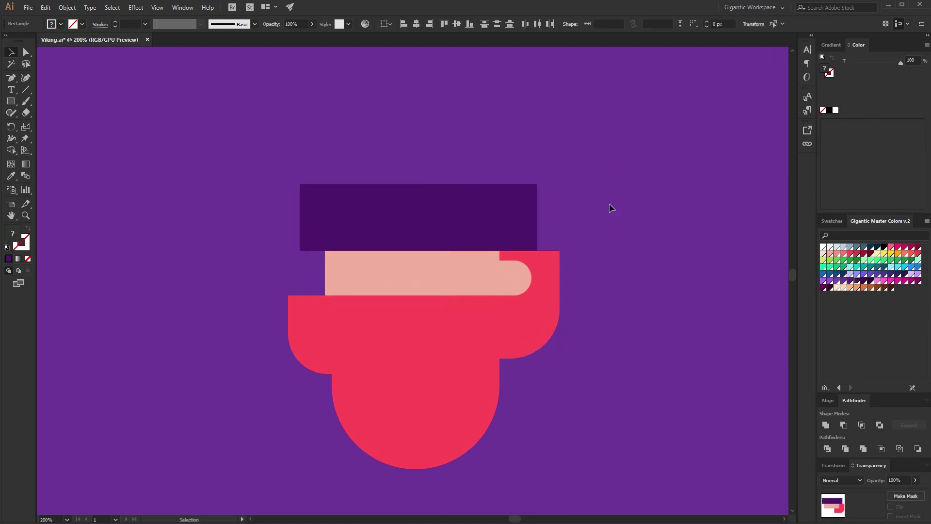
Draw a rectangle about 202 by 91 px on top of the dark purple band and fill it with orange.
{"action": "key", "text": "m"}
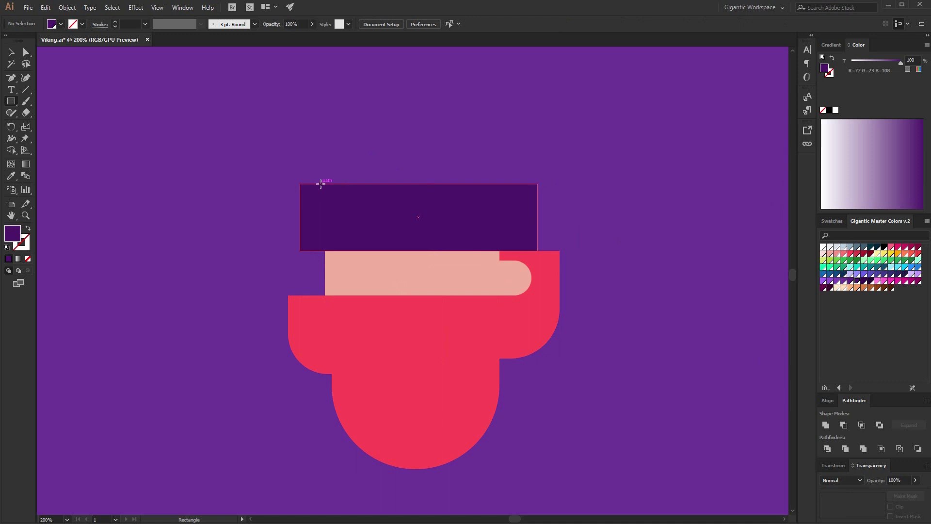
{"action": "left_click_drag", "start_coordinate": [323, 184], "coordinate": [519, 97]}
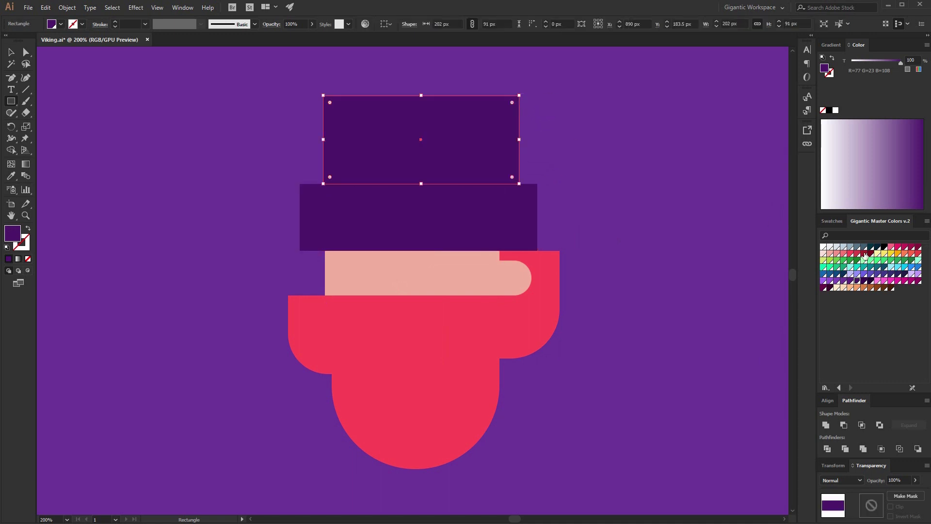
{"action": "left_click", "coordinate": [898, 253]}
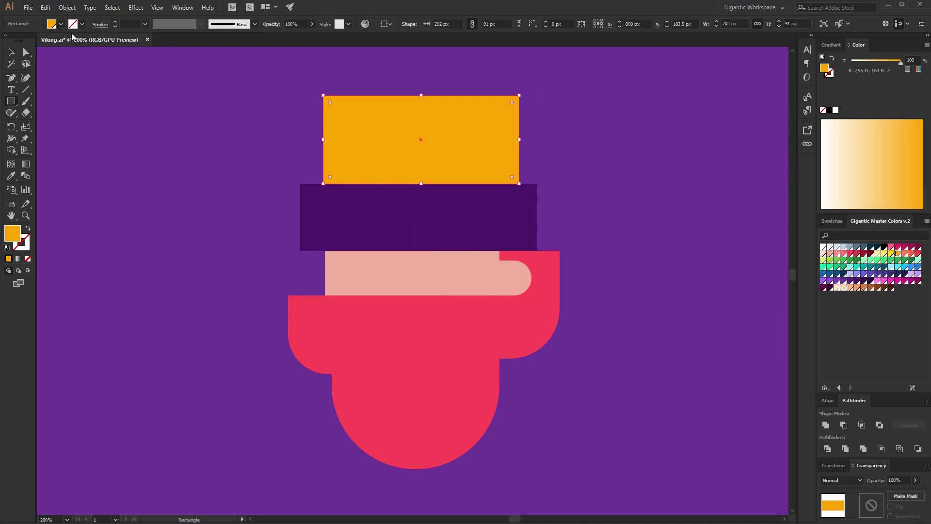
Extend the orange rectangle upward to 112 px tall and fully round its top corners into a dome.
{"action": "key", "text": "a"}
{"action": "left_click_drag", "start_coordinate": [508, 108], "coordinate": [398, 161]}
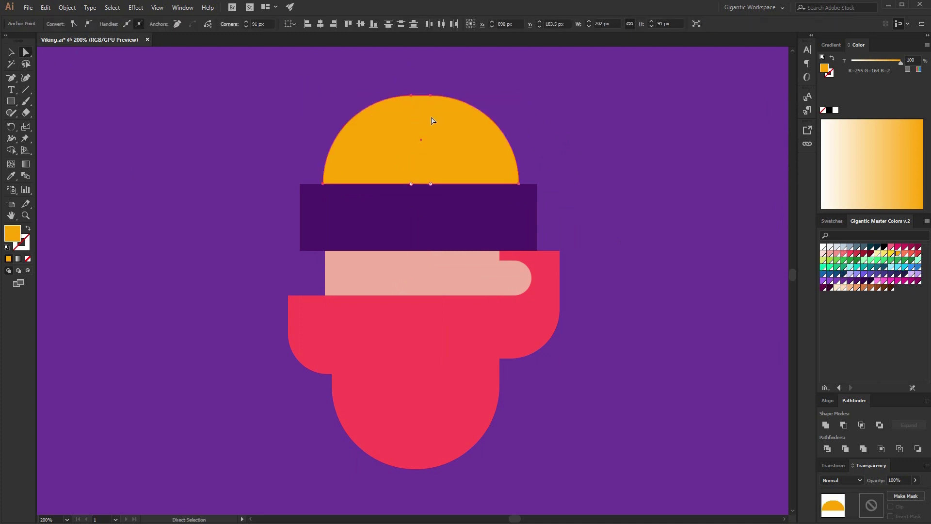
{"action": "key", "text": "ctrl+z"}
{"action": "key", "text": "Up"}
{"action": "key", "text": "shift+Up"}
{"action": "key", "text": "shift+Up"}
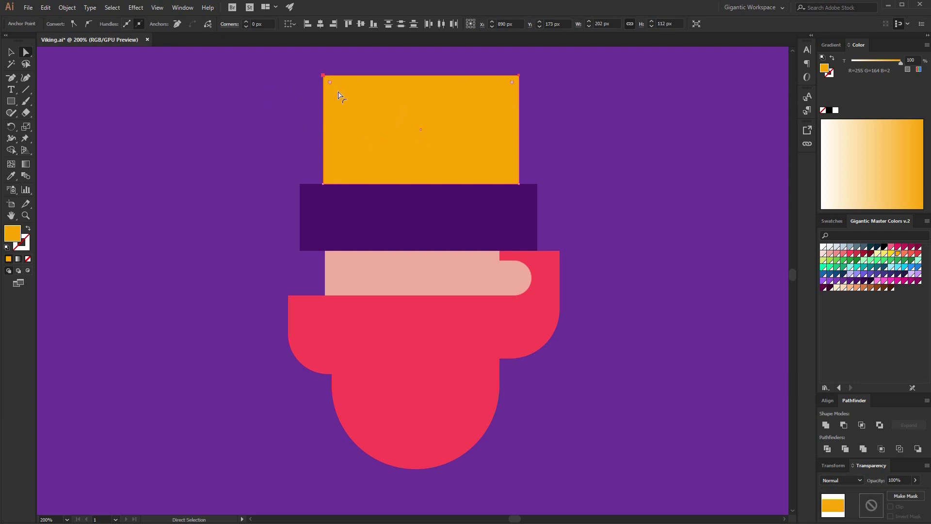
{"action": "left_click_drag", "start_coordinate": [330, 82], "coordinate": [490, 189]}
Move the orange dome down about 20 px, with its base tucked behind the dark purple band.
{"action": "key", "text": "v"}
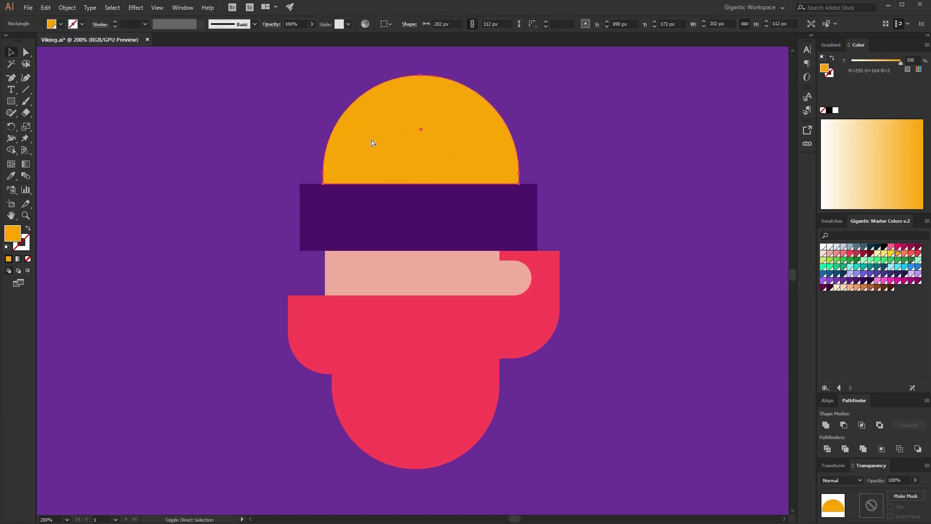
{"action": "key", "text": "Down"}
{"action": "key", "text": "Down"}
{"action": "key", "text": "Down"}
{"action": "key", "text": "Down"}
{"action": "key", "text": "Down"}
{"action": "key", "text": "Down"}
{"action": "key", "text": "Down"}
{"action": "key", "text": "Down"}
{"action": "key", "text": "Down"}
{"action": "key", "text": "Down"}
{"action": "key", "text": "Down"}
{"action": "key", "text": "Down"}
{"action": "key", "text": "Down"}
{"action": "key", "text": "Down"}
{"action": "key", "text": "Down"}
{"action": "key", "text": "Down"}
{"action": "key", "text": "Down"}
{"action": "key", "text": "Down"}
{"action": "key", "text": "Down"}
{"action": "key", "text": "Down"}
{"action": "left_click", "coordinate": [601, 141]}
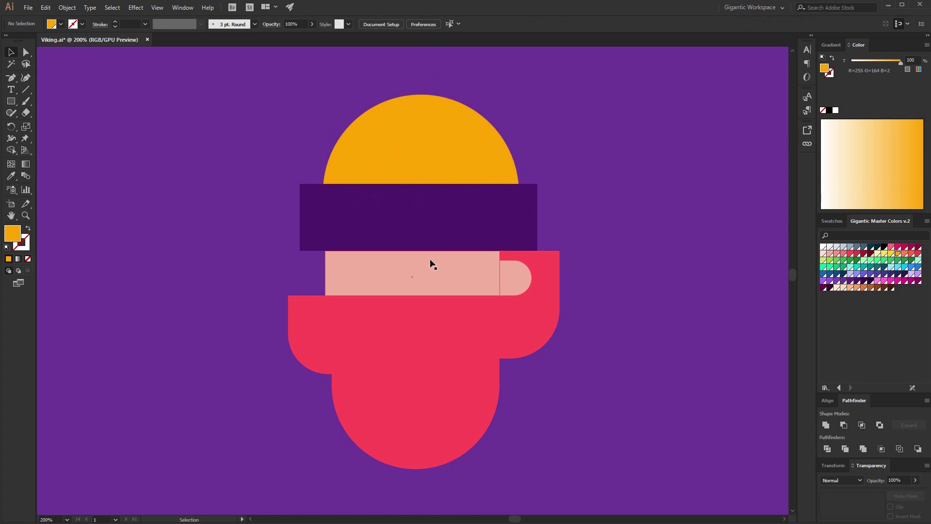
Draw a rectangle about 156 by 27 px along the top left of the face and fill it with black.
{"action": "key", "text": "m"}
{"action": "left_click_drag", "start_coordinate": [325, 251], "coordinate": [477, 277]}
{"action": "left_click", "coordinate": [878, 247]}
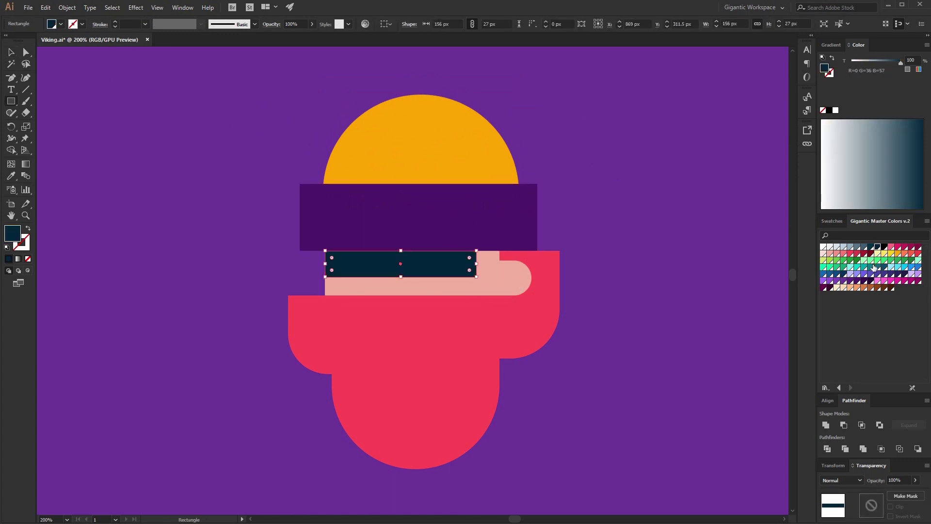
{"action": "left_click", "coordinate": [883, 248]}
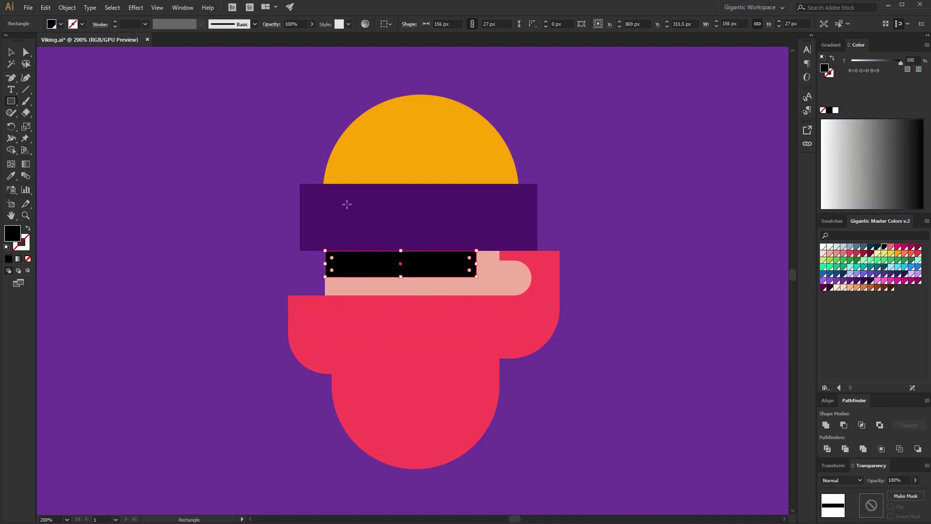
Draw a vertical rectangle about 51 by 123 px across the band, face and beard and fill it with light purple.
{"action": "left_click_drag", "start_coordinate": [347, 204], "coordinate": [396, 323]}
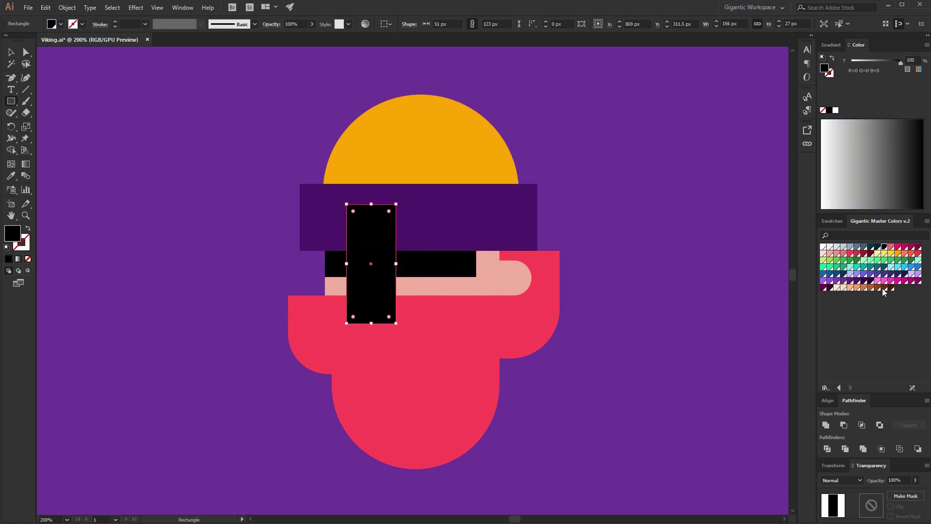
{"action": "left_click", "coordinate": [824, 280]}
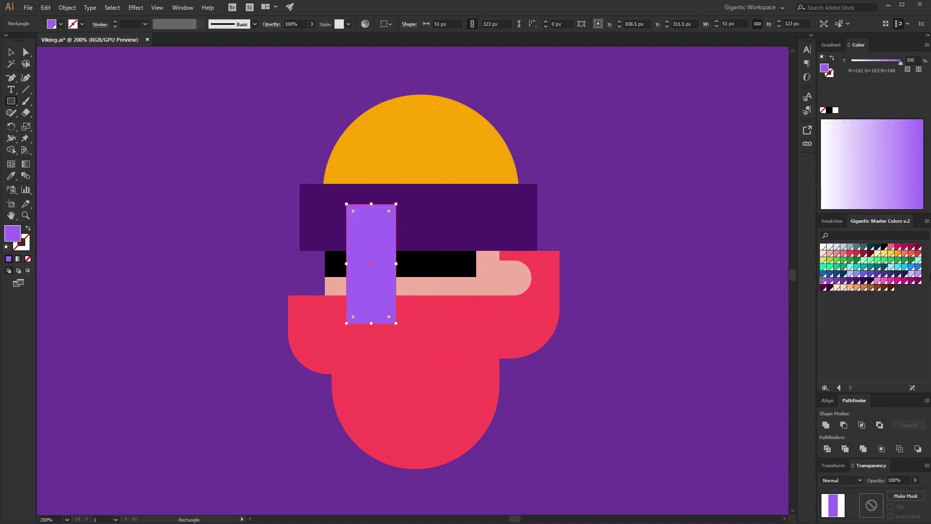
{"action": "left_click", "coordinate": [915, 269]}
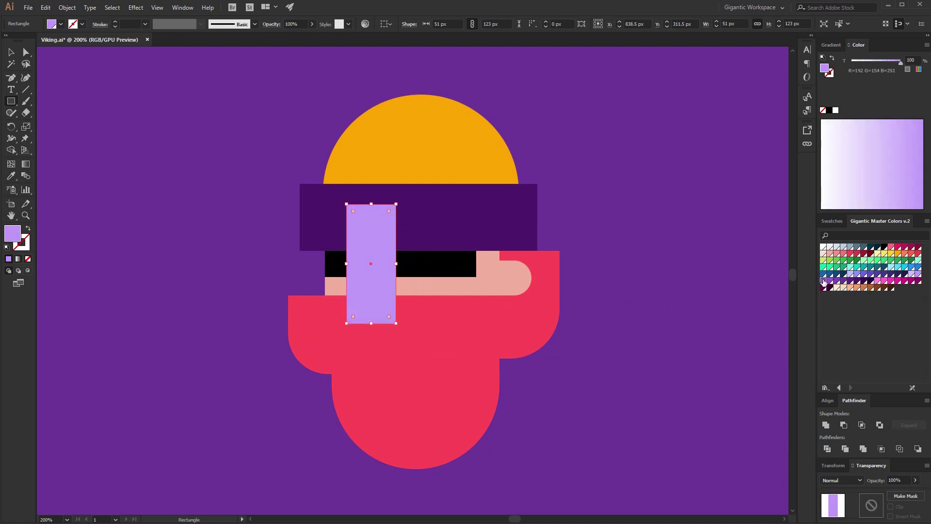
{"action": "left_click", "coordinate": [824, 282]}
{"action": "left_click_drag", "start_coordinate": [336, 335], "coordinate": [441, 354]}
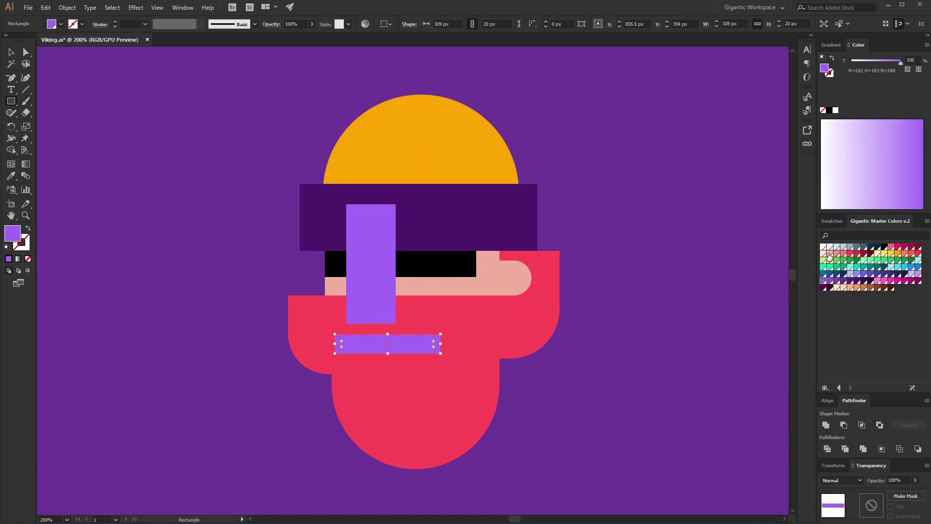
{"action": "left_click", "coordinate": [830, 254]}
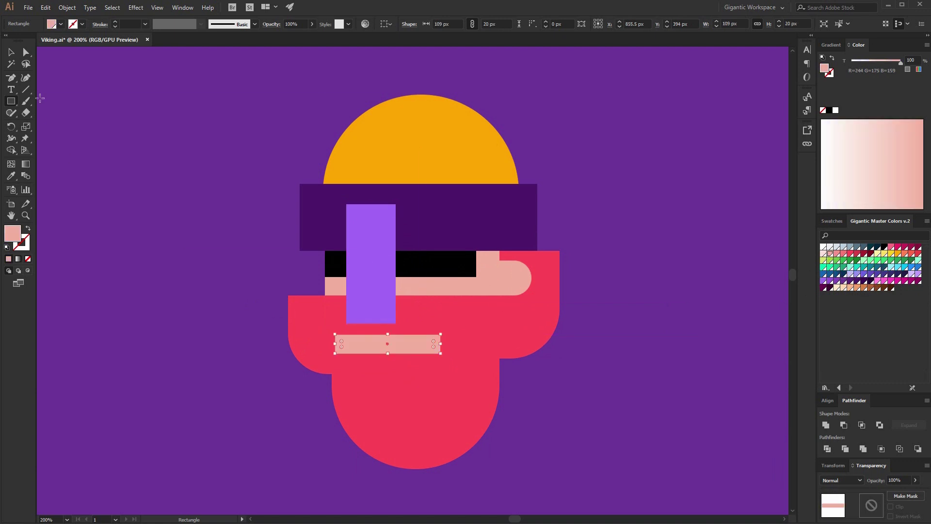
{"action": "left_click", "coordinate": [26, 52]}
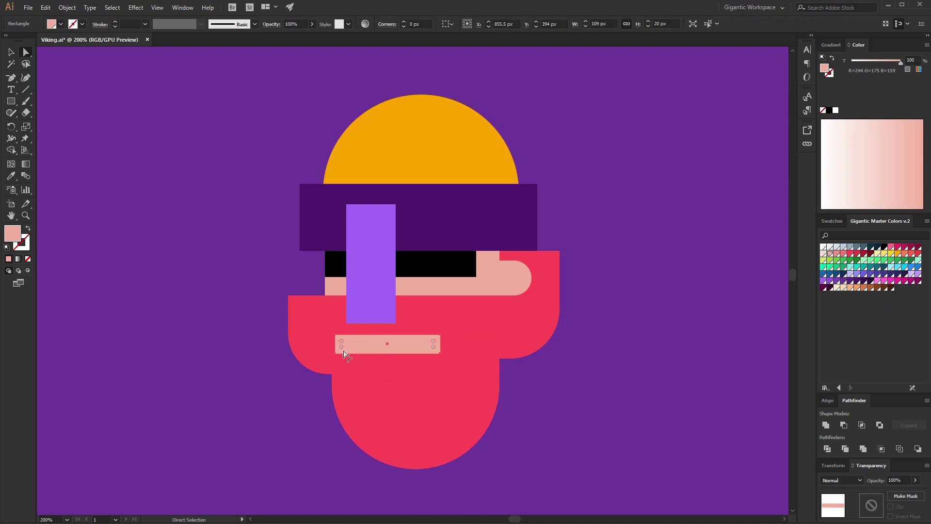
{"action": "left_click_drag", "start_coordinate": [342, 348], "coordinate": [478, 422]}
{"action": "key", "text": "Delete"}
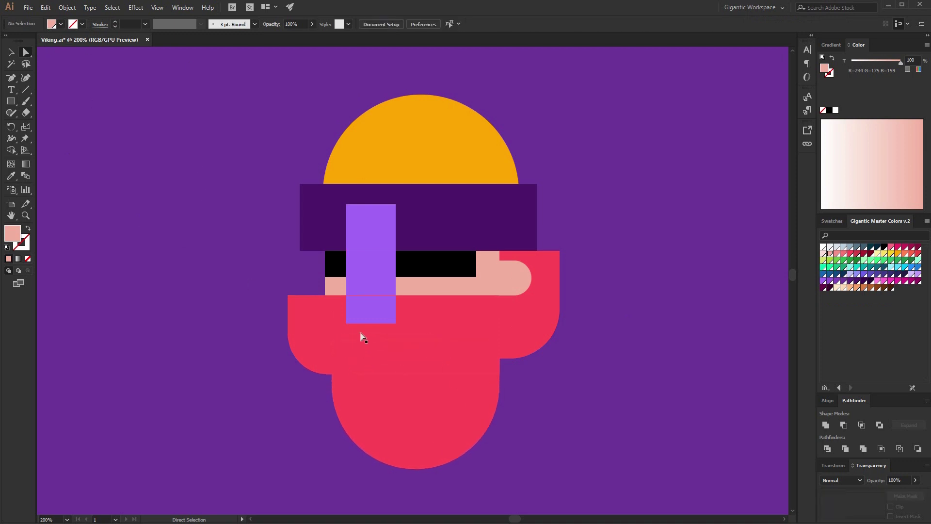
Draw a skin-pink rectangle about 98 by 31 px on the beard below the nose and fully round its ends.
{"action": "key", "text": "m"}
{"action": "left_click_drag", "start_coordinate": [344, 332], "coordinate": [439, 361]}
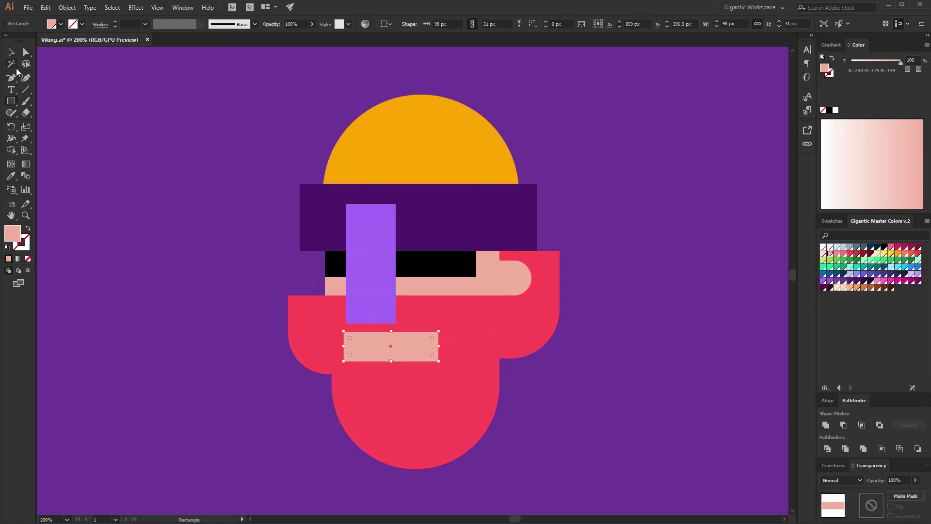
{"action": "left_click", "coordinate": [26, 52]}
{"action": "left_click_drag", "start_coordinate": [350, 355], "coordinate": [378, 346]}
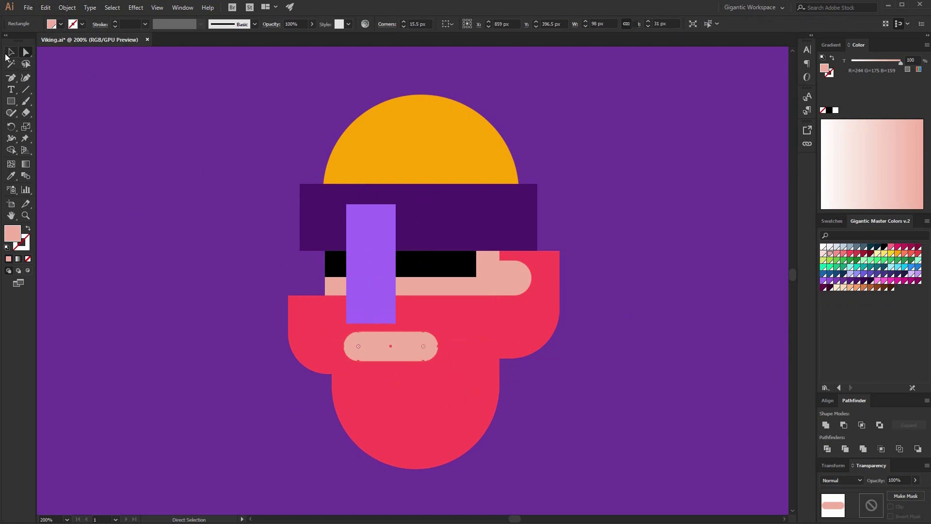
Shorten the light purple nose rectangle to 111 px tall and move the pink pill to just beneath it.
{"action": "left_click", "coordinate": [11, 52]}
{"action": "left_click", "coordinate": [378, 307]}
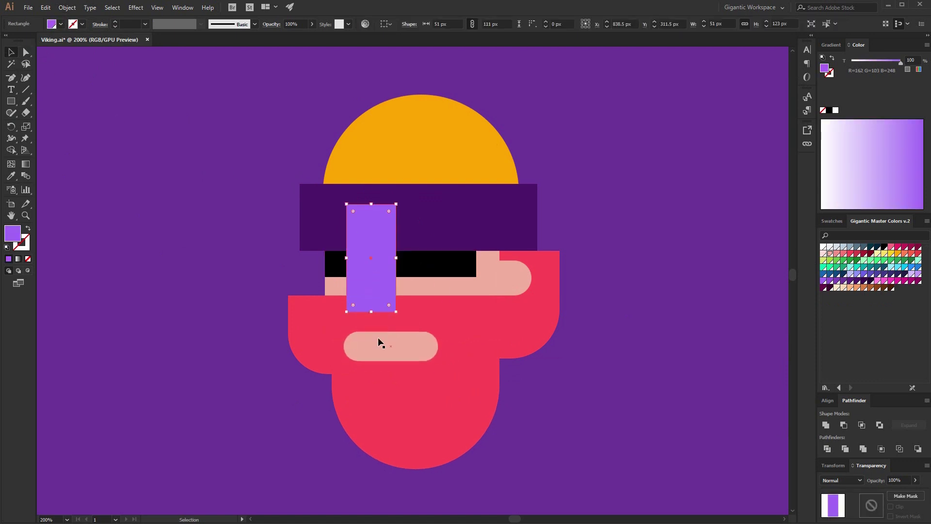
{"action": "left_click_drag", "start_coordinate": [378, 338], "coordinate": [362, 333]}
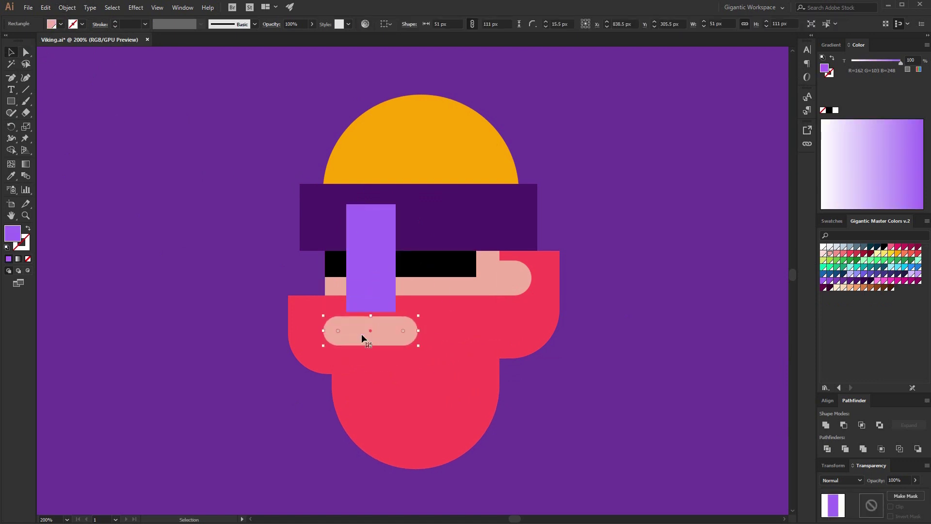
{"action": "left_click", "coordinate": [656, 338]}
{"action": "key", "text": "ctrl+minus"}
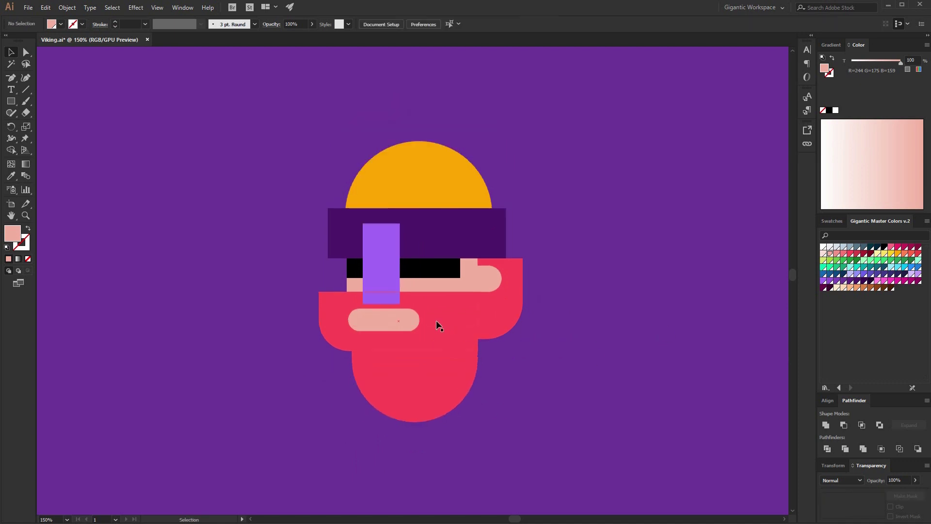
{"action": "left_click", "coordinate": [408, 317]}
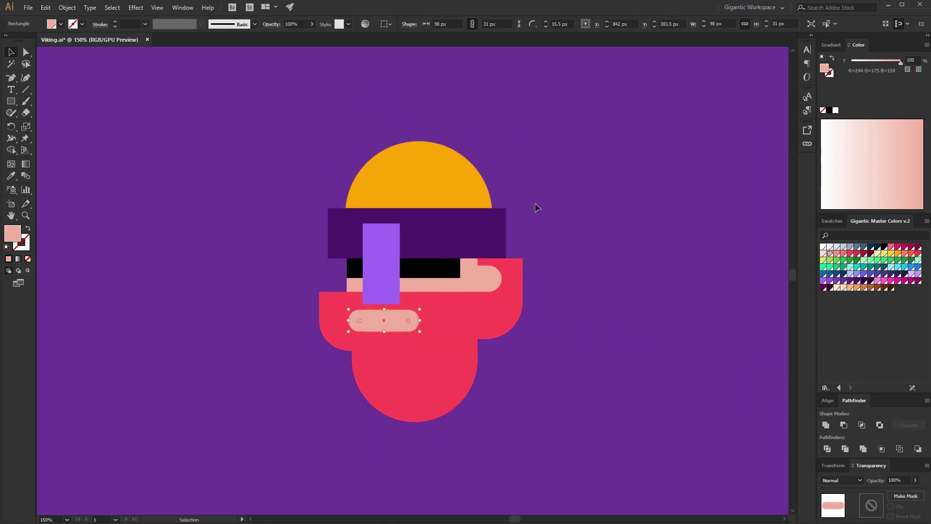
Draw a pale lavender rectangle about 198 by 65 px right of the head and add an upright copy, about 65 by 127 px, beside it.
{"action": "key", "text": "space"}
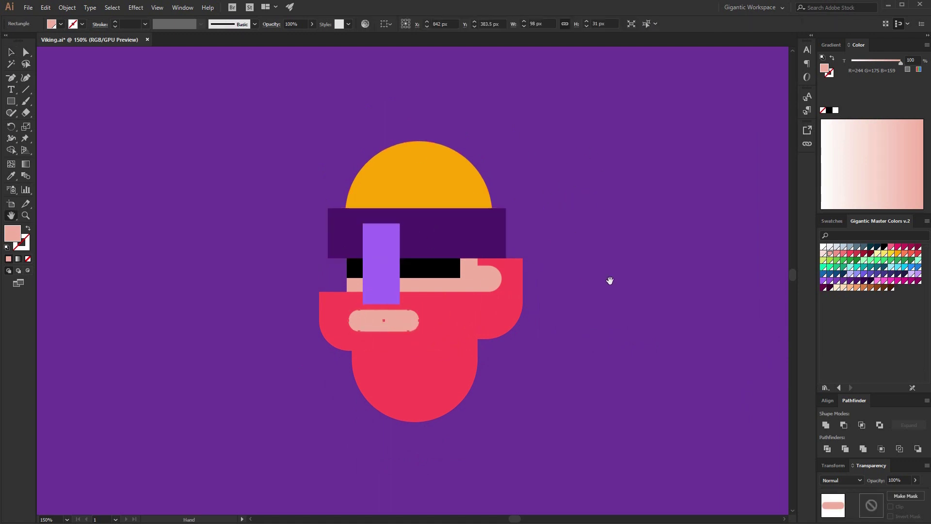
{"action": "left_click_drag", "start_coordinate": [609, 279], "coordinate": [486, 285]}
{"action": "key", "text": "m"}
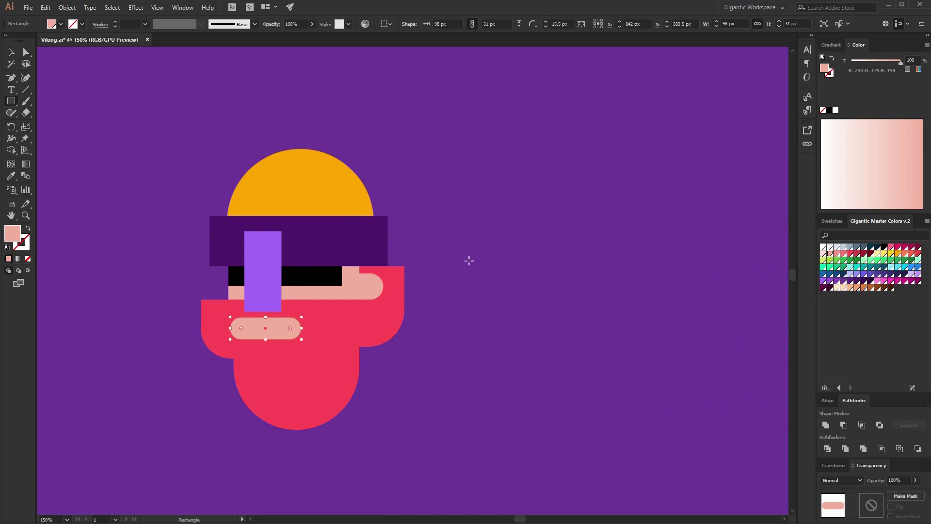
{"action": "left_click_drag", "start_coordinate": [464, 245], "coordinate": [608, 291]}
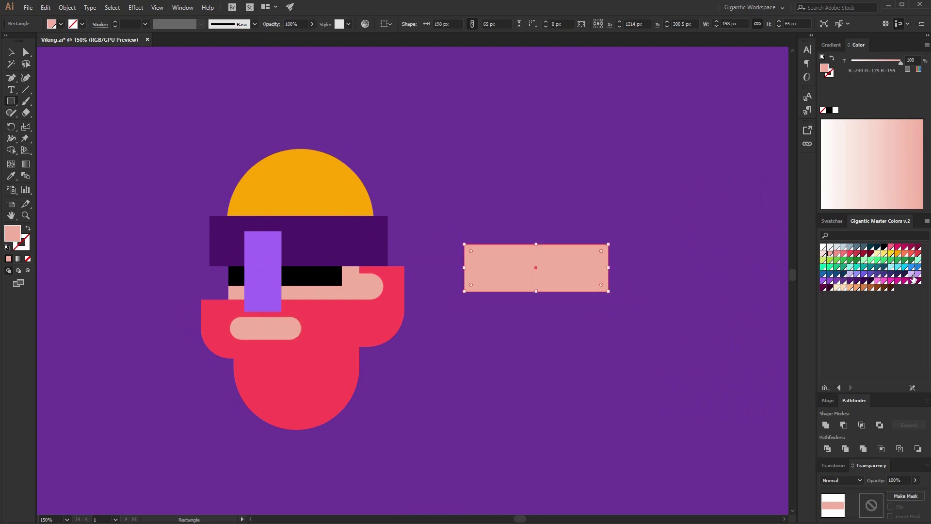
{"action": "left_click", "coordinate": [918, 275]}
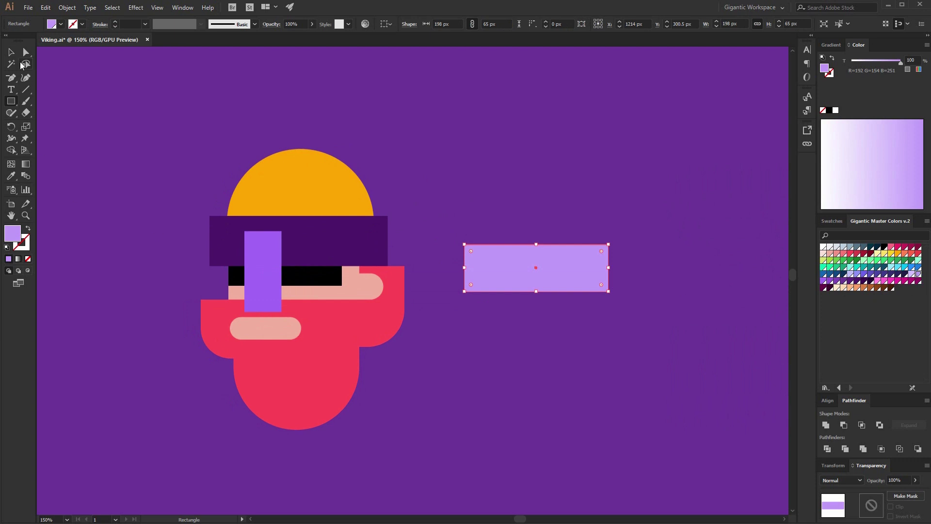
{"action": "left_click", "coordinate": [11, 52]}
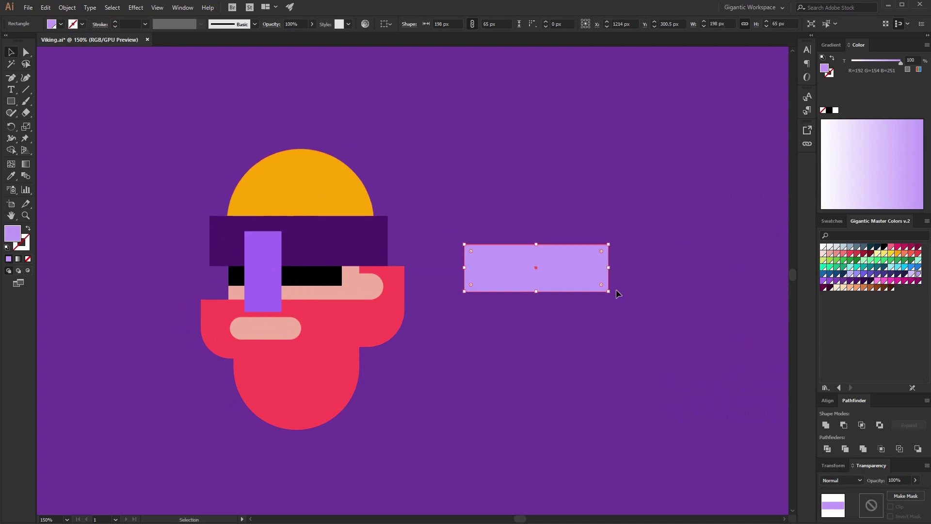
{"action": "left_click_drag", "start_coordinate": [614, 291], "coordinate": [658, 183]}
Fully round the horizontal bar into a pill, and fully round the upright piece's two bottom corners and top-left corner.
{"action": "left_click", "coordinate": [26, 52]}
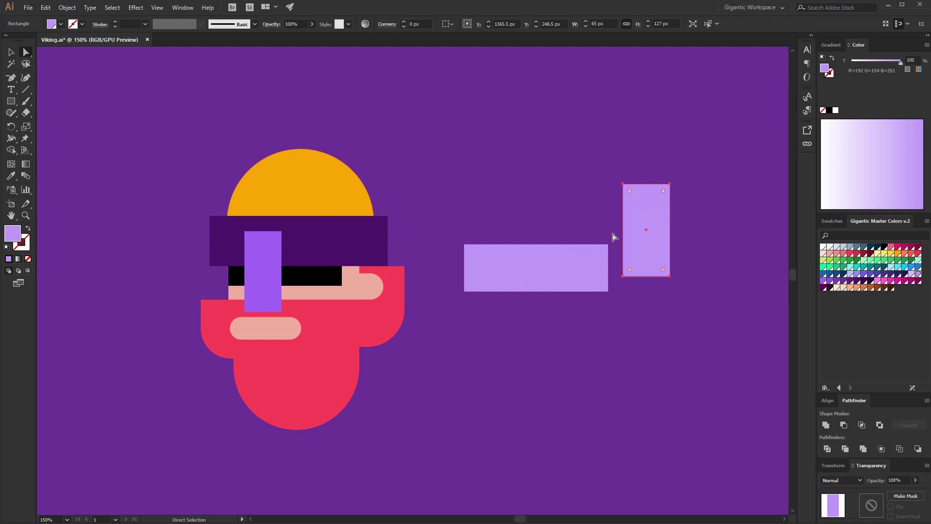
{"action": "left_click_drag", "start_coordinate": [455, 320], "coordinate": [557, 265]}
{"action": "left_click_drag", "start_coordinate": [620, 271], "coordinate": [668, 244]}
{"action": "left_click", "coordinate": [623, 184]}
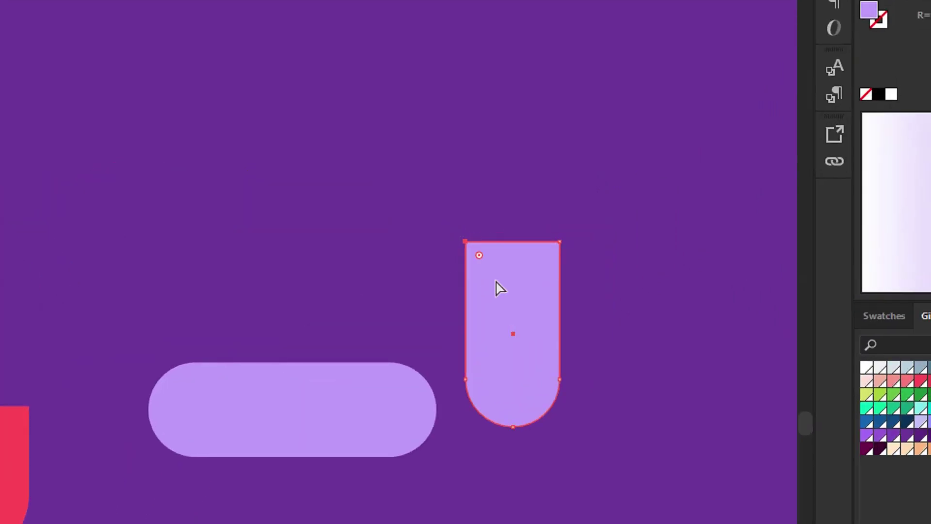
{"action": "left_click_drag", "start_coordinate": [478, 256], "coordinate": [557, 333]}
Move the upright piece onto the pill's right end and align both shapes by their right and bottom edges.
{"action": "left_click", "coordinate": [11, 51]}
{"action": "left_click", "coordinate": [606, 204]}
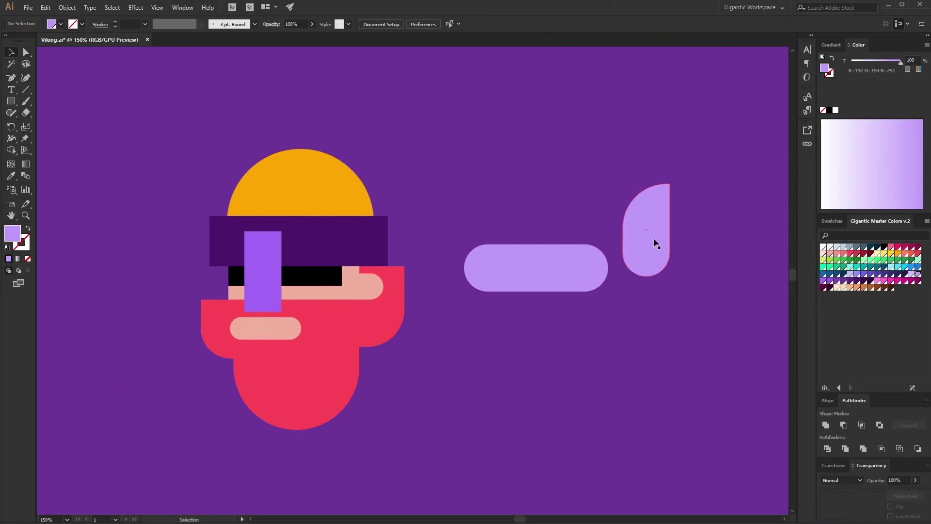
{"action": "left_click_drag", "start_coordinate": [654, 238], "coordinate": [557, 272]}
{"action": "left_click", "coordinate": [429, 24]}
{"action": "left_click", "coordinate": [469, 24]}
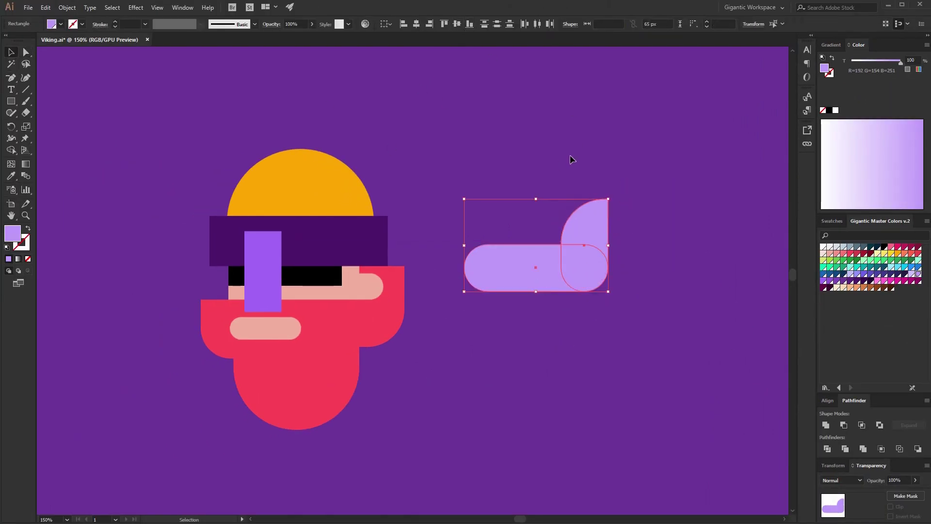
{"action": "left_click", "coordinate": [570, 155]}
Shorten the lavender pill from its left end to 175 px wide, keeping the rounded end.
{"action": "left_click", "coordinate": [26, 52]}
{"action": "left_click_drag", "start_coordinate": [445, 227], "coordinate": [535, 309]}
{"action": "key", "text": "shift+Right"}
{"action": "key", "text": "shift+Right"}
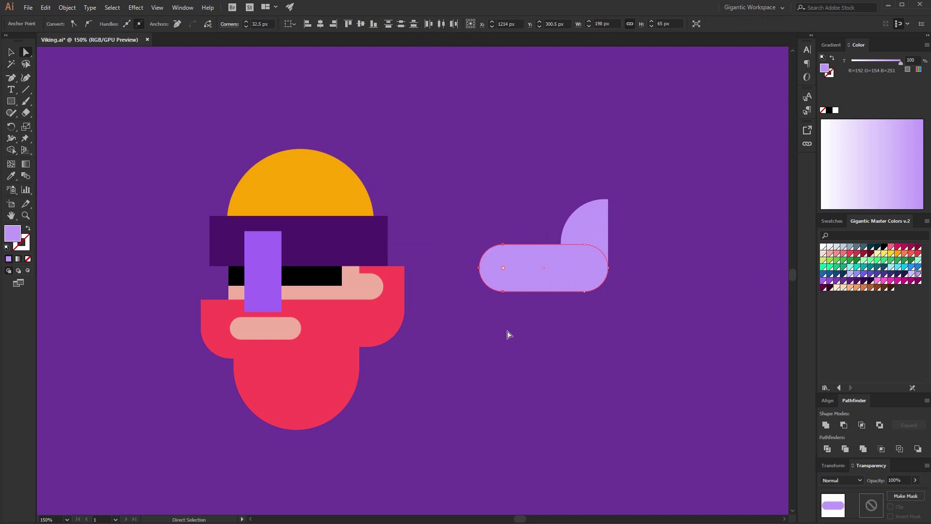
{"action": "key", "text": "Right"}
{"action": "key", "text": "Right"}
{"action": "left_click", "coordinate": [11, 52]}
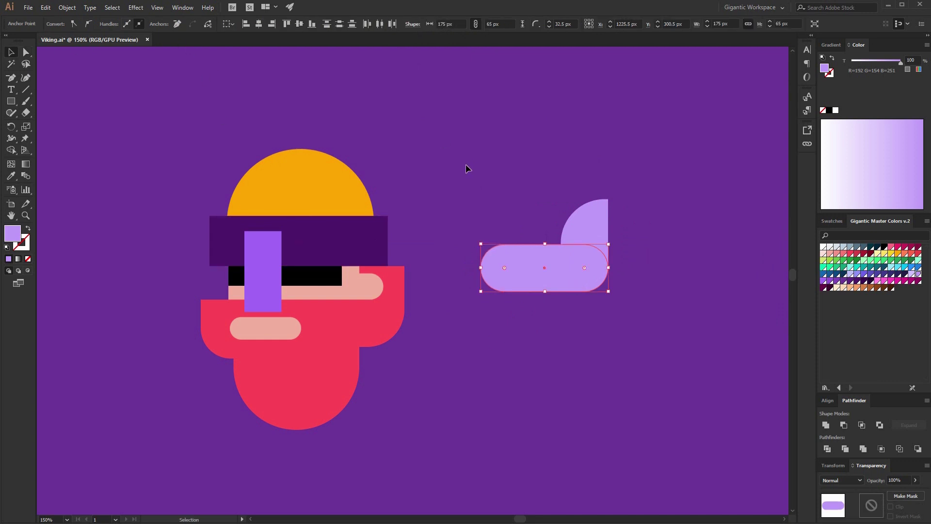
{"action": "left_click", "coordinate": [472, 174]}
Place a copy of the pill slightly to the left behind the horn pieces and fill it with R=162 G=103 B=248.
{"action": "left_click", "coordinate": [541, 288]}
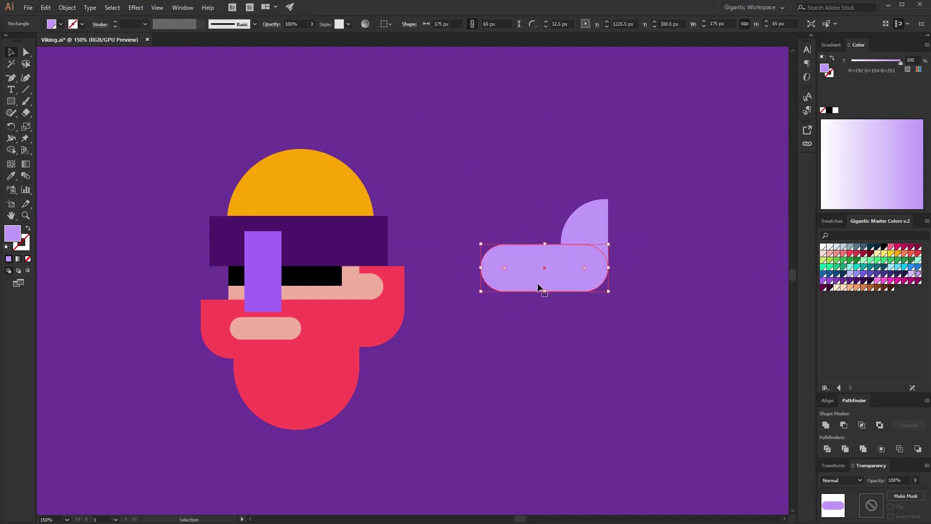
{"action": "key", "text": "a"}
{"action": "left_click_drag", "start_coordinate": [543, 275], "coordinate": [526, 278]}
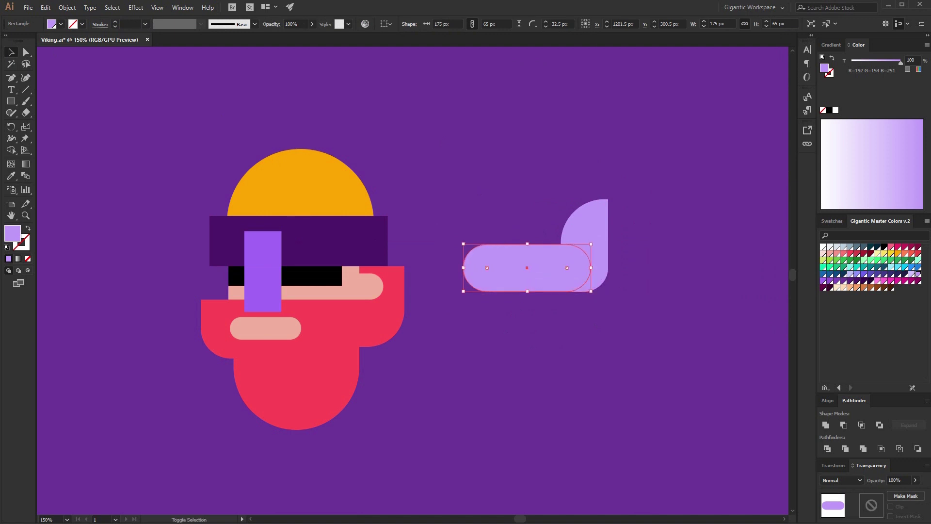
{"action": "left_click", "coordinate": [823, 282]}
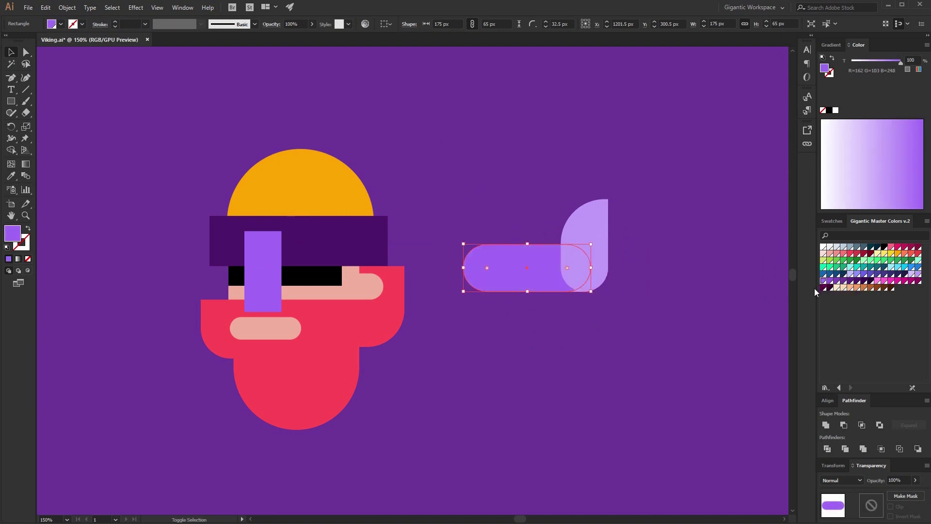
{"action": "left_click", "coordinate": [552, 357]}
Unite the lavender pill and the upright piece into a single horn shape.
{"action": "left_click", "coordinate": [577, 252]}
{"action": "left_click", "coordinate": [589, 223], "text": "shift"}
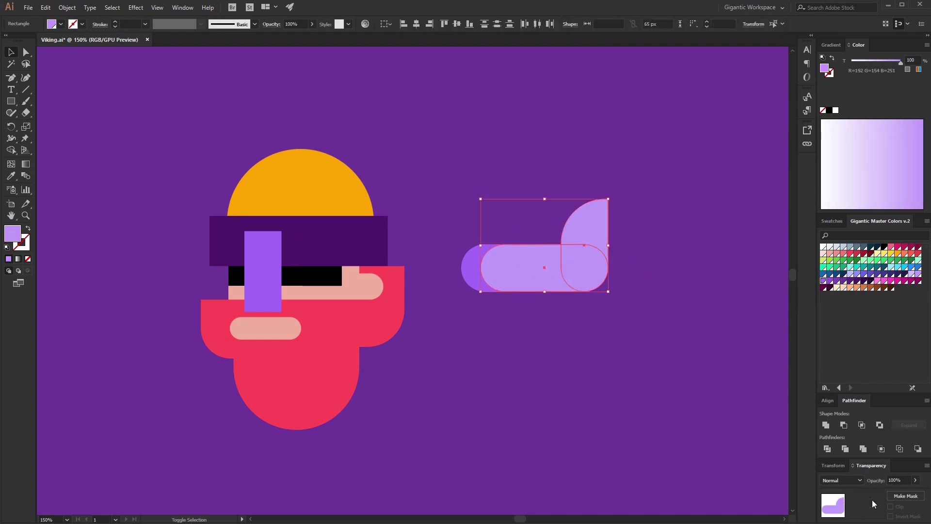
{"action": "left_click", "coordinate": [826, 425]}
{"action": "left_click", "coordinate": [579, 296]}
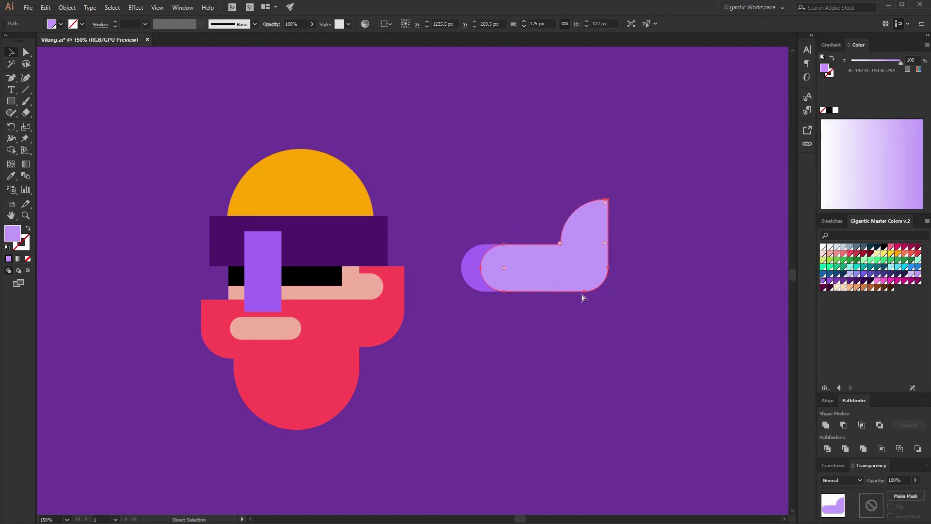
Duplicate the lavender horn shape and offset the copy straight up by about 25 px.
{"action": "left_click_drag", "start_coordinate": [576, 277], "coordinate": [566, 258]}
{"action": "left_click", "coordinate": [565, 289]}
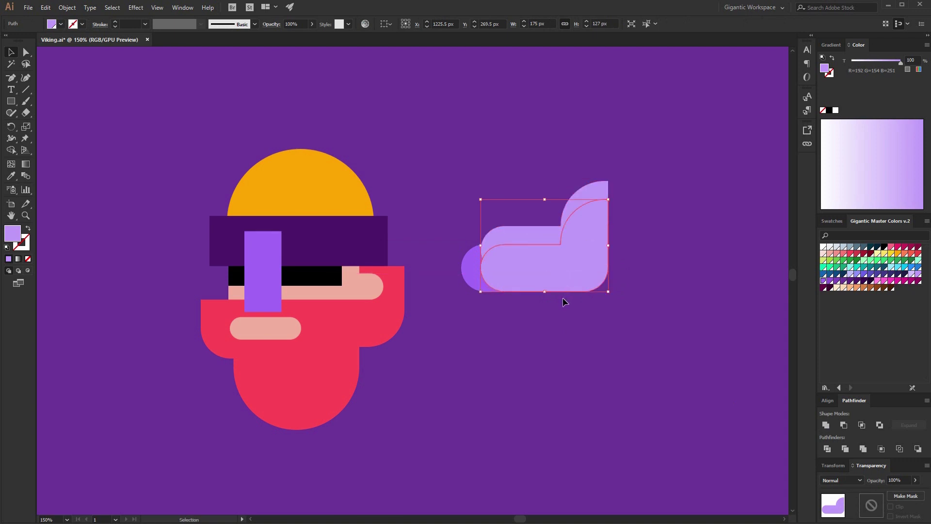
{"action": "key", "text": "a"}
{"action": "key", "text": "v"}
{"action": "left_click", "coordinate": [614, 307]}
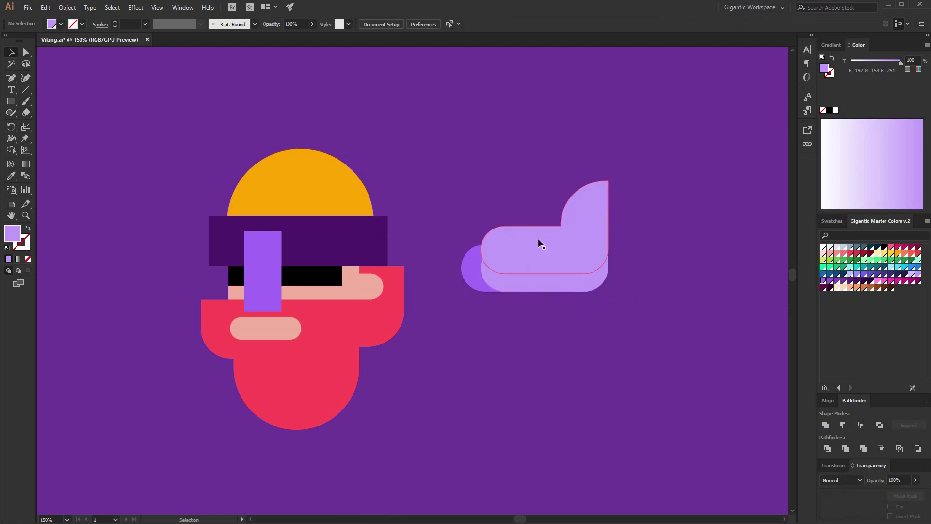
Subtract the raised copy from the horn shape beneath it and fill the remaining lower shadow strip with R=162 G=103 B=248.
{"action": "left_click", "coordinate": [537, 238]}
{"action": "left_click", "coordinate": [547, 281], "text": "shift"}
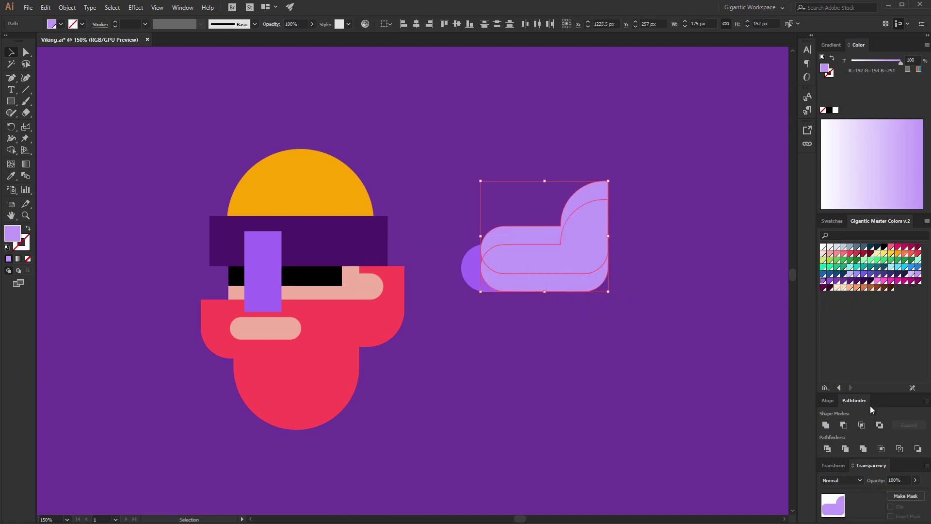
{"action": "left_click", "coordinate": [848, 427]}
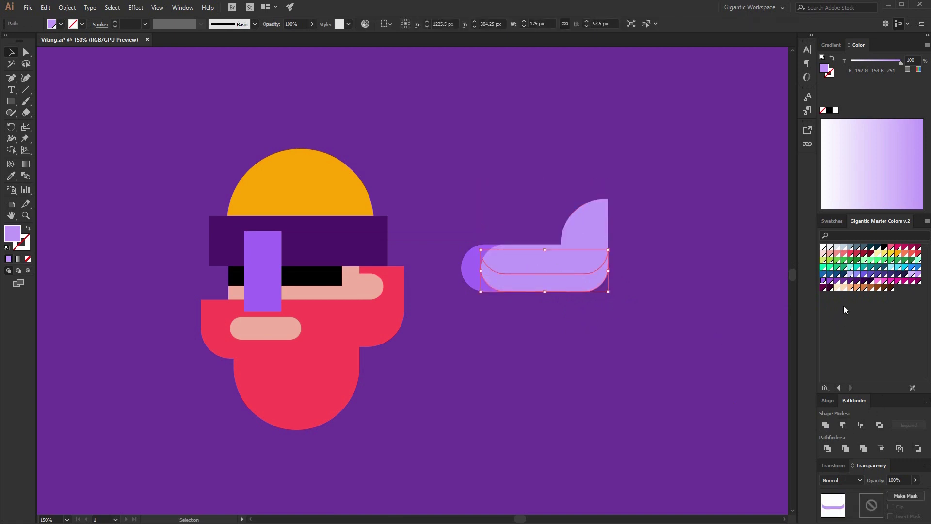
{"action": "left_click", "coordinate": [823, 283]}
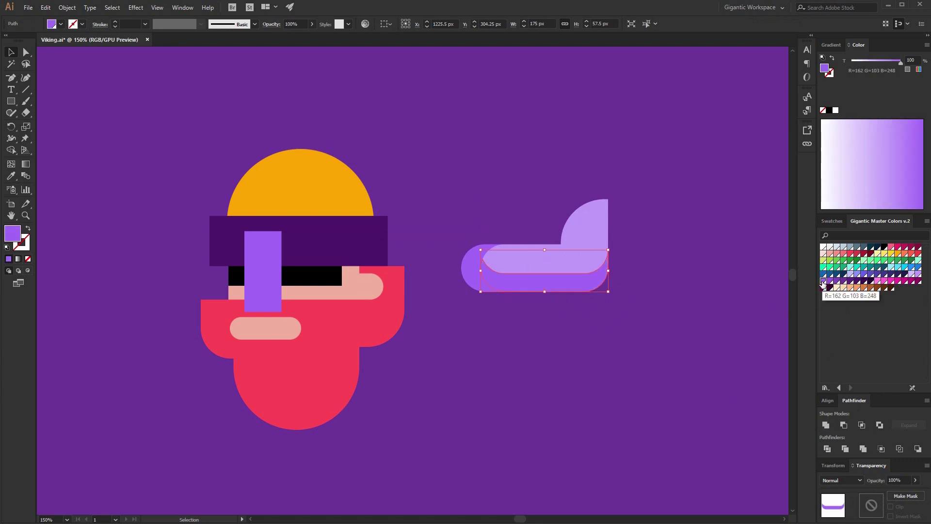
{"action": "left_click", "coordinate": [513, 337]}
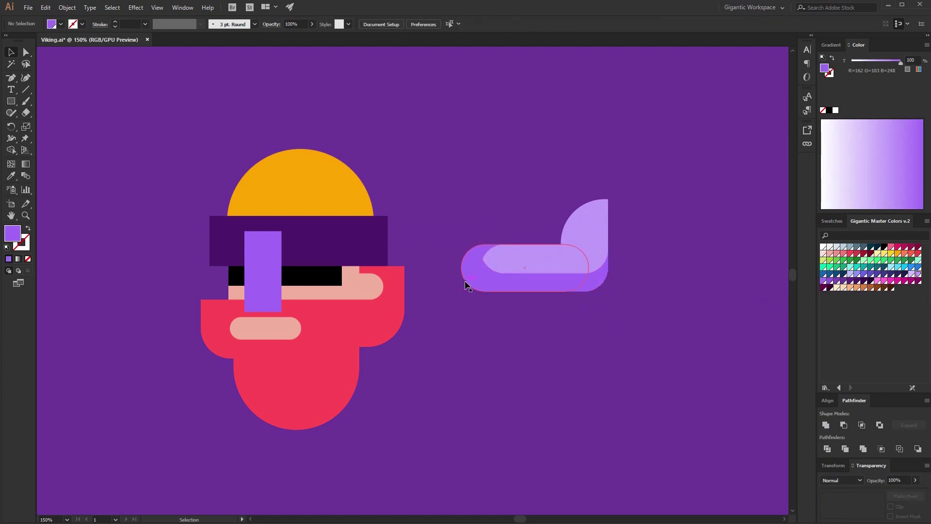
Fill the rear pill at the horn's left end with the darker purple R=146 G=84 B=215.
{"action": "left_click", "coordinate": [471, 286]}
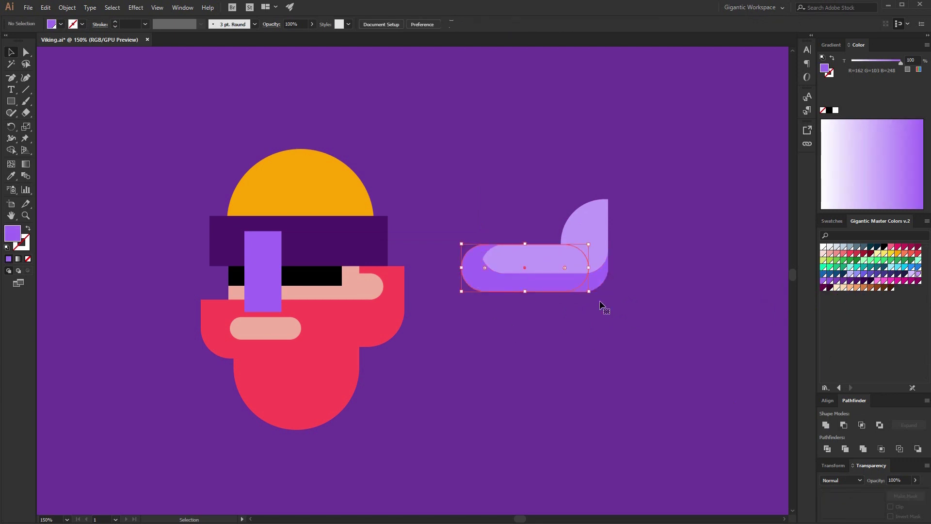
{"action": "left_click", "coordinate": [829, 282]}
{"action": "left_click", "coordinate": [668, 338]}
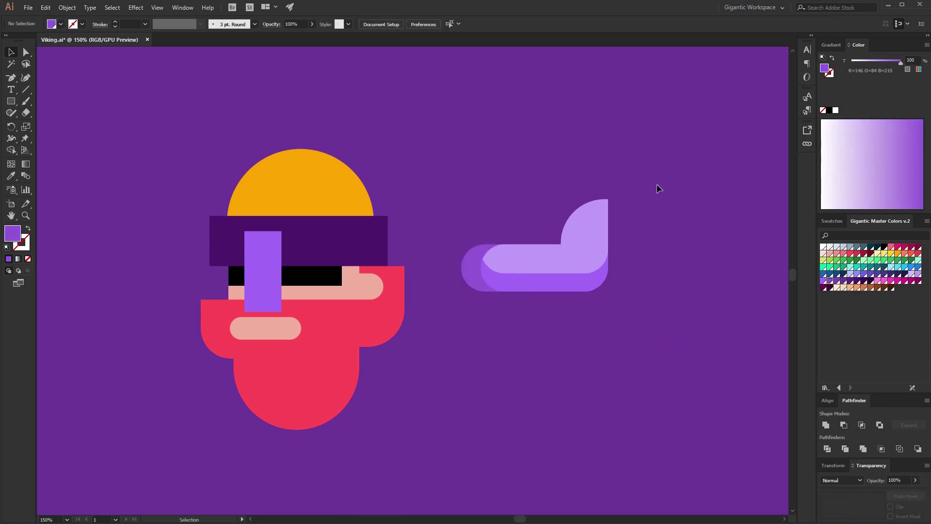
Group the horn pieces, enlarge the horn to about 253 × 159 px and place it on the helmet's right side.
{"action": "left_click_drag", "start_coordinate": [458, 300], "coordinate": [459, 300]}
{"action": "key", "text": "ctrl+g"}
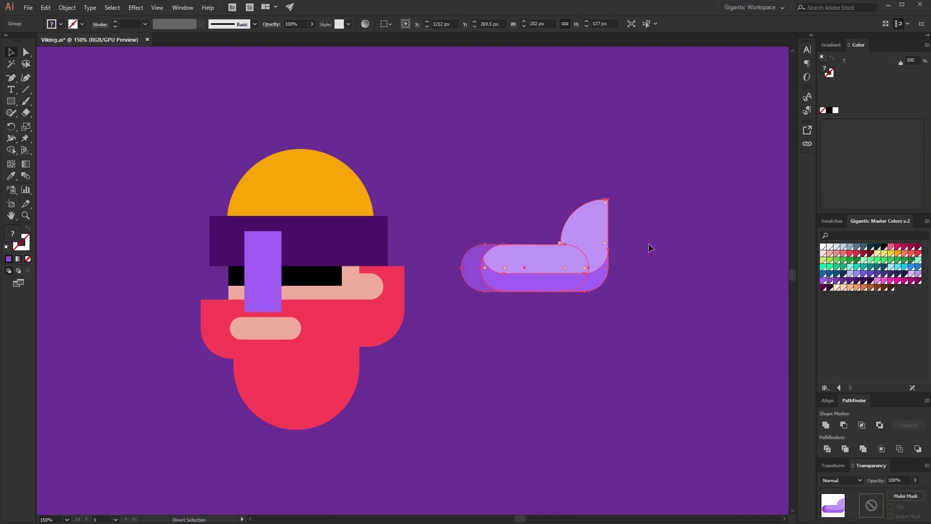
{"action": "left_click_drag", "start_coordinate": [610, 198], "coordinate": [645, 176]}
{"action": "left_click_drag", "start_coordinate": [585, 259], "coordinate": [447, 223]}
{"action": "left_click", "coordinate": [622, 264]}
{"action": "left_click", "coordinate": [505, 177]}
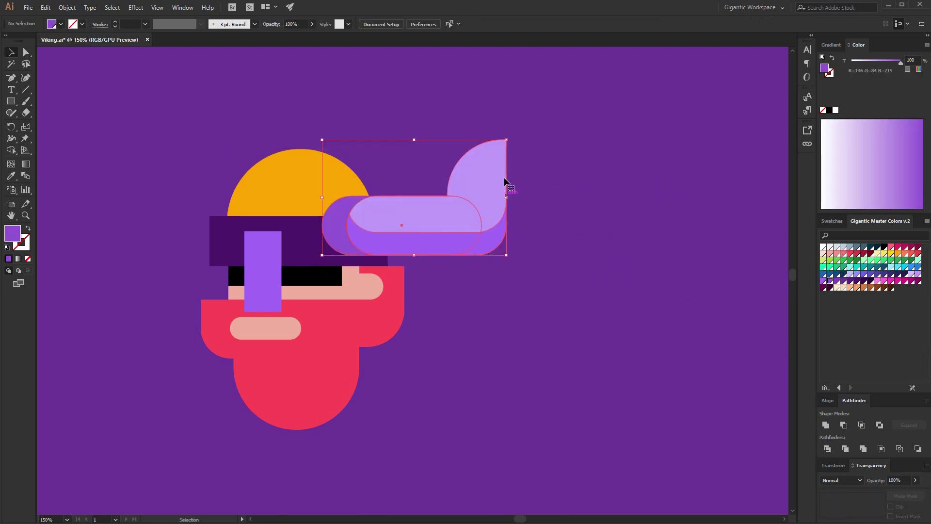
Enlarge the horn to about 293 × 184 px and nudge it into position against the helmet.
{"action": "left_click_drag", "start_coordinate": [507, 140], "coordinate": [535, 122]}
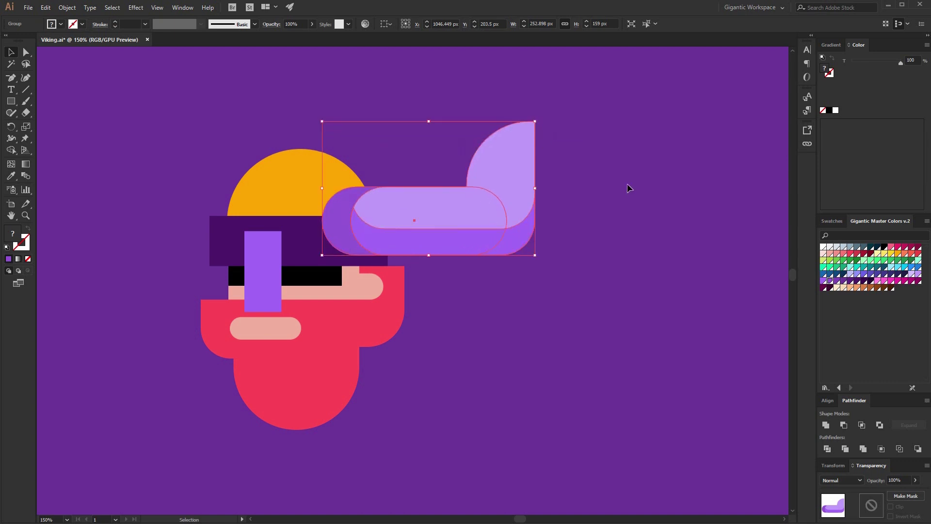
{"action": "left_click", "coordinate": [654, 218]}
{"action": "left_click_drag", "start_coordinate": [514, 208], "coordinate": [512, 210]}
{"action": "left_click", "coordinate": [586, 287]}
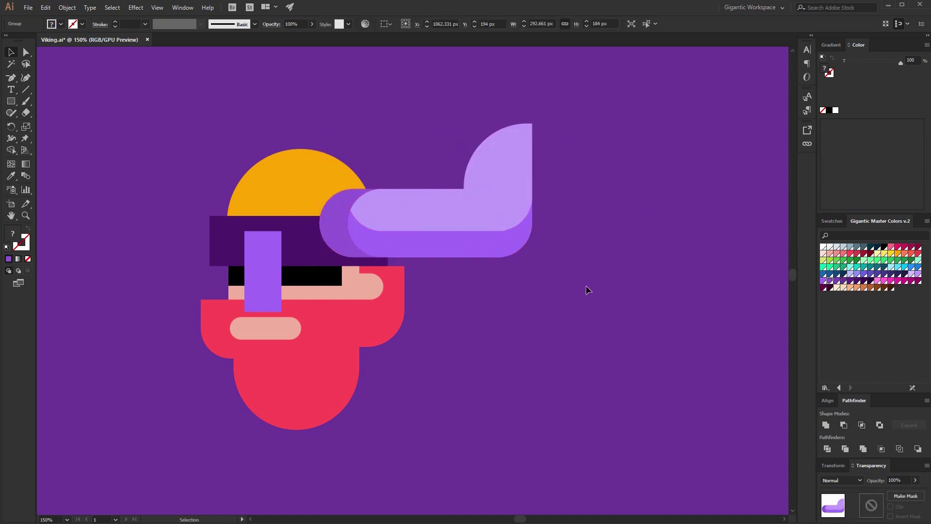
Draw a white highlight bar of about 101 × 21 px on the horn's upper part and fully round its ends.
{"action": "key", "text": "m"}
{"action": "left_click_drag", "start_coordinate": [405, 197], "coordinate": [478, 212]}
{"action": "left_click", "coordinate": [911, 274]}
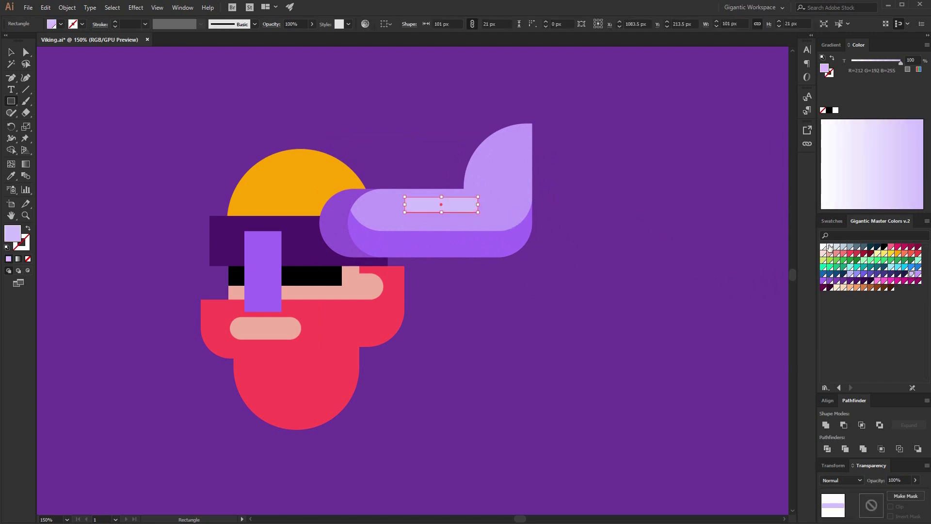
{"action": "left_click", "coordinate": [823, 246]}
{"action": "key", "text": "a"}
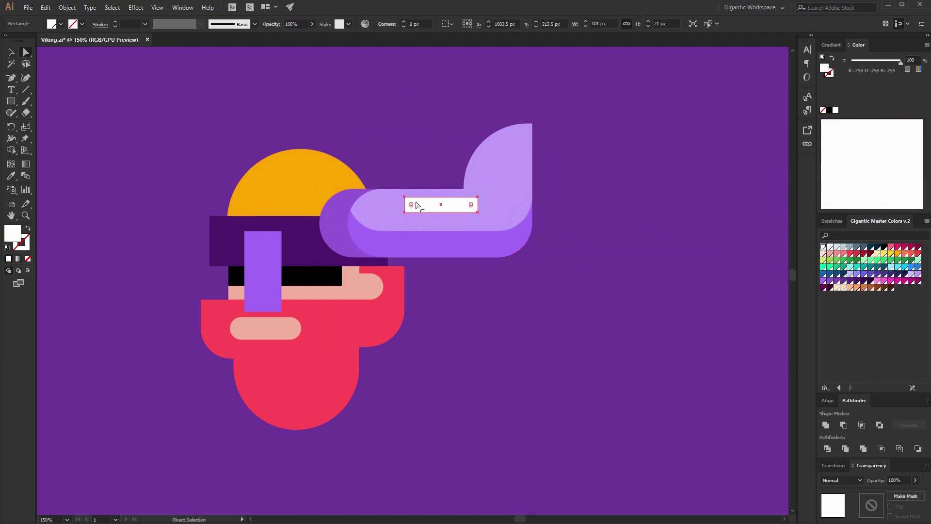
{"action": "left_click_drag", "start_coordinate": [415, 206], "coordinate": [489, 204]}
{"action": "key", "text": "v"}
{"action": "left_click", "coordinate": [124, 58]}
Duplicate the horn without its highlight, reflect the copy across the vertical axis and set it behind the helmet's left side.
{"action": "left_click_drag", "start_coordinate": [766, 154], "coordinate": [447, 275]}
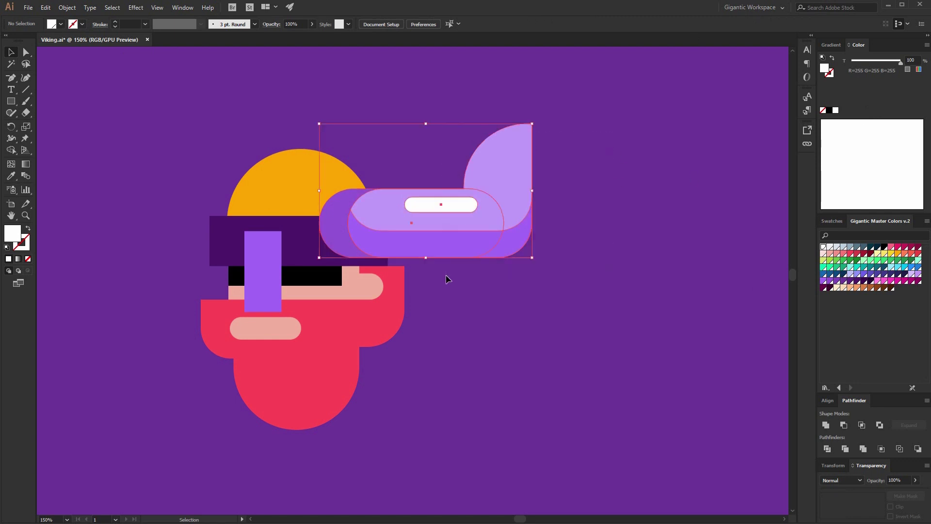
{"action": "left_click", "coordinate": [456, 206], "text": "shift"}
{"action": "left_click_drag", "start_coordinate": [478, 236], "coordinate": [196, 237]}
{"action": "right_click", "coordinate": [144, 238]}
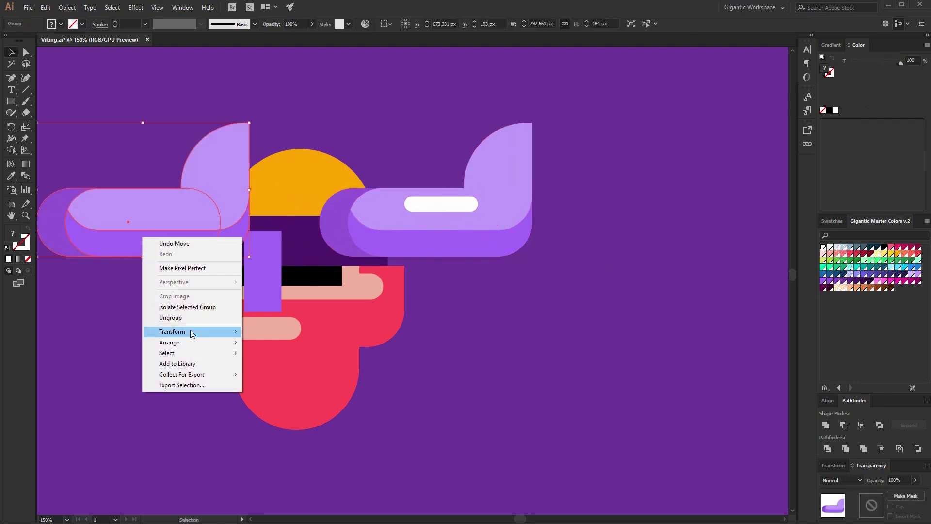
{"action": "mouse_move", "coordinate": [190, 330]}
{"action": "left_click", "coordinate": [286, 367]}
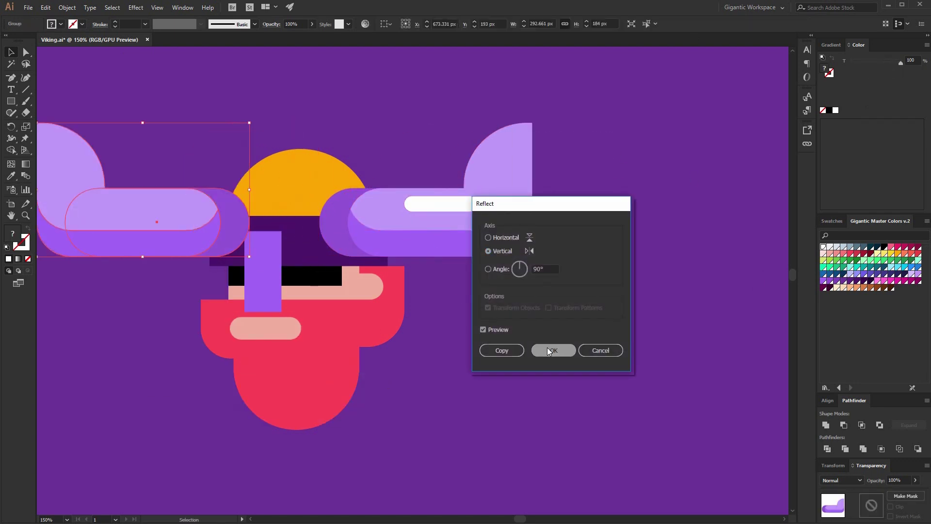
{"action": "left_click", "coordinate": [548, 350]}
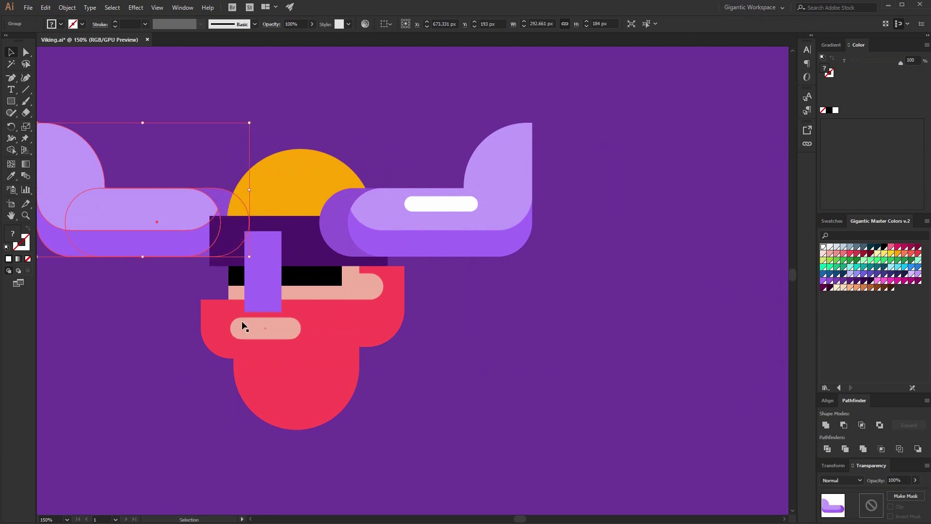
{"action": "left_click_drag", "start_coordinate": [213, 235], "coordinate": [276, 235]}
{"action": "left_click", "coordinate": [129, 306]}
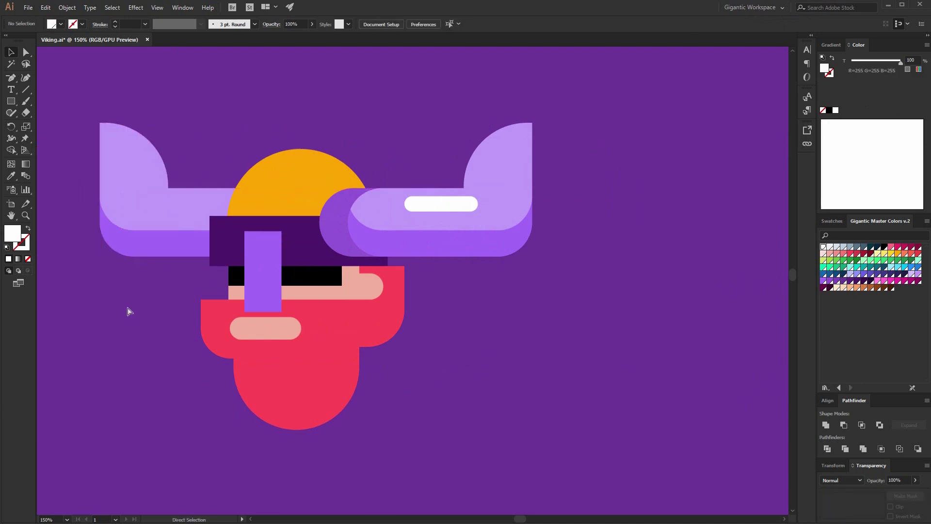
Group the complete Viking head and reposition it in the upper middle of the artboard.
{"action": "key", "text": "ctrl+minus"}
{"action": "key", "text": "ctrl+minus"}
{"action": "key", "text": "ctrl+minus"}
{"action": "key", "text": "ctrl+plus"}
{"action": "key", "text": "ctrl+plus"}
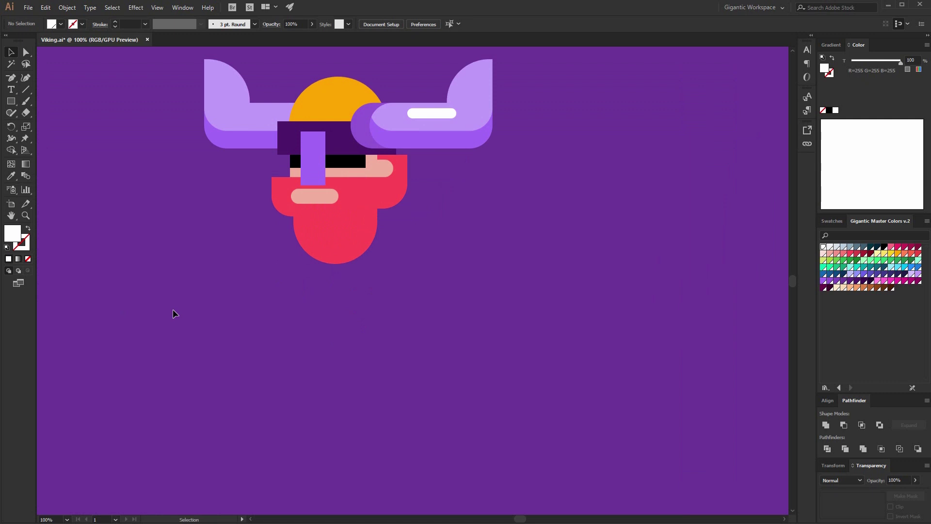
{"action": "key", "text": "ctrl+a"}
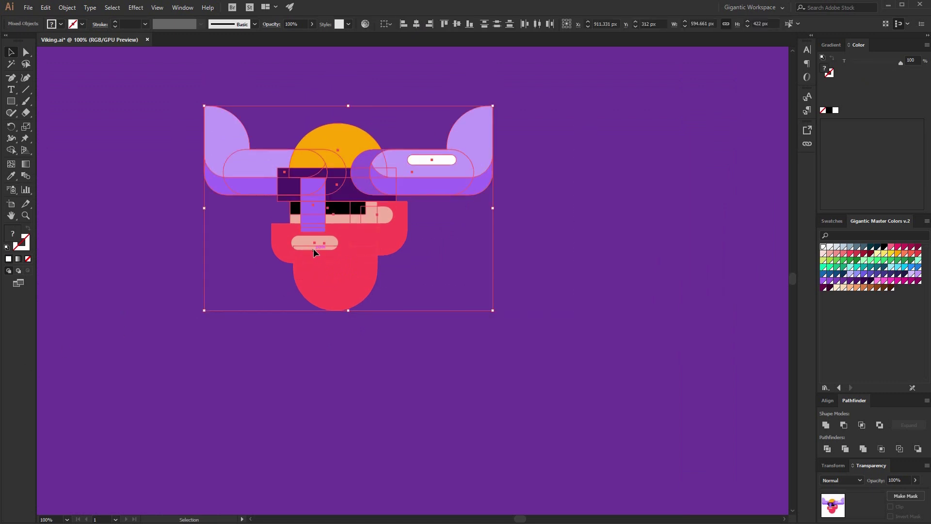
{"action": "left_click_drag", "start_coordinate": [313, 248], "coordinate": [394, 278]}
{"action": "key", "text": "ctrl+g"}
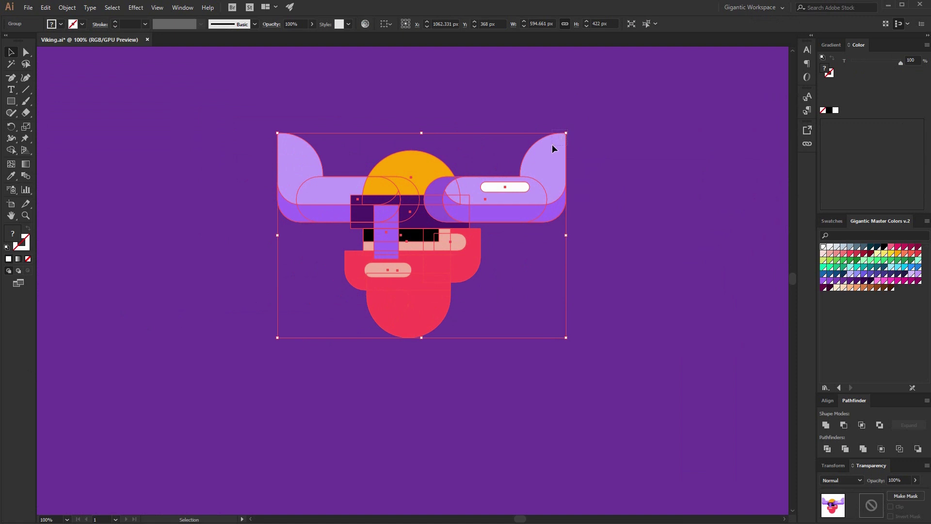
{"action": "left_click", "coordinate": [596, 238]}
{"action": "left_click_drag", "start_coordinate": [454, 294], "coordinate": [403, 292]}
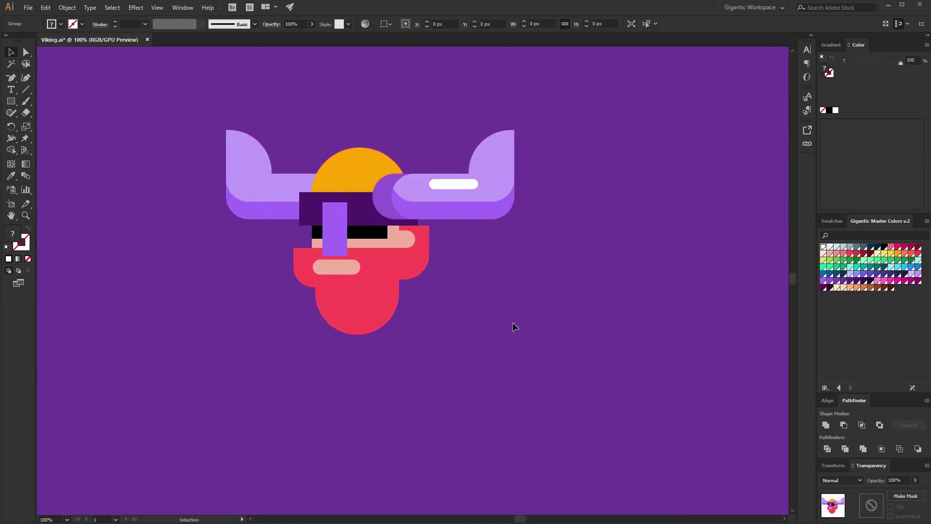
{"action": "left_click", "coordinate": [513, 322]}
Draw a 249 × 131 px rectangle below the head, fill it bright green R=49 G=236 B=124 and fully round its corners.
{"action": "key", "text": "m"}
{"action": "left_click_drag", "start_coordinate": [456, 314], "coordinate": [577, 377]}
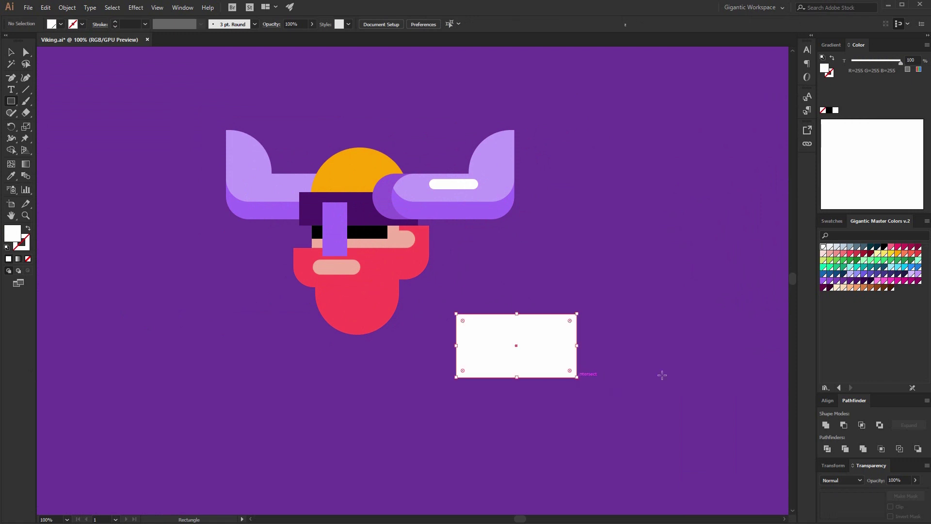
{"action": "left_click", "coordinate": [876, 261]}
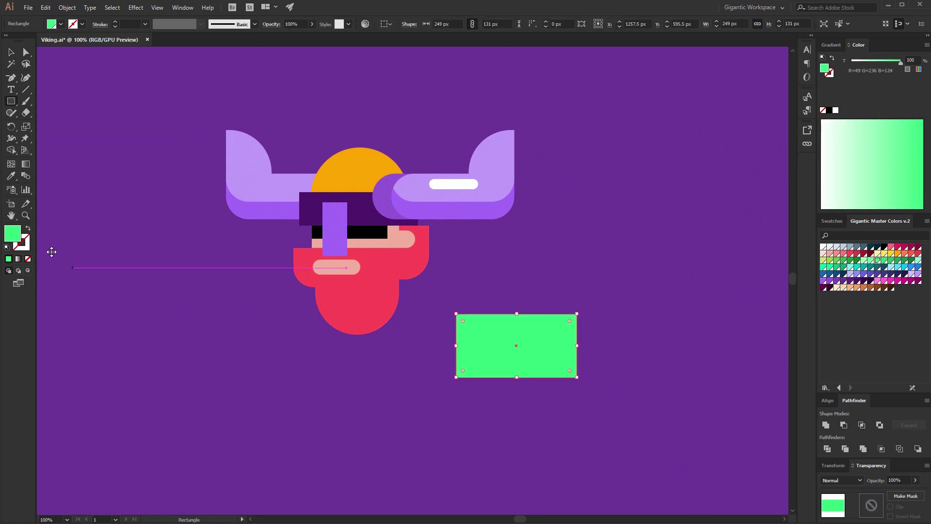
{"action": "left_click", "coordinate": [26, 52]}
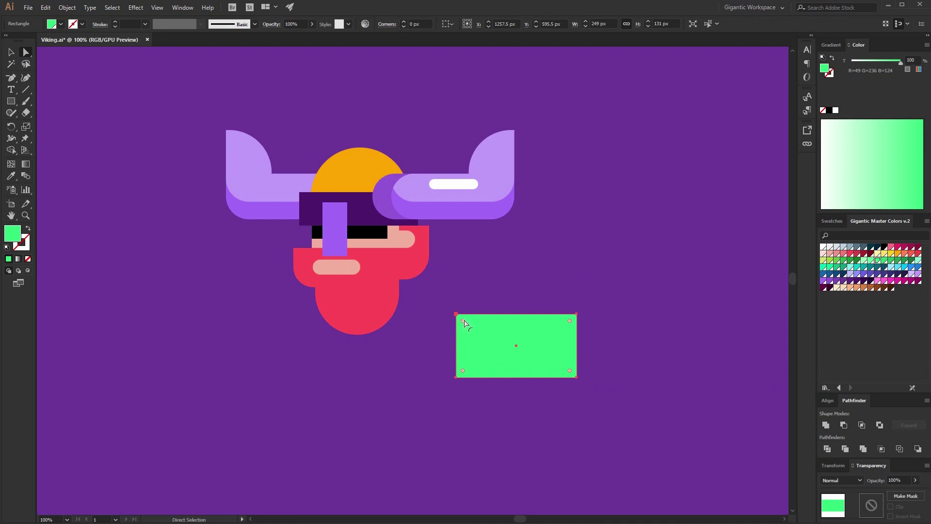
{"action": "left_click_drag", "start_coordinate": [462, 321], "coordinate": [576, 359]}
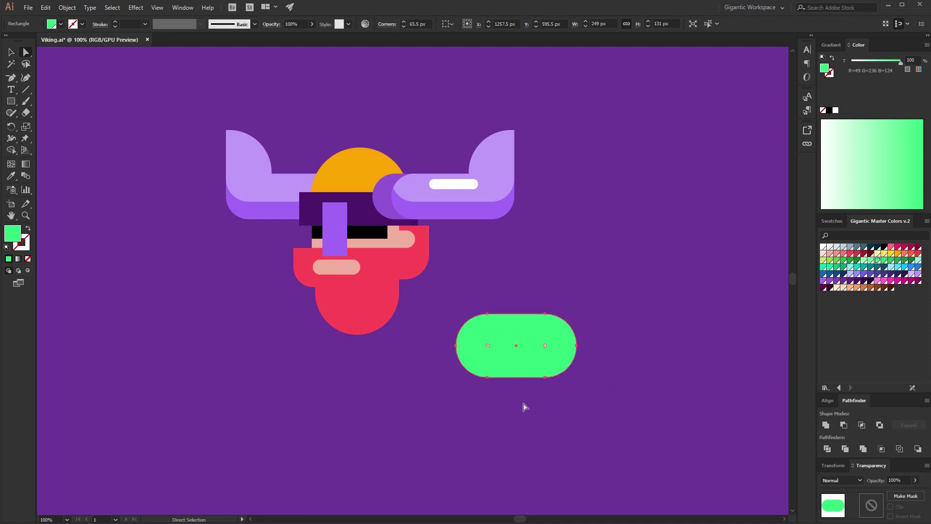
Draw a green rectangle about 128 px wide extending down from the pill, overlapping its lower edge.
{"action": "key", "text": "m"}
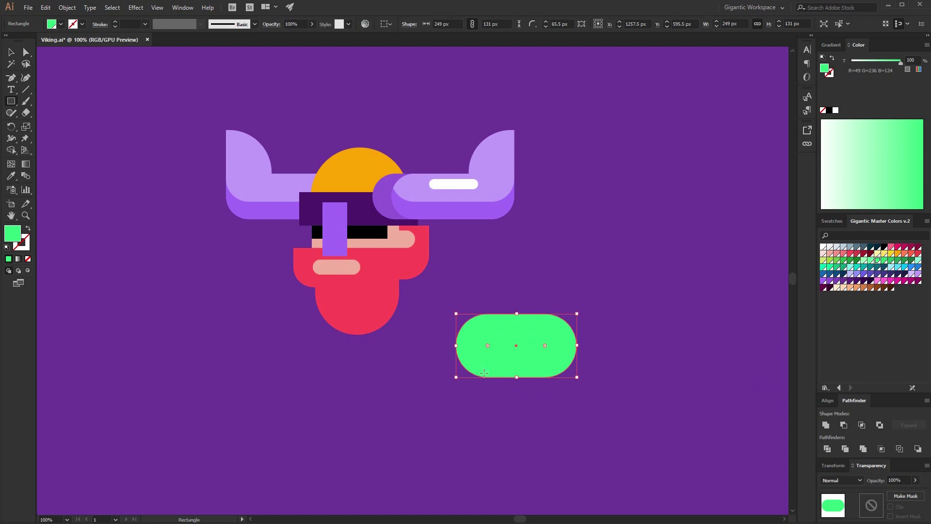
{"action": "left_click_drag", "start_coordinate": [490, 373], "coordinate": [553, 426]}
{"action": "left_click", "coordinate": [10, 53]}
{"action": "left_click_drag", "start_coordinate": [534, 390], "coordinate": [534, 384]}
{"action": "left_click", "coordinate": [561, 425]}
Align the green pill and the rectangle below it on their horizontal centres.
{"action": "key", "text": "k"}
{"action": "key", "text": "ctrl+="}
{"action": "key", "text": "ctrl+="}
{"action": "scroll", "coordinate": [561, 426], "scroll_direction": "down", "scroll_amount": 3}
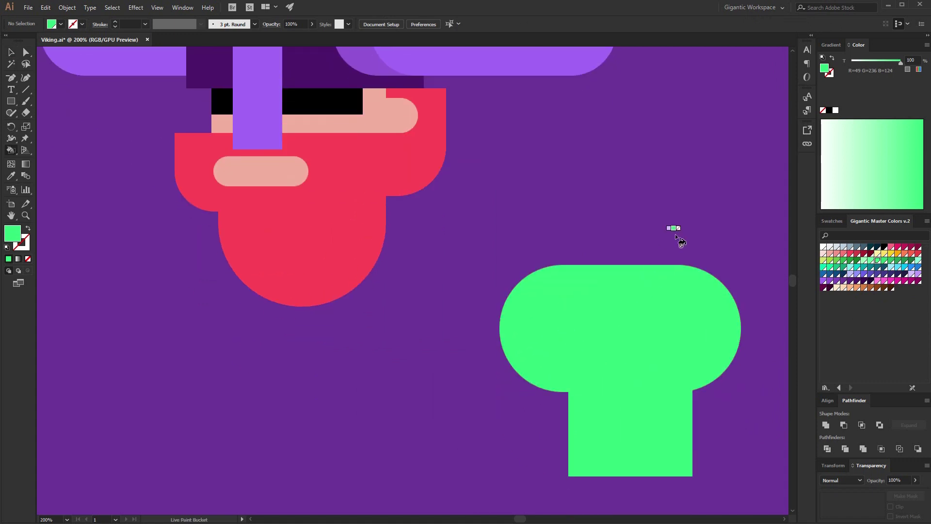
{"action": "key", "text": "v"}
{"action": "left_click_drag", "start_coordinate": [708, 202], "coordinate": [568, 402]}
{"action": "left_click", "coordinate": [416, 24]}
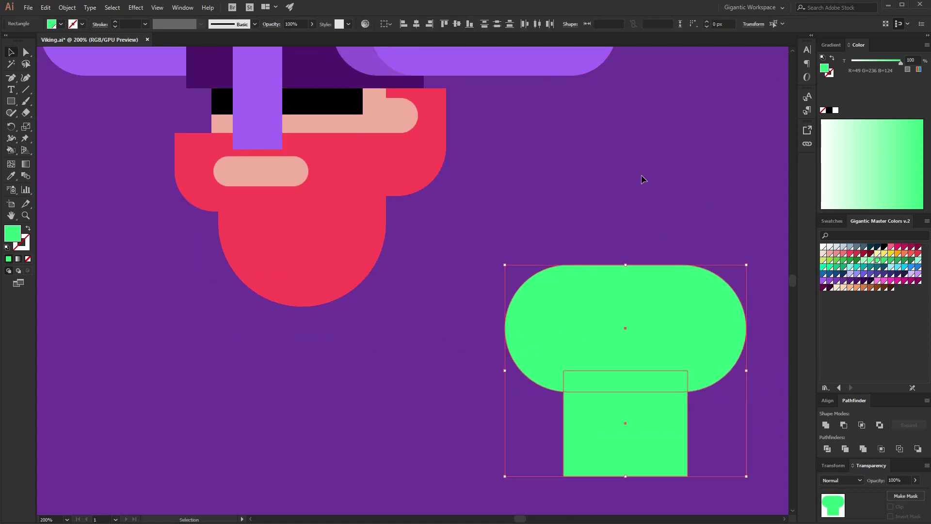
{"action": "left_click", "coordinate": [643, 179]}
Copy the lower green rectangle in place, shorten the copy to about 41 px high and fill it with R=0 G=51 B=67.
{"action": "left_click", "coordinate": [599, 458]}
{"action": "key", "text": "a"}
{"action": "key", "text": "ctrl+c"}
{"action": "key", "text": "ctrl+f"}
{"action": "left_click_drag", "start_coordinate": [625, 476], "coordinate": [638, 410]}
{"action": "left_click", "coordinate": [871, 248]}
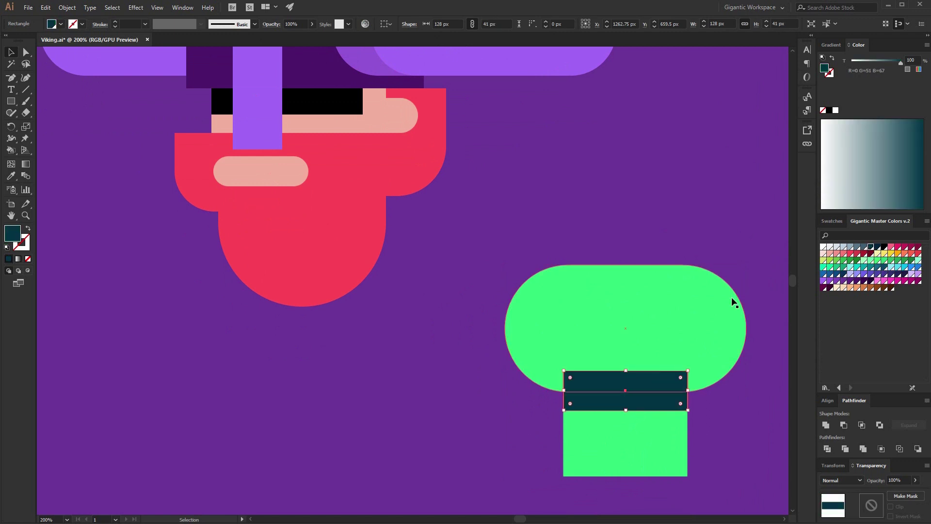
Send the dark strip and the lower green rectangle behind the green pill.
{"action": "left_click", "coordinate": [660, 411], "text": "shift"}
{"action": "key", "text": "ctrl+["}
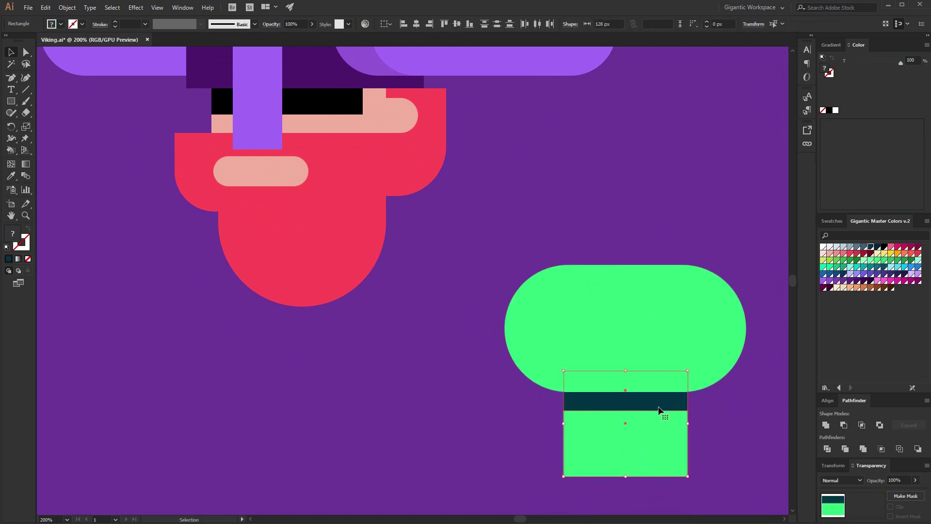
{"action": "left_click", "coordinate": [658, 227]}
Draw a vertical stripe of about 10 × 62 px at the cuff's left end and fill it with R=43 G=187 B=102.
{"action": "scroll", "coordinate": [678, 239], "scroll_direction": "down", "scroll_amount": 1}
{"action": "key", "text": "m"}
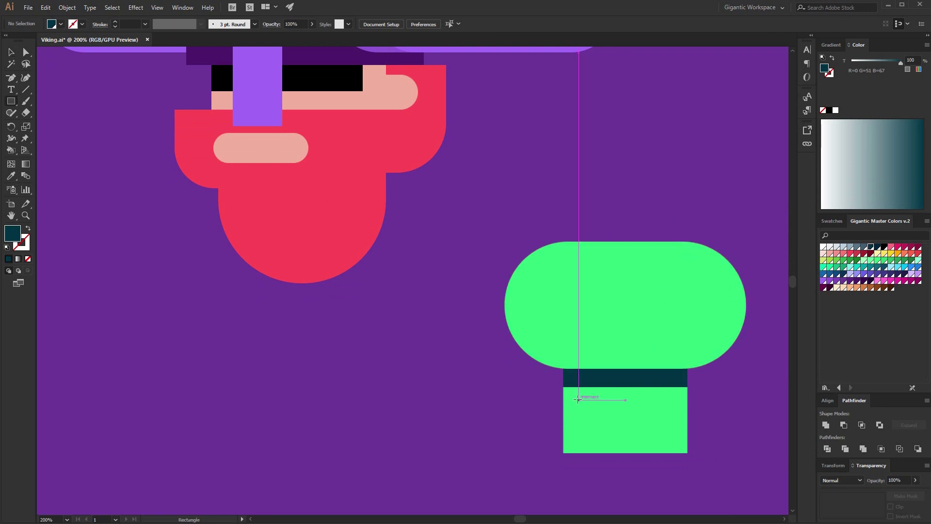
{"action": "left_click_drag", "start_coordinate": [574, 393], "coordinate": [584, 453]}
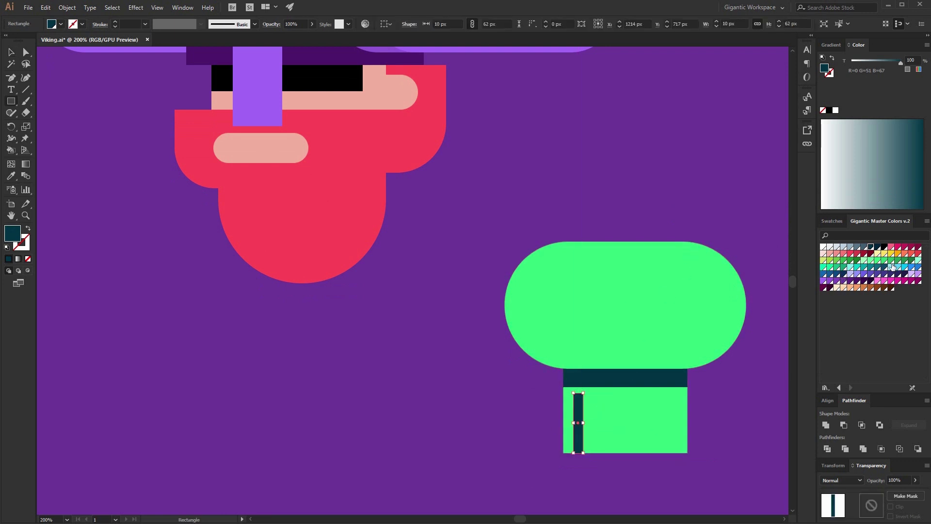
{"action": "left_click", "coordinate": [884, 261]}
{"action": "left_click", "coordinate": [891, 260]}
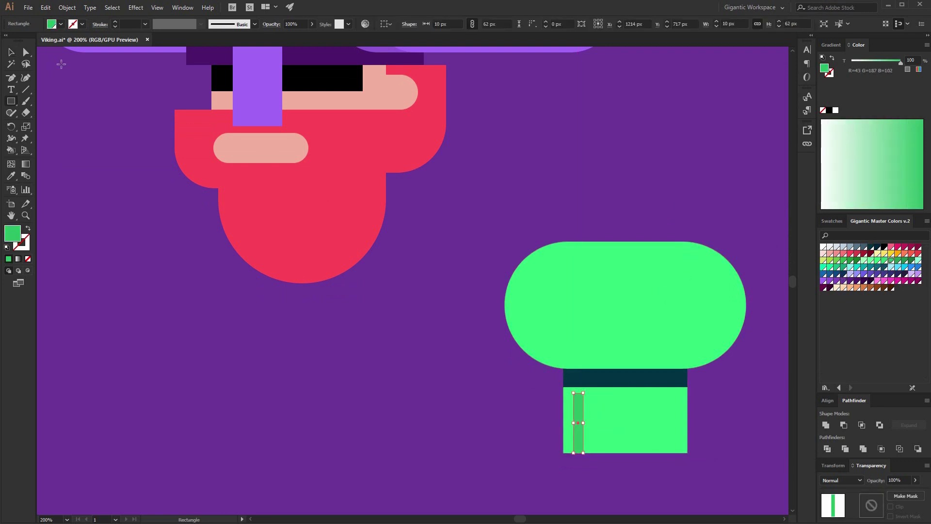
Duplicate the stripe 17 px to the right and repeat the copy until seven even stripes span the cuff.
{"action": "key", "text": "v"}
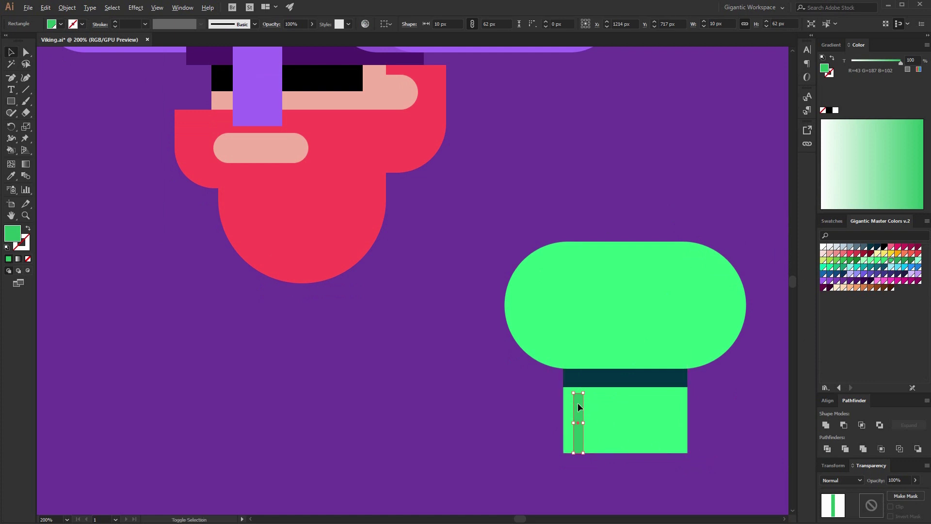
{"action": "left_click_drag", "start_coordinate": [578, 407], "coordinate": [600, 413]}
{"action": "key", "text": "ctrl+d"}
{"action": "key", "text": "ctrl+d"}
{"action": "key", "text": "ctrl+d"}
{"action": "key", "text": "ctrl+d"}
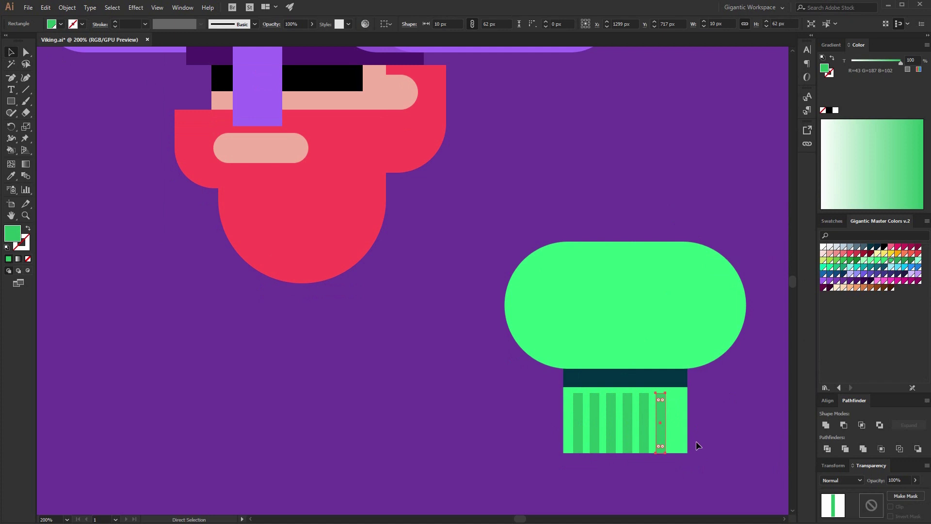
{"action": "key", "text": "ctrl+d"}
Nudge the seven stripes slightly left to centre them across the green cuff.
{"action": "left_click_drag", "start_coordinate": [707, 458], "coordinate": [569, 416]}
{"action": "left_click", "coordinate": [569, 416], "text": "shift"}
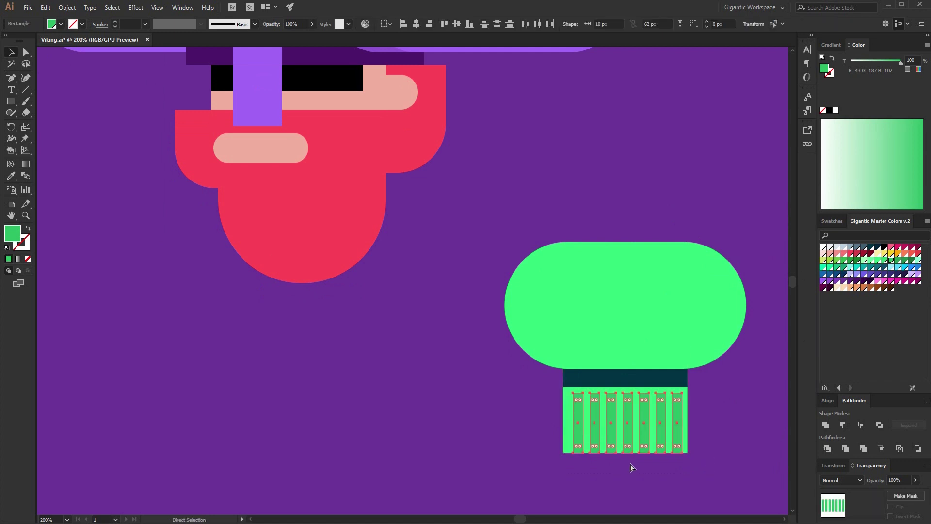
{"action": "key", "text": "Left"}
{"action": "left_click_drag", "start_coordinate": [736, 185], "coordinate": [548, 437]}
{"action": "left_click", "coordinate": [419, 27]}
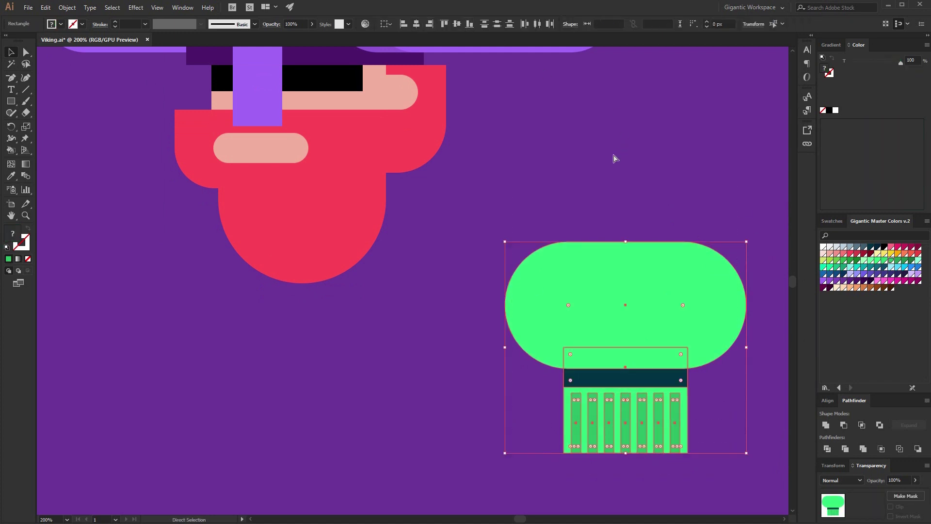
{"action": "left_click", "coordinate": [597, 200]}
Move the green sleeve shapes beneath the beard and enlarge them proportionally to about 283 × 248 px.
{"action": "key", "text": "ctrl+1"}
{"action": "left_click_drag", "start_coordinate": [531, 300], "coordinate": [529, 300]}
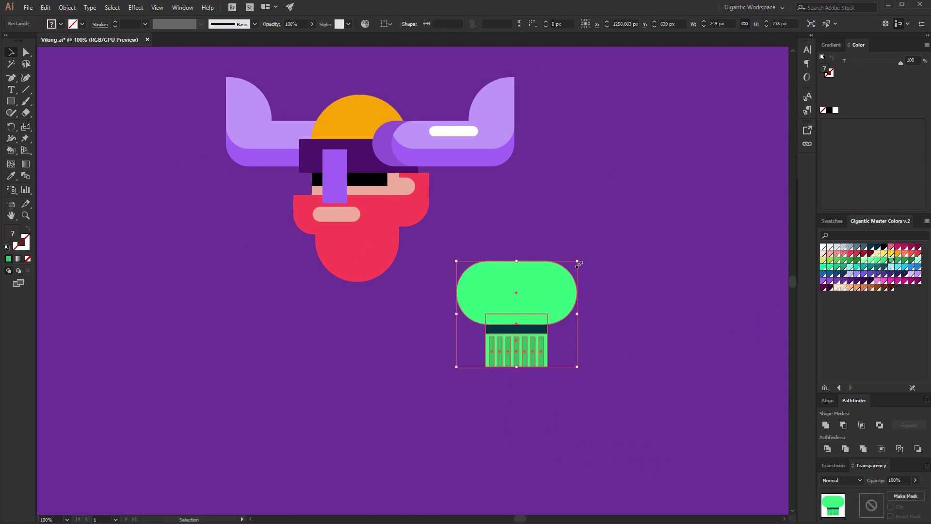
{"action": "left_click_drag", "start_coordinate": [572, 270], "coordinate": [463, 223]}
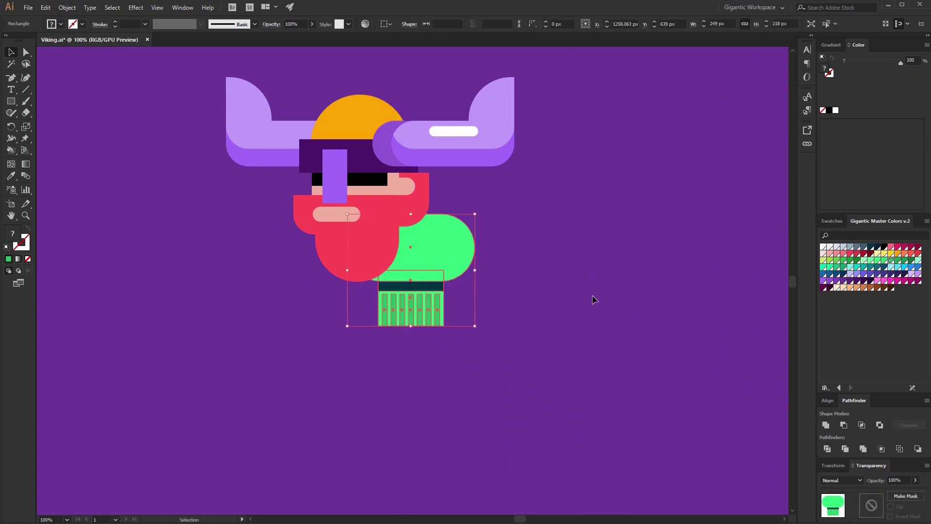
{"action": "left_click", "coordinate": [601, 317]}
{"action": "left_click", "coordinate": [462, 253]}
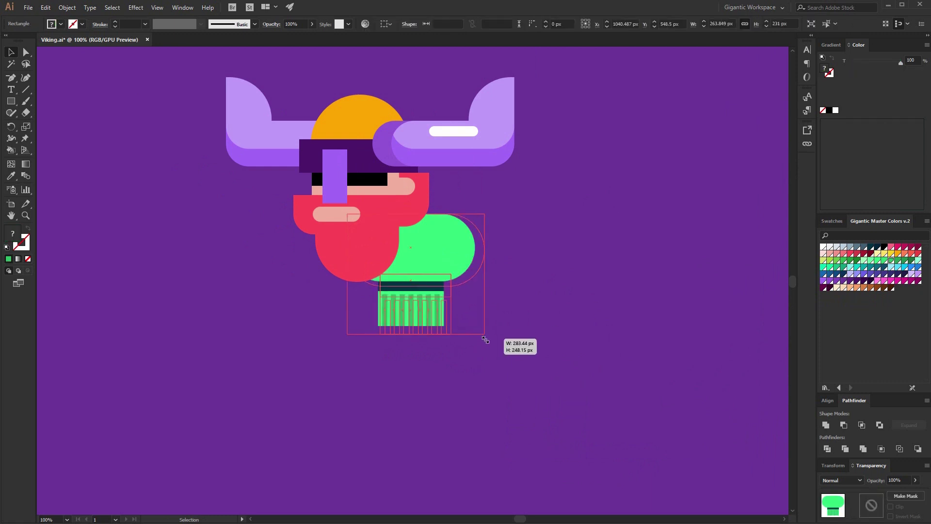
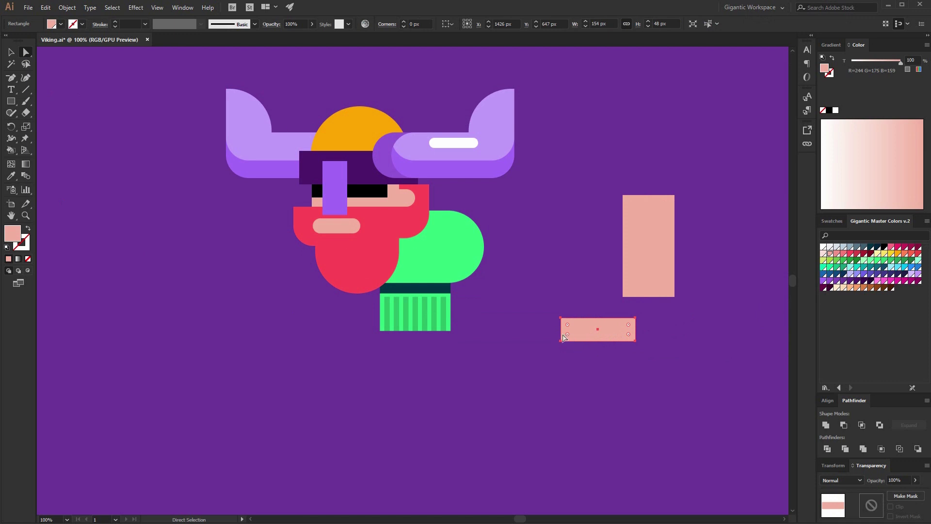
Round the small skin-coloured rectangle's corners to 24 px and shorten it from the right to 134 px wide.
{"action": "key", "text": "Left"}
{"action": "key", "text": "Left"}
{"action": "key", "text": "Left"}
{"action": "key", "text": "Left"}
{"action": "key", "text": "Left"}
{"action": "key", "text": "Left"}
{"action": "key", "text": "Left"}
{"action": "key", "text": "Left"}
{"action": "key", "text": "Left"}
{"action": "key", "text": "Left"}
{"action": "key", "text": "Left"}
{"action": "key", "text": "Left"}
{"action": "key", "text": "Left"}
{"action": "key", "text": "Left"}
{"action": "key", "text": "Left"}
{"action": "key", "text": "Left"}
{"action": "key", "text": "Left"}
{"action": "key", "text": "Left"}
{"action": "key", "text": "Left"}
{"action": "key", "text": "Left"}
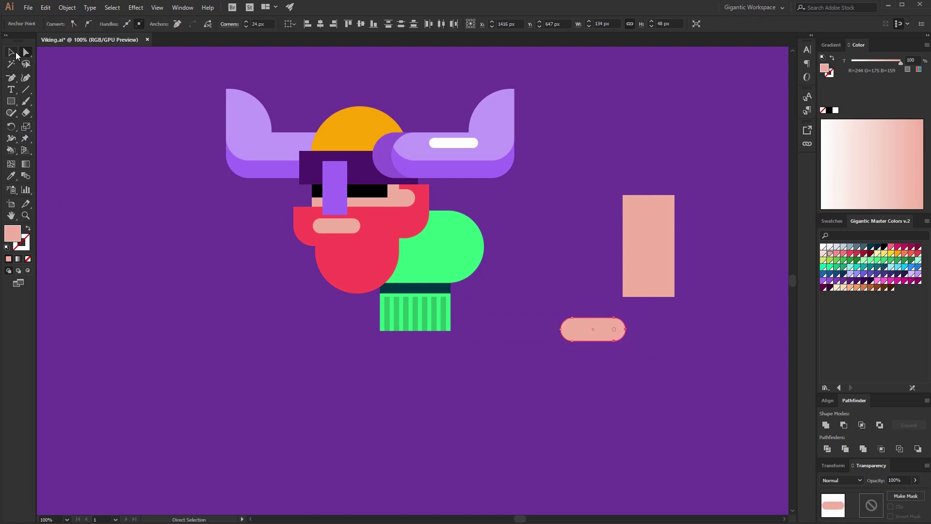
Duplicate the small pill slightly to the left, fill the copy with R=248 G=116 B=117 and place it behind the original.
{"action": "left_click", "coordinate": [15, 54]}
{"action": "left_click", "coordinate": [597, 343]}
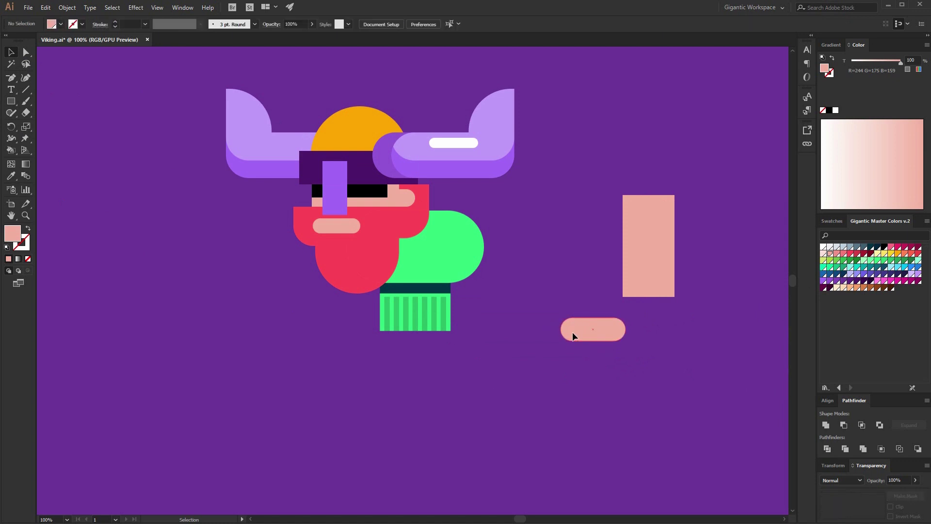
{"action": "left_click_drag", "start_coordinate": [601, 331], "coordinate": [588, 330], "text": "alt"}
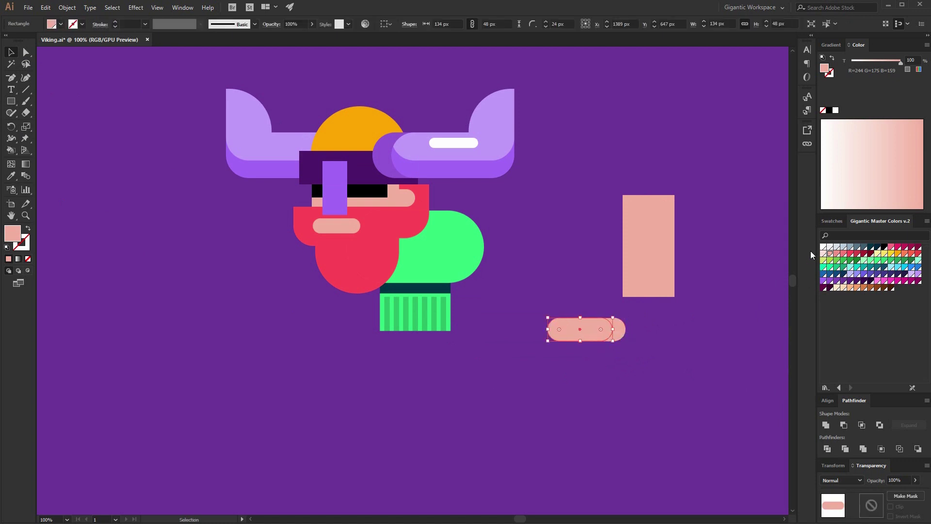
{"action": "left_click", "coordinate": [837, 253]}
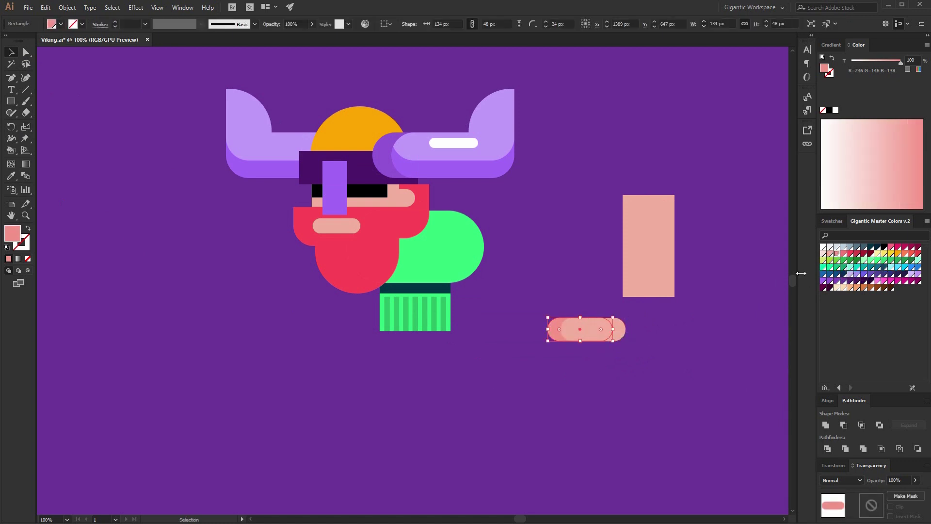
{"action": "left_click", "coordinate": [844, 254]}
{"action": "left_click", "coordinate": [720, 357]}
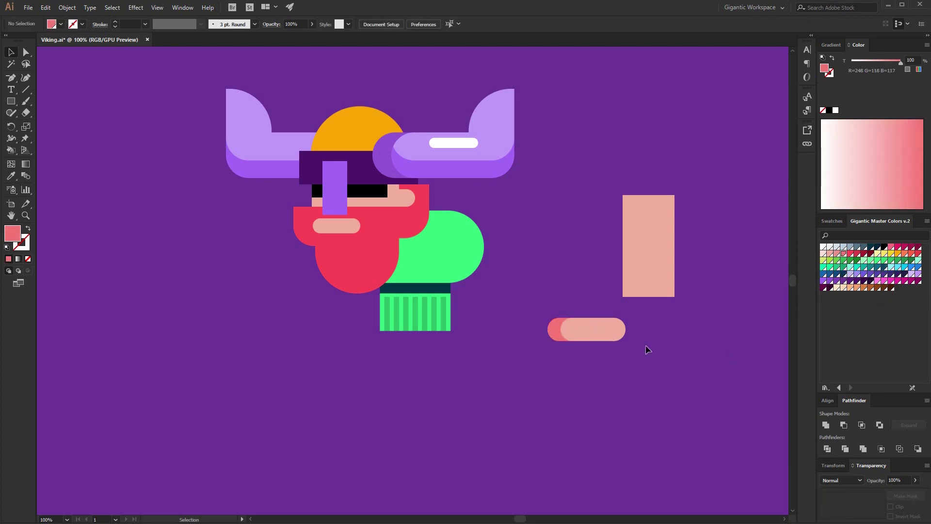
Shorten both small pills by 7 px at their right ends, keeping the ends rounded.
{"action": "left_click", "coordinate": [26, 52]}
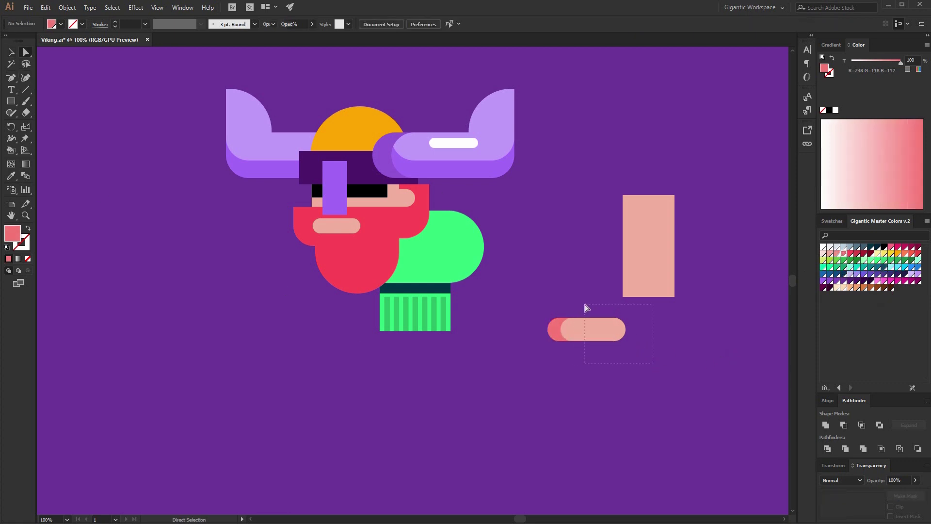
{"action": "left_click_drag", "start_coordinate": [585, 305], "coordinate": [585, 304]}
{"action": "key", "text": "Left"}
{"action": "key", "text": "Left"}
{"action": "key", "text": "Left"}
{"action": "key", "text": "Left"}
{"action": "key", "text": "Left"}
{"action": "key", "text": "Left"}
{"action": "key", "text": "Left"}
Round the tall skin-coloured rectangle's corners to 53.5 px and shorten it from the top to 189 px high.
{"action": "left_click", "coordinate": [655, 262]}
{"action": "left_click_drag", "start_coordinate": [630, 196], "coordinate": [722, 238]}
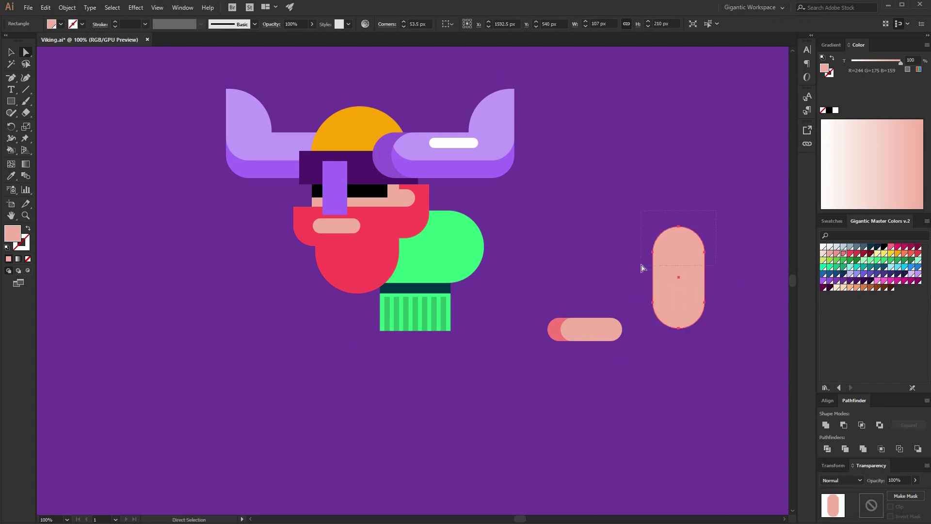
{"action": "left_click_drag", "start_coordinate": [643, 263], "coordinate": [643, 263]}
{"action": "key", "text": "Down"}
{"action": "key", "text": "Down"}
{"action": "key", "text": "Down"}
{"action": "key", "text": "Down"}
{"action": "key", "text": "Down"}
{"action": "key", "text": "Down"}
{"action": "key", "text": "Down"}
{"action": "key", "text": "Down"}
{"action": "key", "text": "Down"}
{"action": "key", "text": "Down"}
{"action": "key", "text": "Down"}
{"action": "key", "text": "Down"}
{"action": "key", "text": "Down"}
{"action": "key", "text": "Down"}
{"action": "key", "text": "Down"}
{"action": "key", "text": "Down"}
{"action": "key", "text": "Down"}
{"action": "key", "text": "Down"}
{"action": "key", "text": "Down"}
{"action": "key", "text": "Down"}
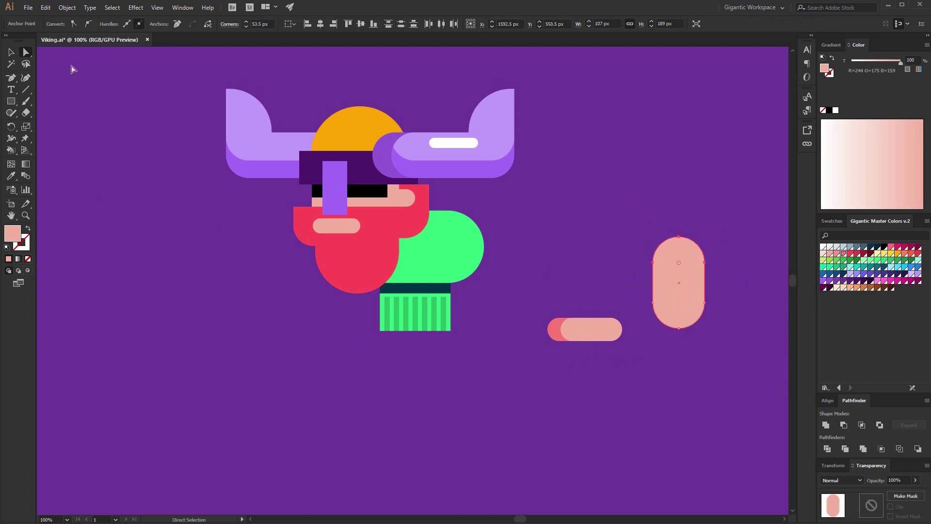
Rotate the tall pill 45° clockwise and place its lower end over the right end of the small pills.
{"action": "left_click", "coordinate": [11, 52]}
{"action": "left_click", "coordinate": [655, 260]}
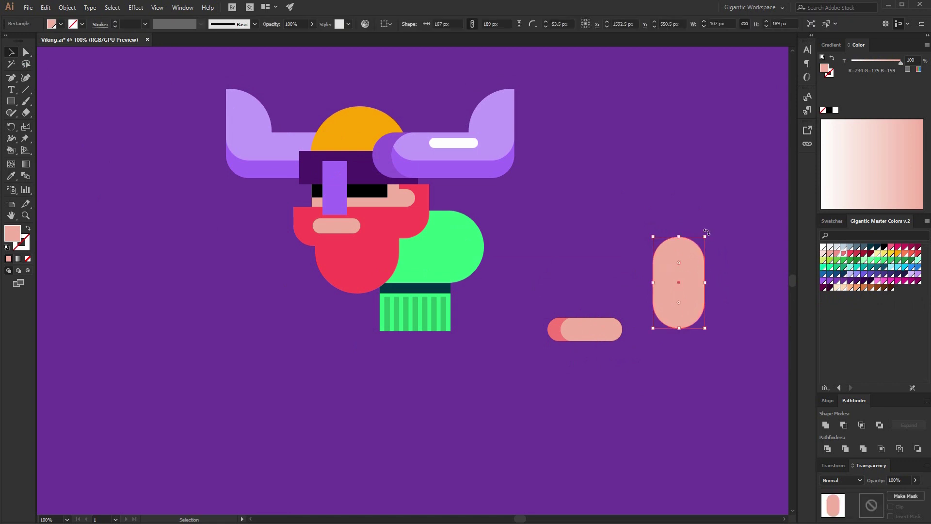
{"action": "left_click_drag", "start_coordinate": [706, 233], "coordinate": [753, 245]}
{"action": "left_click_drag", "start_coordinate": [678, 288], "coordinate": [621, 307]}
{"action": "left_click", "coordinate": [663, 418]}
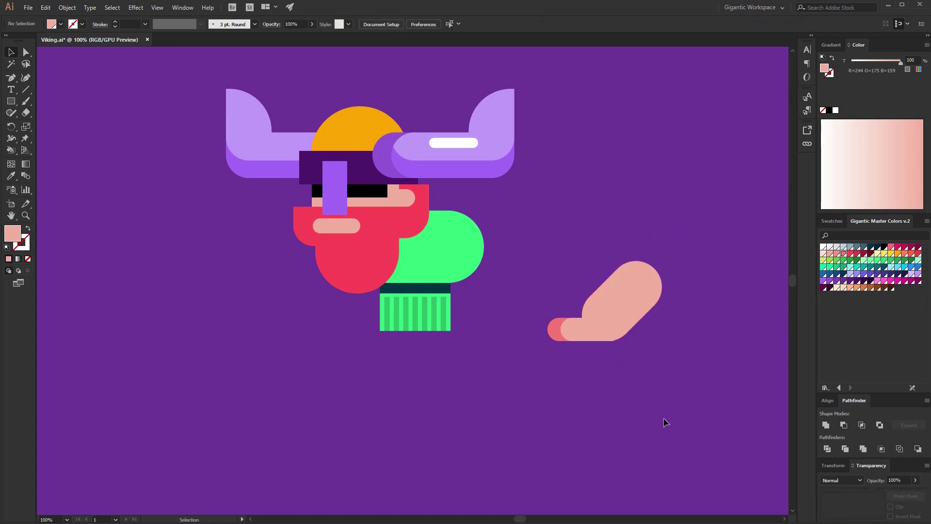
Scale the slanted pill down proportionally to about 102 × 181 px.
{"action": "left_click", "coordinate": [642, 318]}
{"action": "left_click_drag", "start_coordinate": [696, 394], "coordinate": [615, 327]}
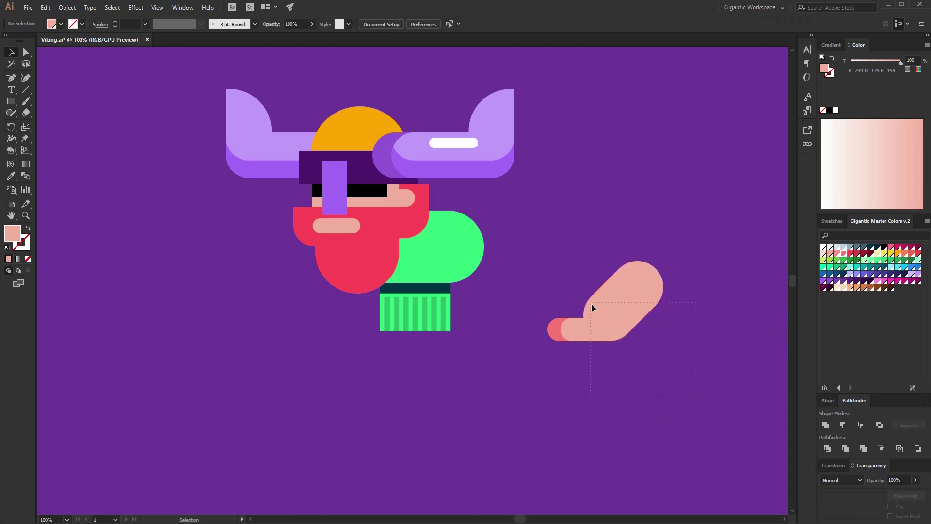
{"action": "left_click_drag", "start_coordinate": [578, 282], "coordinate": [637, 255]}
{"action": "left_click", "coordinate": [694, 262]}
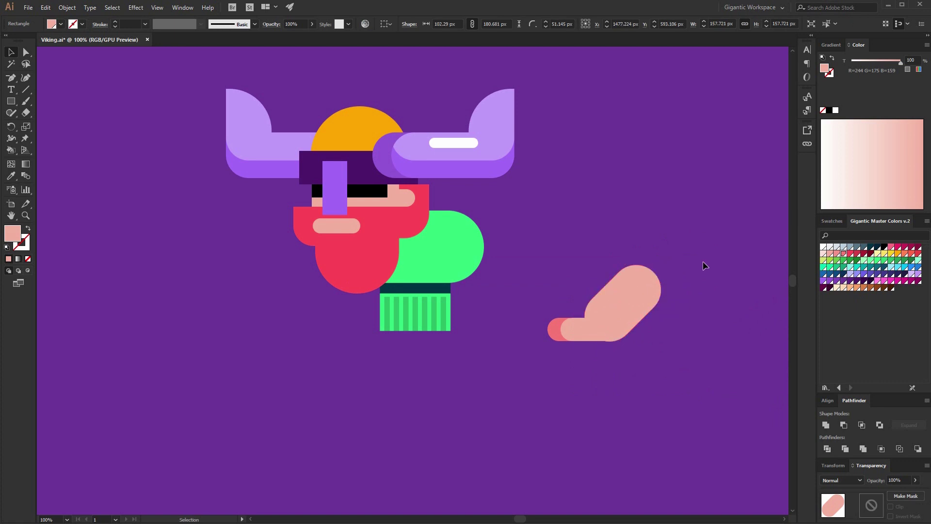
Align the bottom edges of the three arm pills and group them.
{"action": "left_click", "coordinate": [629, 310]}
{"action": "left_click_drag", "start_coordinate": [655, 371], "coordinate": [548, 262]}
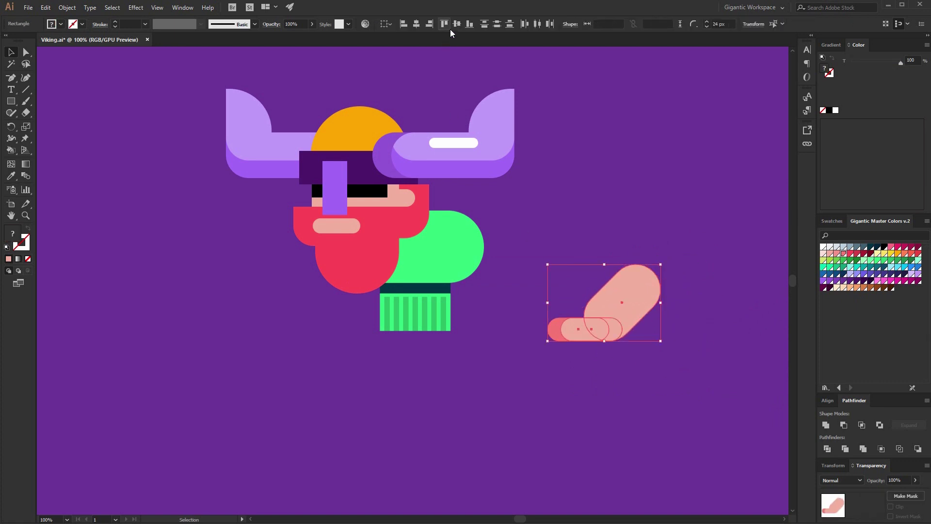
{"action": "left_click", "coordinate": [459, 23]}
{"action": "left_click", "coordinate": [469, 23]}
{"action": "key", "text": "ctrl+g"}
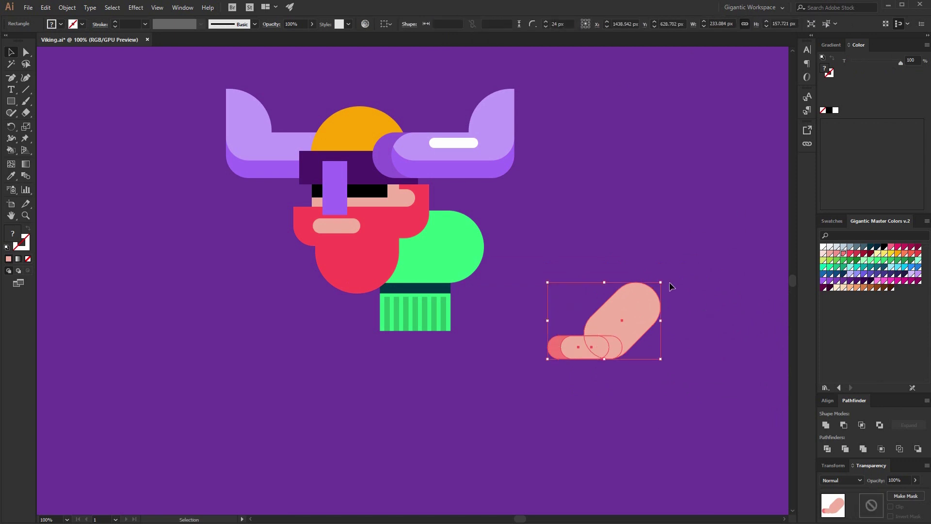
Enlarge the arm group slightly and attach its coral end to the green shoulder.
{"action": "left_click_drag", "start_coordinate": [661, 284], "coordinate": [681, 268]}
{"action": "left_click_drag", "start_coordinate": [637, 323], "coordinate": [525, 208]}
{"action": "left_click", "coordinate": [595, 300]}
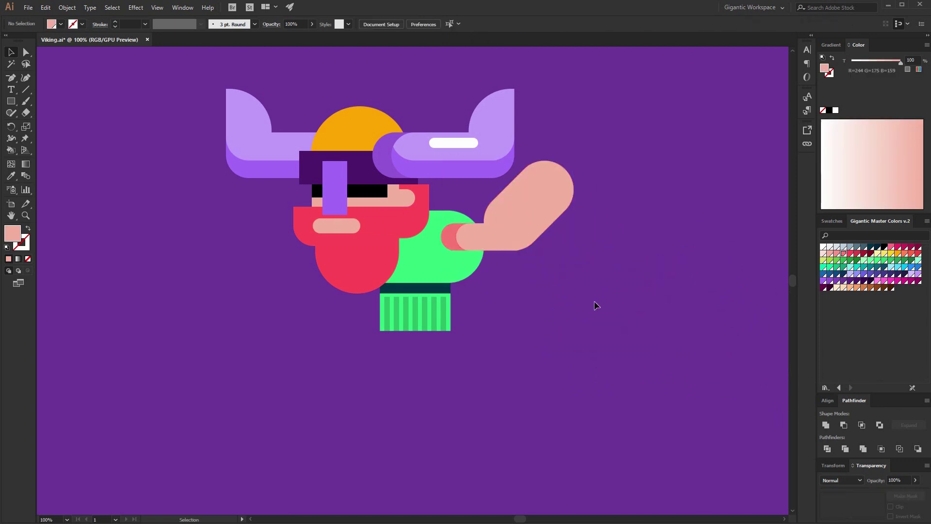
Move the green body and the arm together about 15 px left and 25 px down.
{"action": "left_click_drag", "start_coordinate": [507, 293], "coordinate": [437, 233]}
{"action": "left_click_drag", "start_coordinate": [473, 237], "coordinate": [466, 249]}
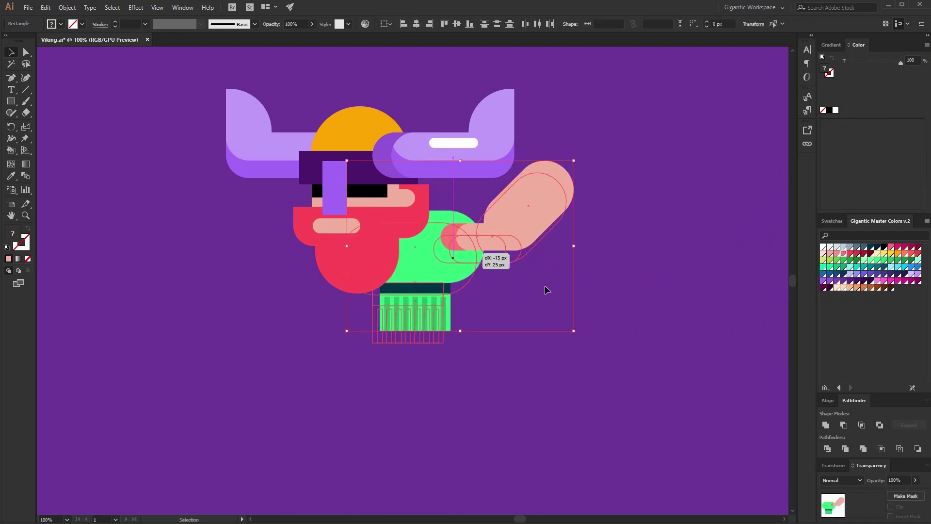
{"action": "left_click", "coordinate": [549, 302]}
Draw a 132 px circle, fill it with R=251 G=223 B=217 and place it on the arm's upper end as the fist.
{"action": "key", "text": "l"}
{"action": "left_click_drag", "start_coordinate": [616, 177], "coordinate": [680, 242]}
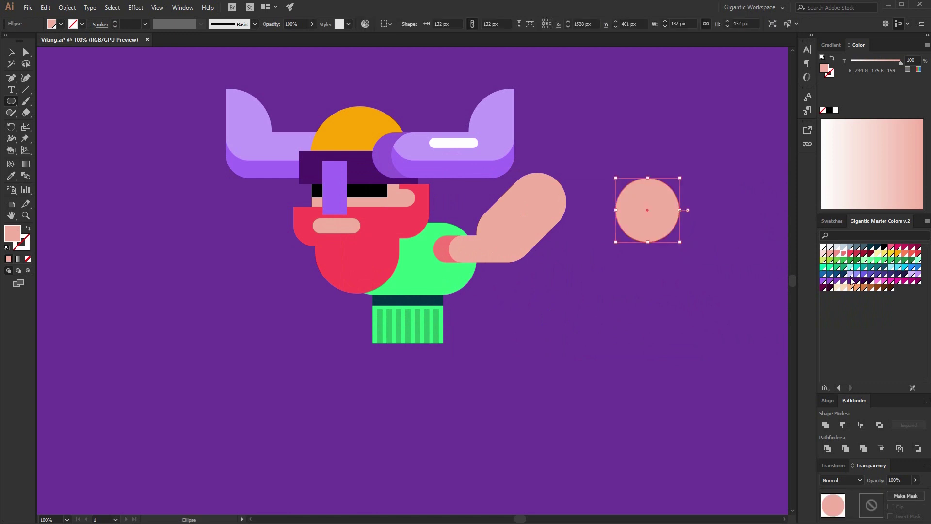
{"action": "left_click", "coordinate": [824, 254]}
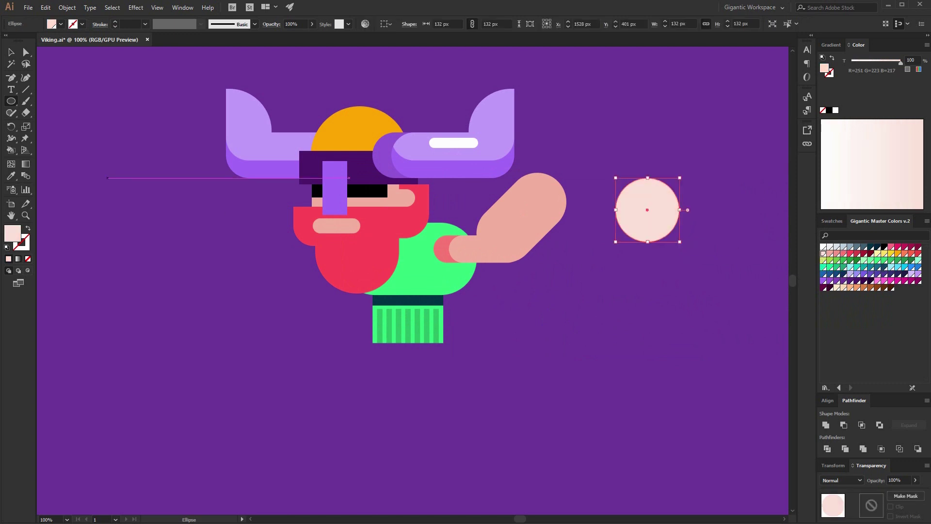
{"action": "key", "text": "v"}
{"action": "left_click_drag", "start_coordinate": [661, 210], "coordinate": [552, 190]}
{"action": "left_click", "coordinate": [609, 269]}
Enlarge the arm and fist together to about 324 × 248 px and shift them about 5 px right.
{"action": "left_click_drag", "start_coordinate": [599, 282], "coordinate": [496, 211]}
{"action": "left_click_drag", "start_coordinate": [570, 158], "coordinate": [591, 143]}
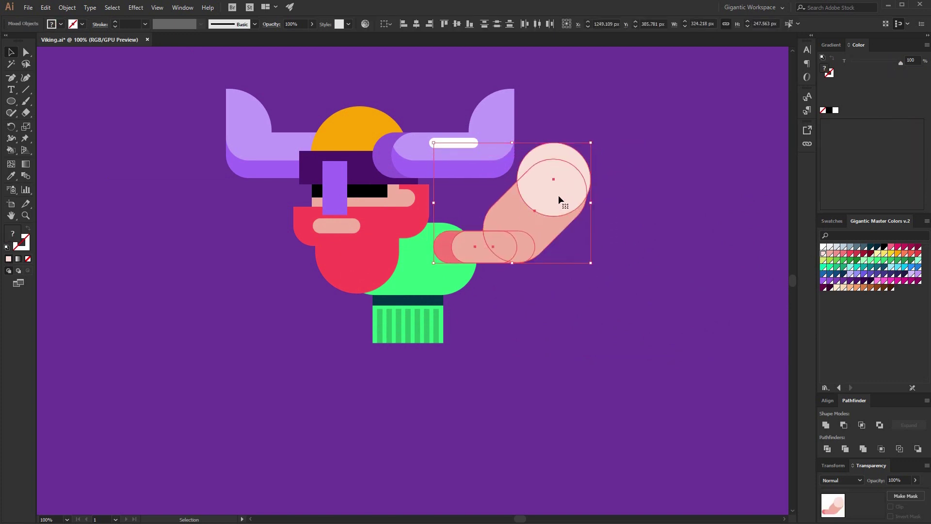
{"action": "left_click_drag", "start_coordinate": [557, 197], "coordinate": [562, 197]}
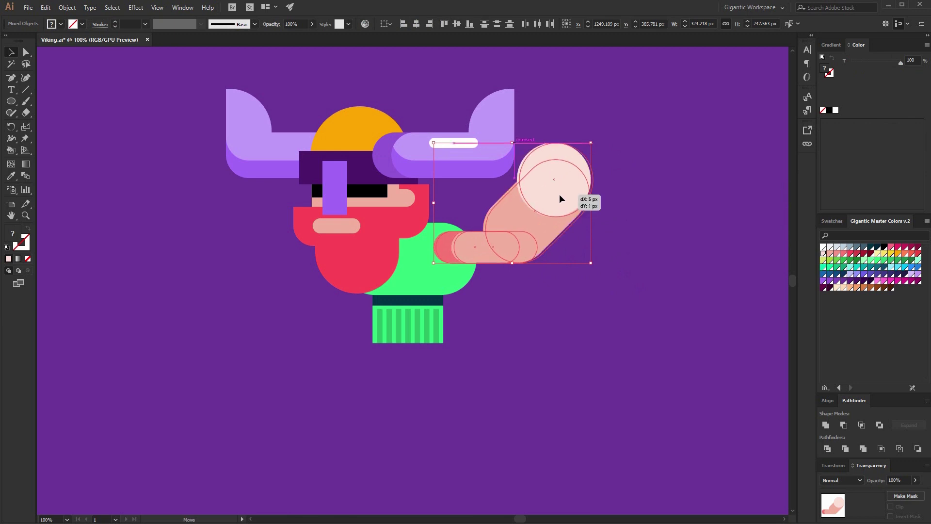
{"action": "left_click", "coordinate": [608, 260]}
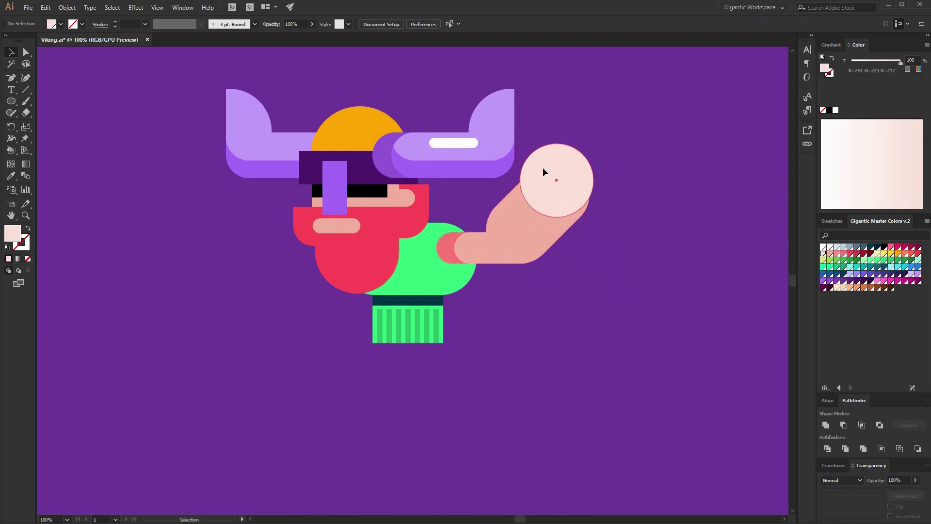
Copy the arm group with its fist to the empty area left of the figure.
{"action": "left_click", "coordinate": [557, 202]}
{"action": "left_click", "coordinate": [553, 226]}
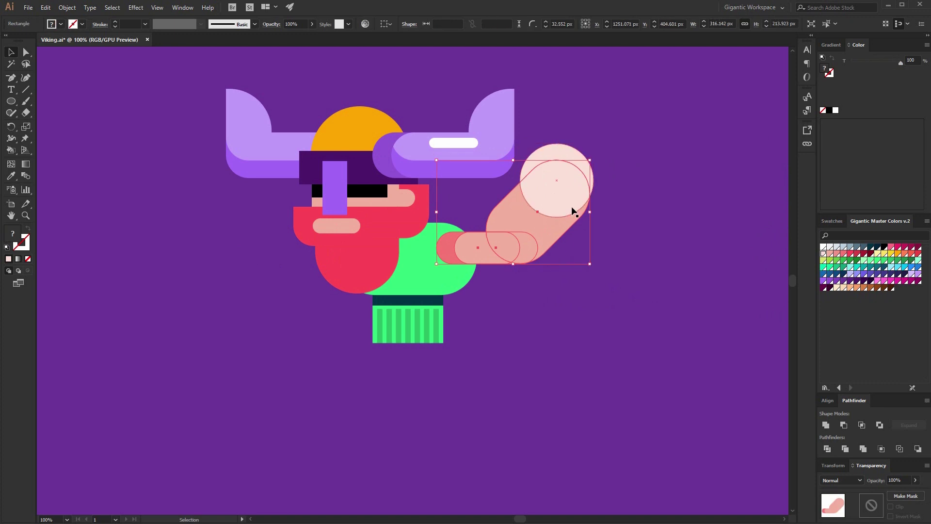
{"action": "left_click", "coordinate": [580, 181], "text": "shift"}
{"action": "left_click_drag", "start_coordinate": [560, 198], "coordinate": [211, 284]}
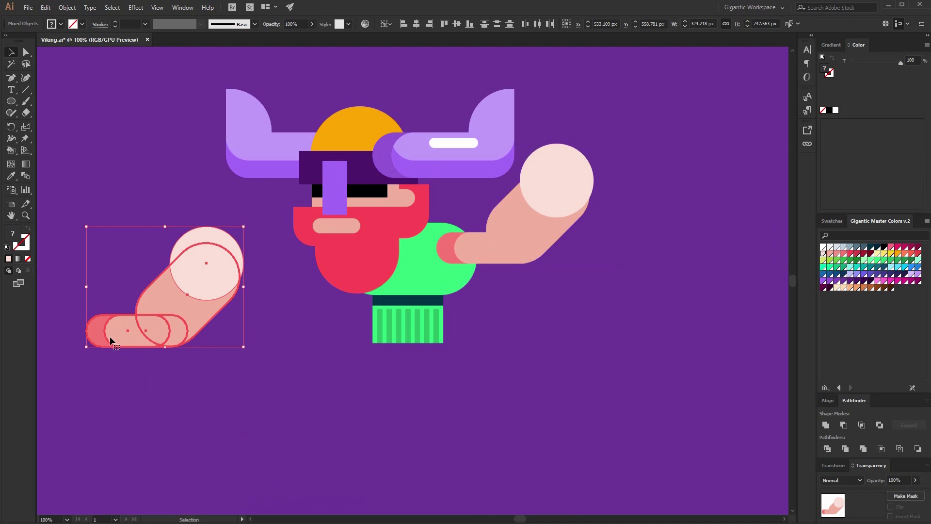
Ungroup the copied arm and delete its two small pills.
{"action": "left_click", "coordinate": [103, 411]}
{"action": "left_click", "coordinate": [142, 327]}
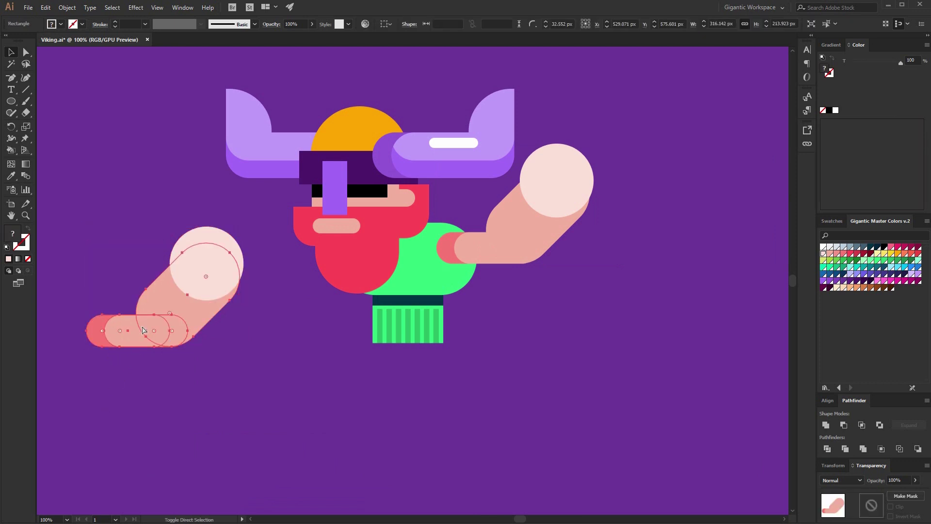
{"action": "right_click", "coordinate": [114, 345]}
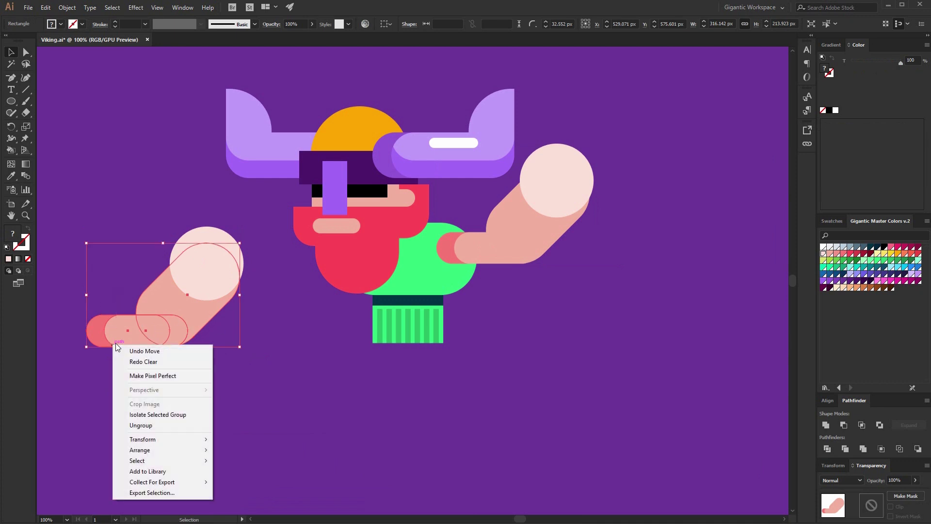
{"action": "left_click", "coordinate": [141, 425]}
{"action": "left_click_drag", "start_coordinate": [87, 298], "coordinate": [119, 351]}
{"action": "key", "text": "Delete"}
Rotate the copied pill and fist to lie horizontally with the fist on the left, and align their vertical centres.
{"action": "left_click_drag", "start_coordinate": [245, 378], "coordinate": [198, 275]}
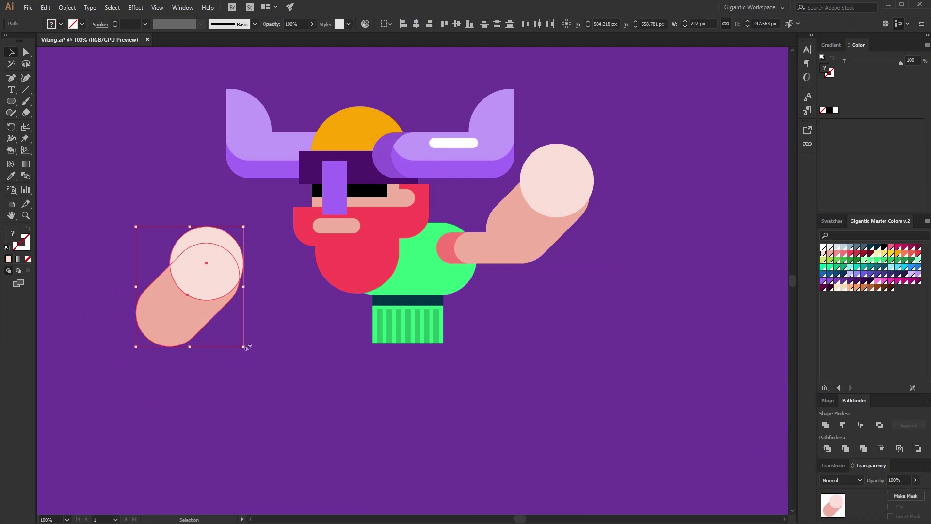
{"action": "left_click_drag", "start_coordinate": [247, 347], "coordinate": [194, 207]}
{"action": "left_click", "coordinate": [142, 334]}
{"action": "left_click_drag", "start_coordinate": [170, 309], "coordinate": [170, 294]}
{"action": "left_click", "coordinate": [214, 311], "text": "shift"}
{"action": "left_click", "coordinate": [497, 26]}
Send the horizontal arm behind the beard and green body, and set it aside left of the figure.
{"action": "left_click_drag", "start_coordinate": [216, 292], "coordinate": [364, 302]}
{"action": "key", "text": "ctrl+shift+["}
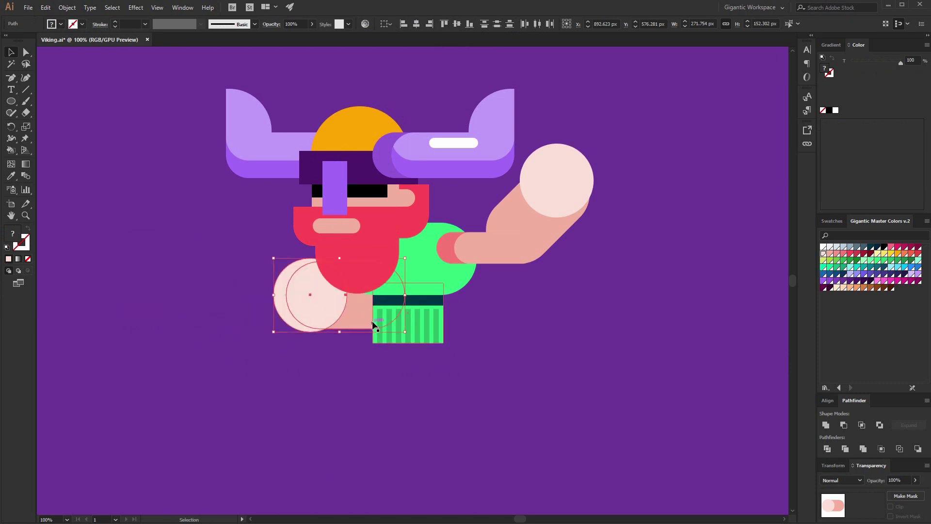
{"action": "left_click_drag", "start_coordinate": [356, 307], "coordinate": [248, 313]}
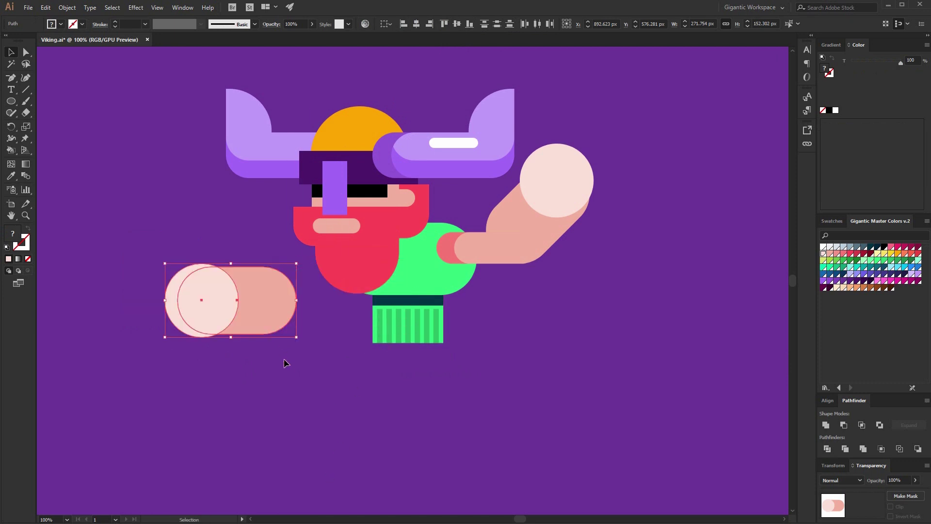
Fill the horizontal arm's pill with the coral sampled from the other arm's shoulder pill, and its fist with R=244 G=175 B=159.
{"action": "left_click", "coordinate": [261, 315]}
{"action": "key", "text": "i"}
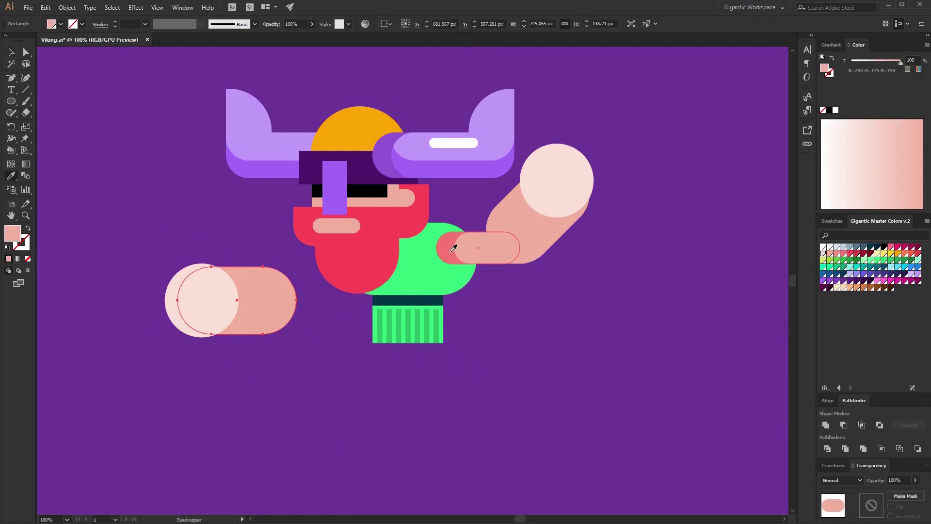
{"action": "left_click", "coordinate": [453, 248]}
{"action": "left_click", "coordinate": [10, 52]}
{"action": "left_click", "coordinate": [145, 118]}
{"action": "left_click", "coordinate": [216, 267]}
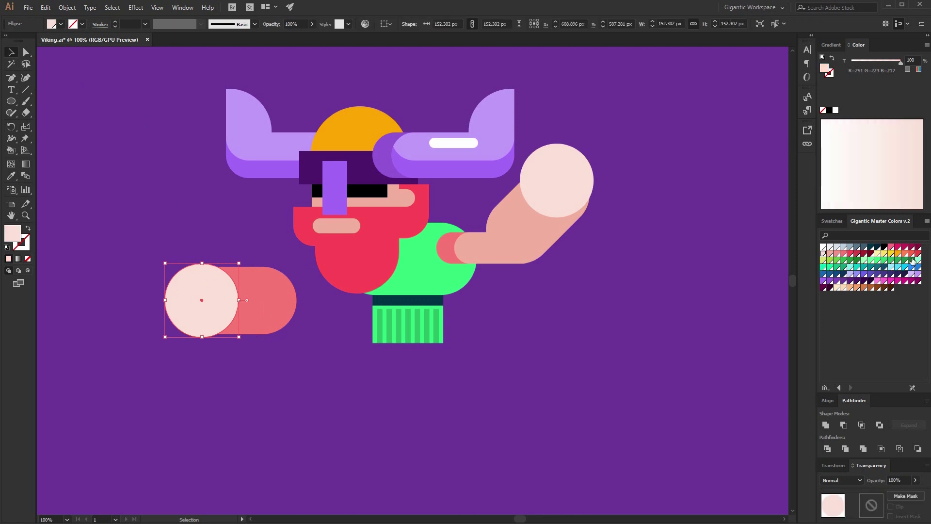
{"action": "left_click", "coordinate": [830, 254]}
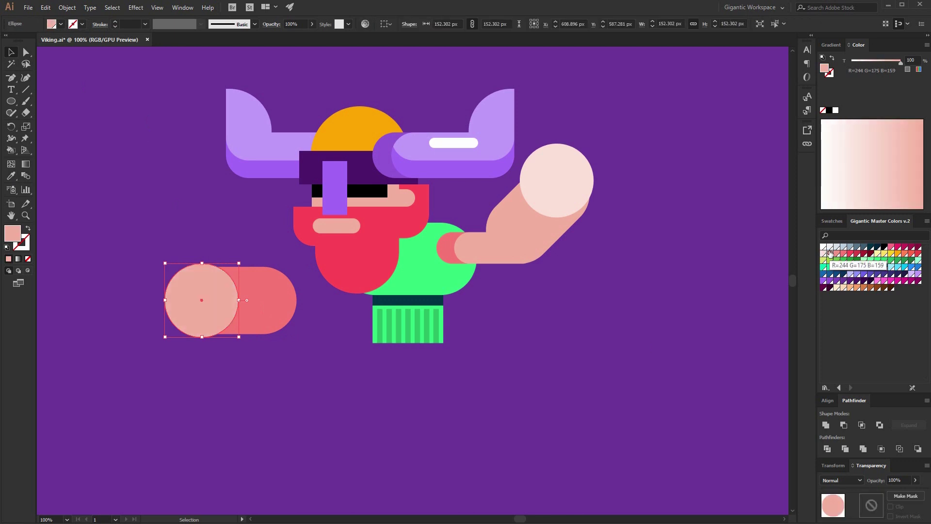
Draw a 47 × 197 px vertical strap across the horizontal arm's fist, fill it with the skirt's dark teal, and bring the fist in front.
{"action": "left_click", "coordinate": [412, 423]}
{"action": "key", "text": "m"}
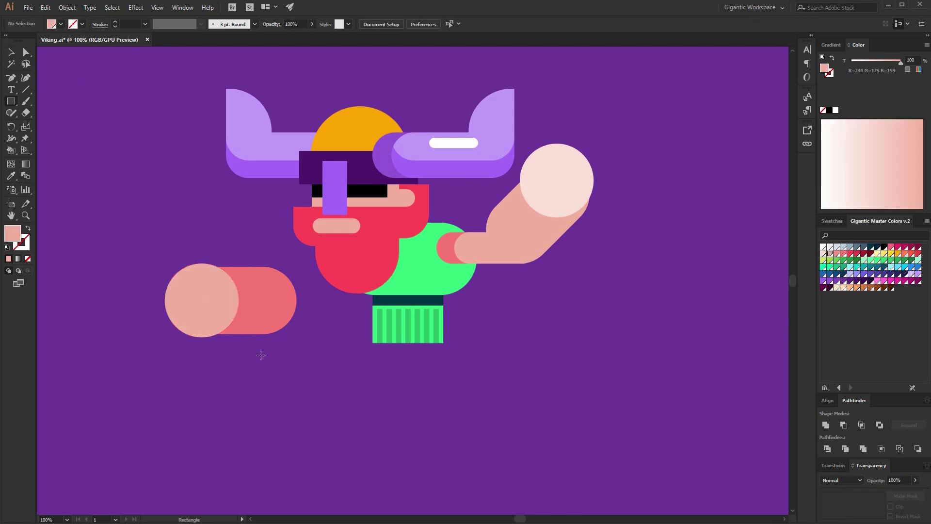
{"action": "left_click_drag", "start_coordinate": [194, 255], "coordinate": [218, 350]}
{"action": "key", "text": "i"}
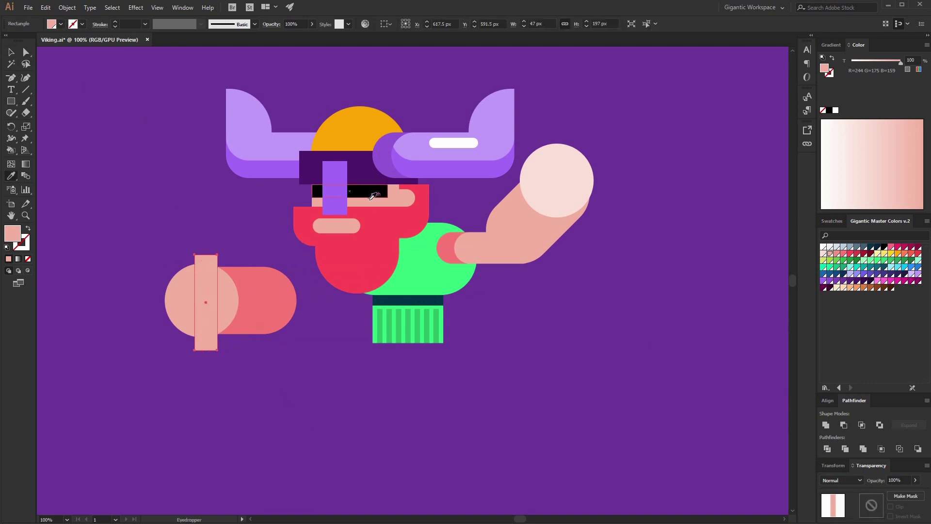
{"action": "left_click", "coordinate": [412, 299]}
{"action": "key", "text": "v"}
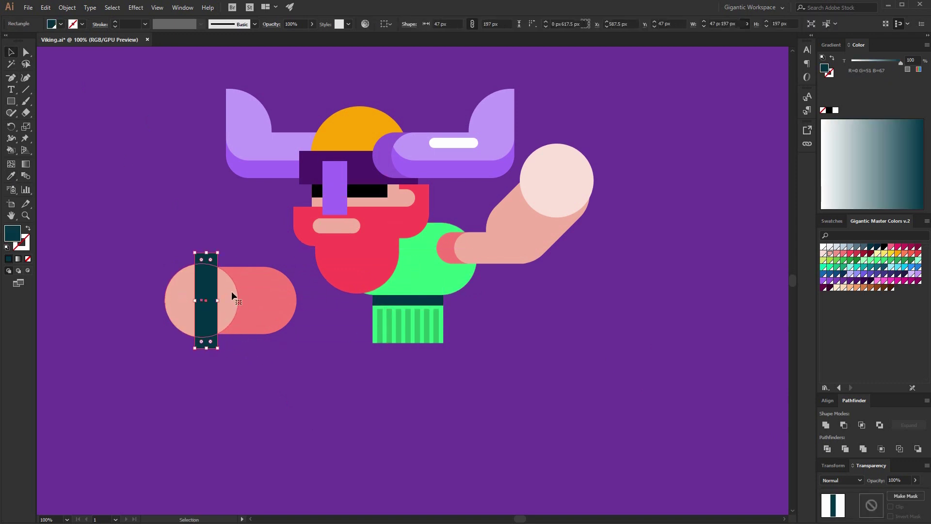
{"action": "left_click", "coordinate": [232, 292]}
{"action": "key", "text": "ctrl+shift+bracketright"}
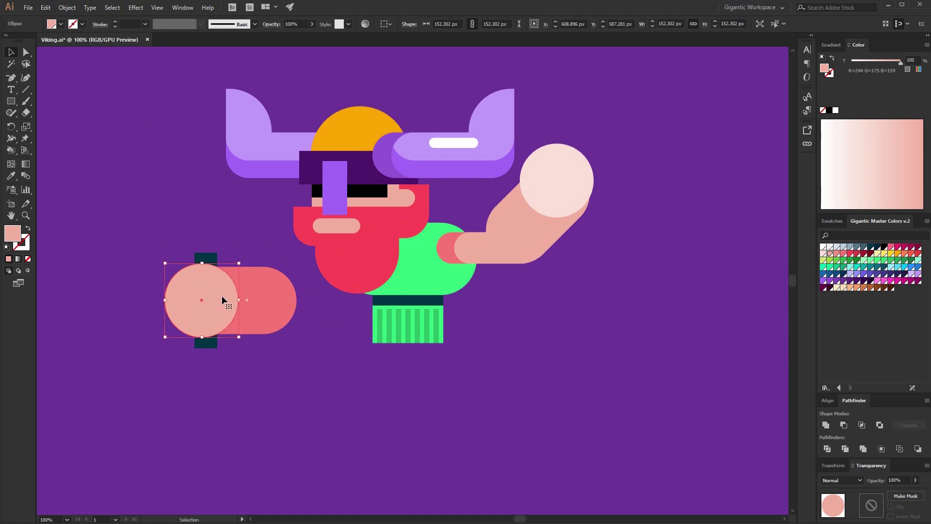
Add a 282 px shield circle centred on the strap, fill it with the helmet brim's dark purple, and send it behind the arm.
{"action": "left_click", "coordinate": [255, 405]}
{"action": "key", "text": "l"}
{"action": "left_click_drag", "start_coordinate": [157, 376], "coordinate": [275, 492]}
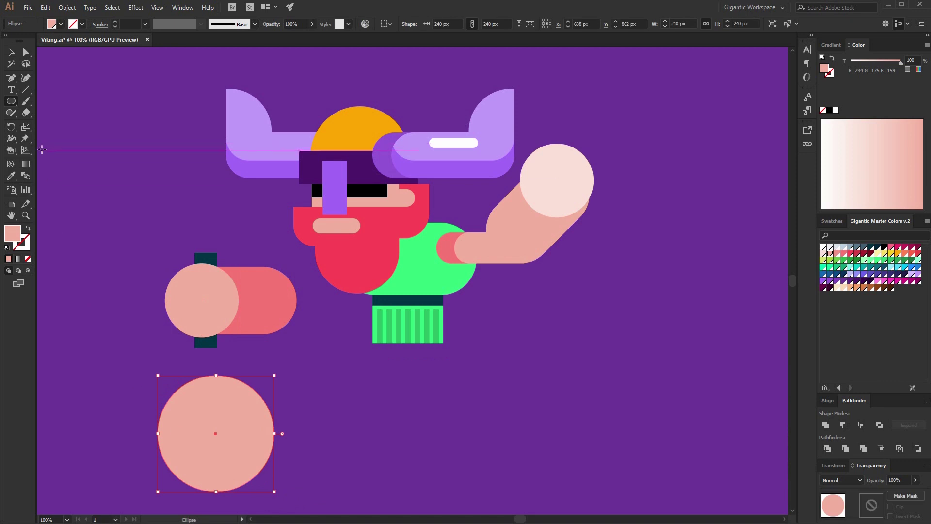
{"action": "left_click", "coordinate": [11, 52]}
{"action": "left_click_drag", "start_coordinate": [217, 442], "coordinate": [205, 304]}
{"action": "left_click_drag", "start_coordinate": [264, 244], "coordinate": [274, 233]}
{"action": "key", "text": "i"}
{"action": "left_click", "coordinate": [356, 160]}
{"action": "left_click", "coordinate": [10, 52]}
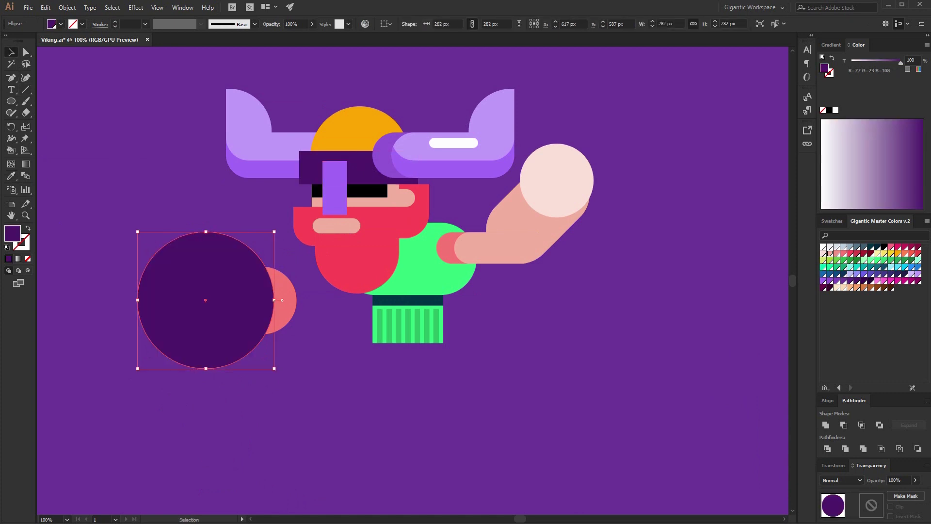
{"action": "key", "text": "ctrl+shift+["}
Create a concentric 342 px circle behind the dark shield circle as its rim, filled with the horn's light purple.
{"action": "left_click_drag", "start_coordinate": [274, 232], "coordinate": [300, 234]}
{"action": "key", "text": "i"}
{"action": "left_click", "coordinate": [290, 148]}
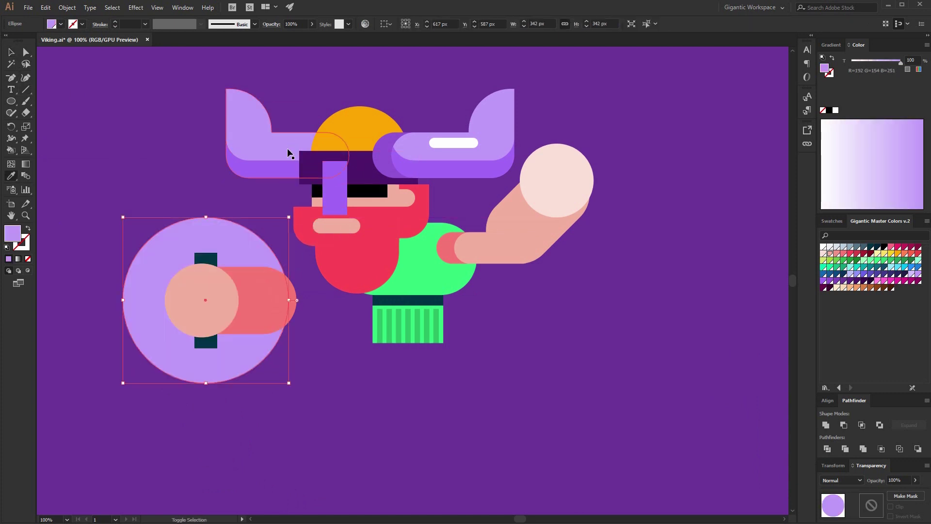
{"action": "left_click", "coordinate": [15, 55]}
{"action": "left_click", "coordinate": [223, 193]}
Fill the shield strap with black, and move the shield with its arm onto the figure, partly behind the beard and body.
{"action": "left_click", "coordinate": [210, 262]}
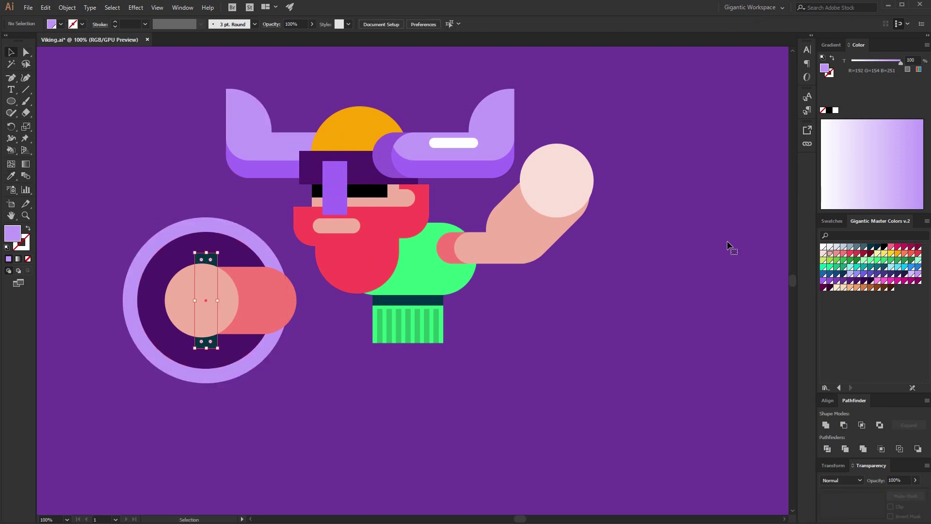
{"action": "left_click", "coordinate": [884, 247]}
{"action": "left_click", "coordinate": [464, 420]}
{"action": "left_click_drag", "start_coordinate": [170, 279], "coordinate": [170, 279]}
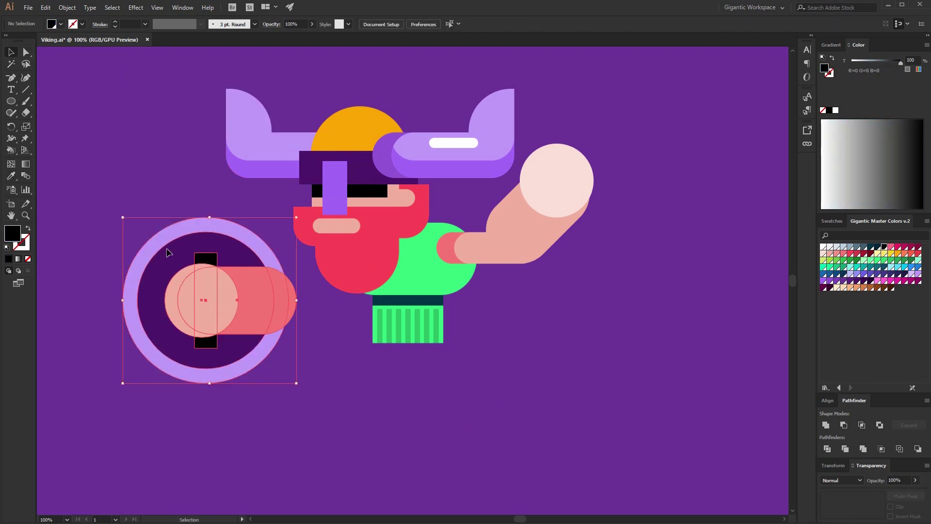
{"action": "left_click_drag", "start_coordinate": [239, 334], "coordinate": [346, 316]}
{"action": "left_click", "coordinate": [283, 472]}
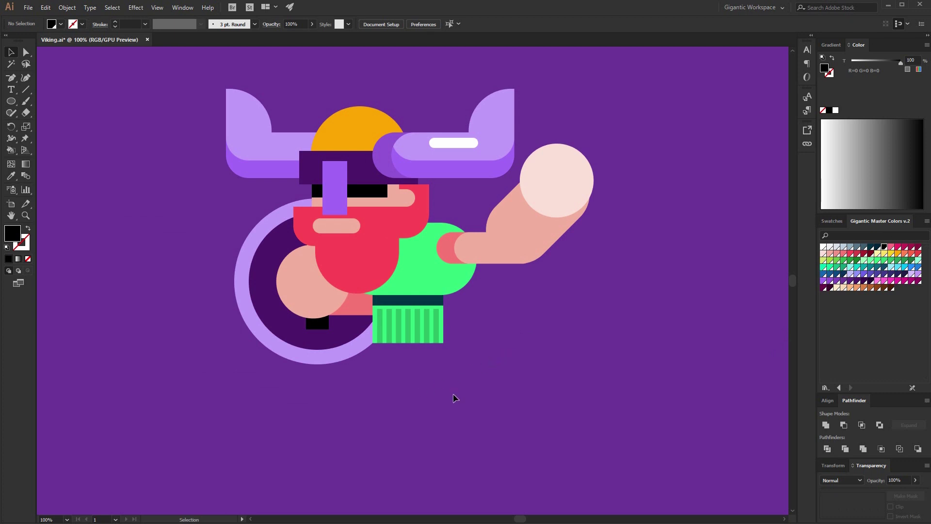
Draw a lower-leg rectangle of 96 × 130 px below the raised arm, filled with R=244 G=175 B=159.
{"action": "key", "text": "m"}
{"action": "left_click_drag", "start_coordinate": [625, 295], "coordinate": [670, 375]}
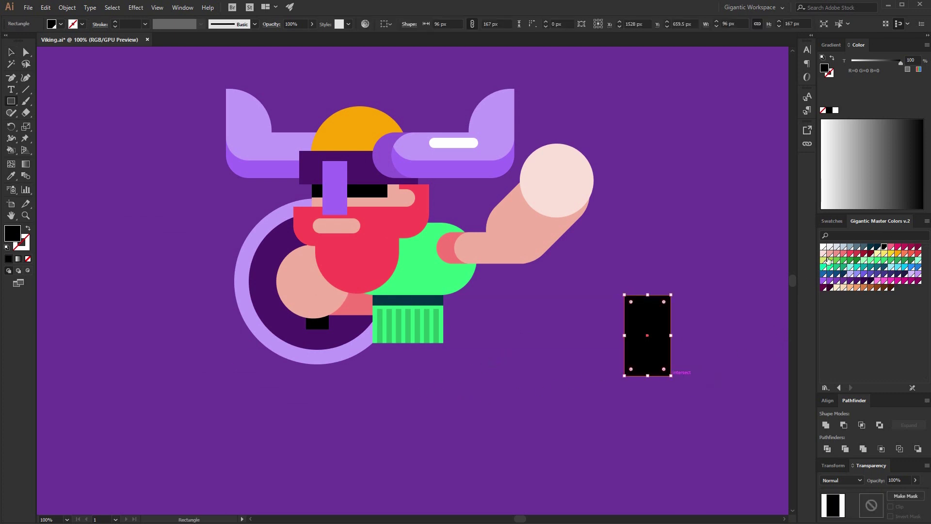
{"action": "left_click", "coordinate": [829, 254]}
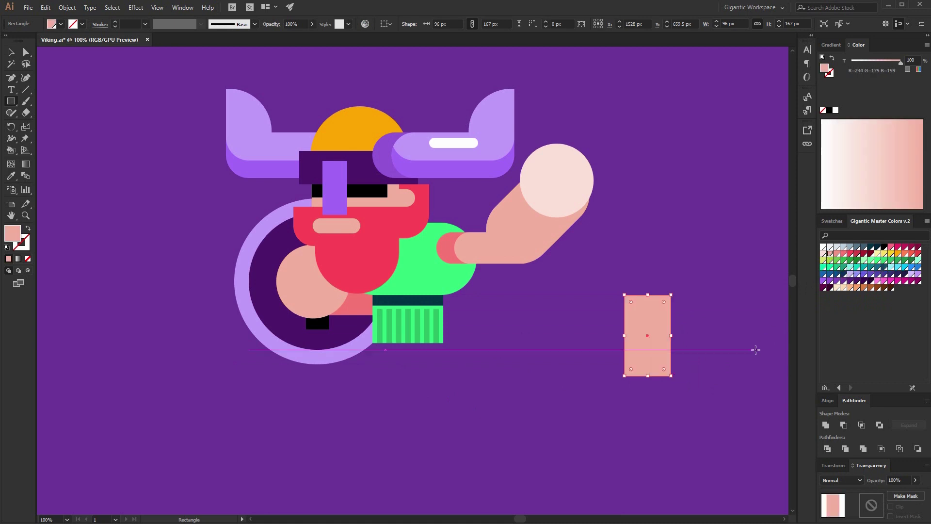
{"action": "key", "text": "v"}
{"action": "left_click_drag", "start_coordinate": [650, 295], "coordinate": [650, 312]}
{"action": "left_click_drag", "start_coordinate": [647, 353], "coordinate": [623, 334]}
{"action": "key", "text": "ctrl+plus"}
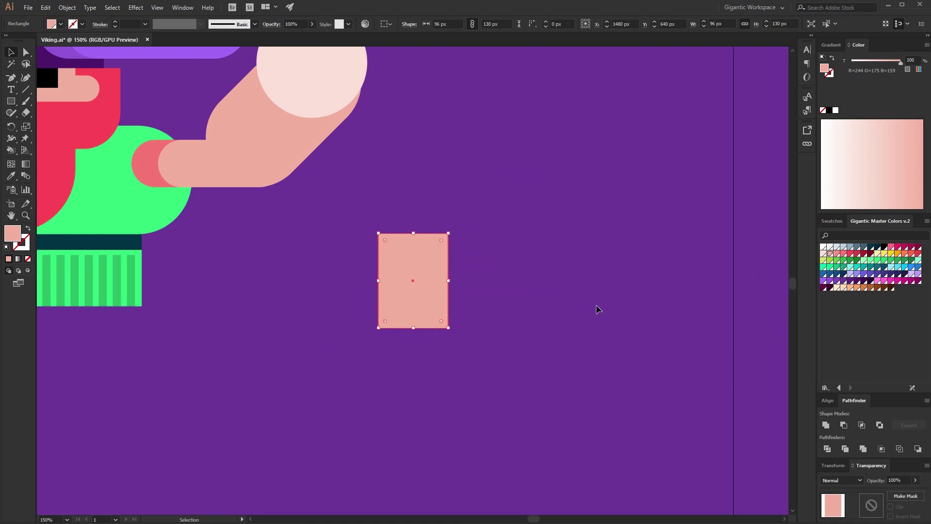
Draw a 91 × 49 px foot at the leg's lower right, fully round its upper-right corner, and nudge it left over the leg.
{"action": "key", "text": "m"}
{"action": "left_click_drag", "start_coordinate": [420, 292], "coordinate": [486, 328]}
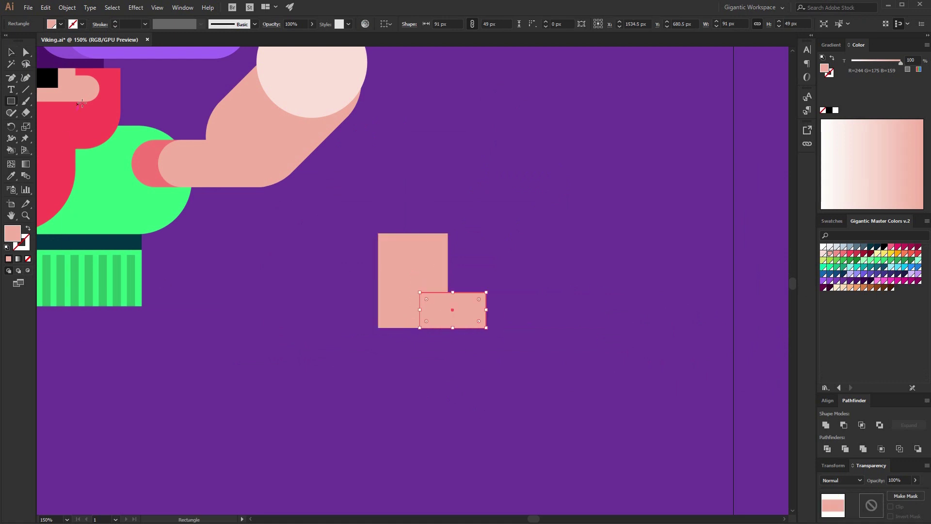
{"action": "left_click", "coordinate": [25, 54]}
{"action": "left_click_drag", "start_coordinate": [472, 297], "coordinate": [475, 326]}
{"action": "left_click", "coordinate": [9, 51]}
{"action": "left_click", "coordinate": [569, 186]}
{"action": "key", "text": "Left"}
{"action": "key", "text": "Left"}
{"action": "key", "text": "Left"}
{"action": "key", "text": "Left"}
{"action": "key", "text": "Left"}
{"action": "key", "text": "Left"}
{"action": "key", "text": "Left"}
{"action": "key", "text": "Left"}
{"action": "key", "text": "Left"}
{"action": "key", "text": "Left"}
{"action": "key", "text": "Left"}
{"action": "key", "text": "Left"}
{"action": "key", "text": "Left"}
{"action": "key", "text": "Left"}
{"action": "key", "text": "Left"}
{"action": "key", "text": "Left"}
{"action": "key", "text": "Left"}
{"action": "left_click", "coordinate": [491, 343]}
Add a 152 × 14 px sandal sole directly under the leg and foot, filled with black.
{"action": "key", "text": "m"}
{"action": "left_click_drag", "start_coordinate": [371, 328], "coordinate": [482, 338]}
{"action": "left_click", "coordinate": [884, 247]}
{"action": "key", "text": "v"}
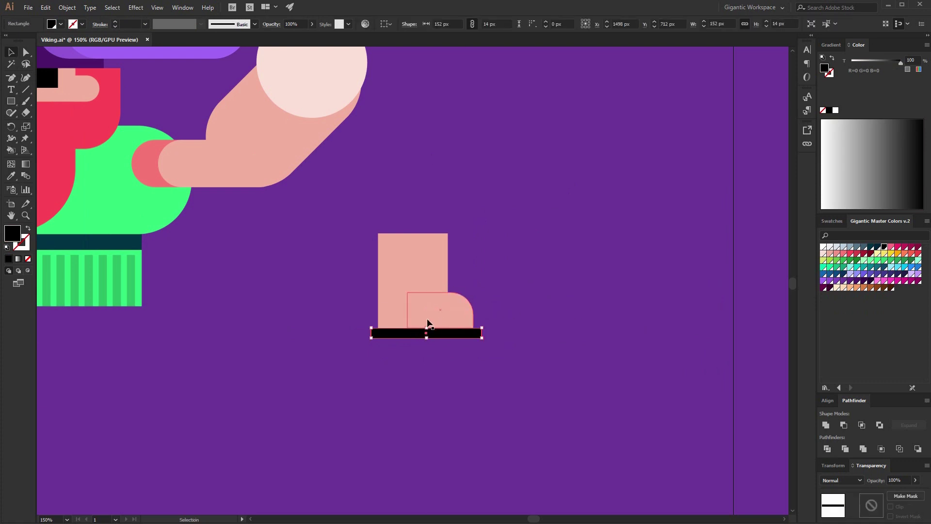
Copy the black sole to form a horizontal ankle strap and a short vertical strap connecting it to the sole.
{"action": "key", "text": "a"}
{"action": "key", "text": "v"}
{"action": "left_click_drag", "start_coordinate": [470, 335], "coordinate": [383, 371]}
{"action": "key", "text": "ctrl+equal"}
{"action": "key", "text": "ctrl+equal"}
{"action": "key", "text": "ctrl+c"}
{"action": "key", "text": "ctrl+f"}
{"action": "left_click_drag", "start_coordinate": [386, 230], "coordinate": [473, 129]}
{"action": "left_click", "coordinate": [601, 221]}
Draw a 54 × 98 px shin piece above the ankle strap, fill it with R=255 G=126 B=80, and round its upper-left corner.
{"action": "key", "text": "m"}
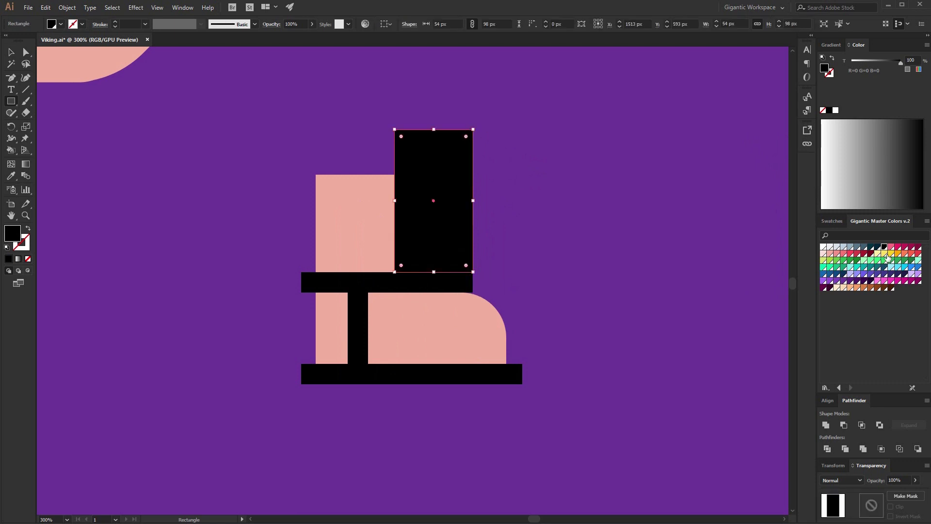
{"action": "left_click", "coordinate": [897, 253]}
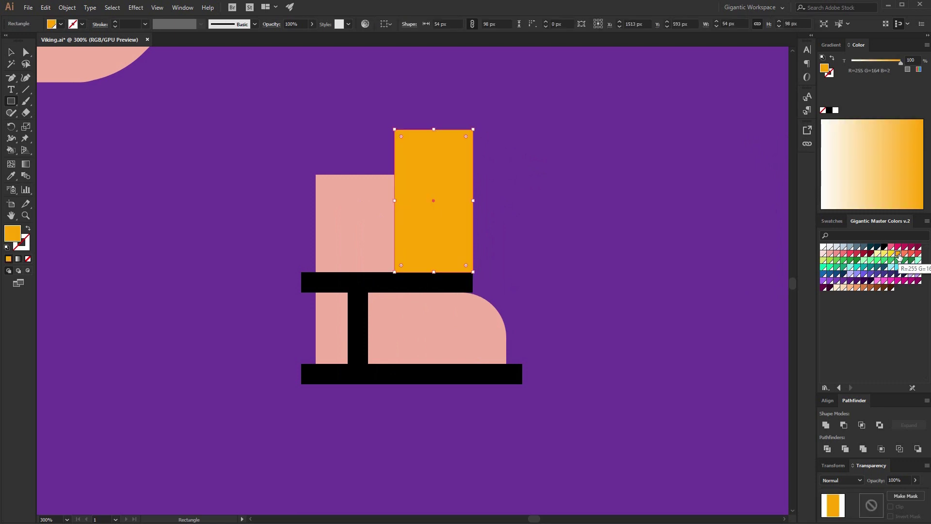
{"action": "left_click", "coordinate": [905, 253]}
{"action": "key", "text": "a"}
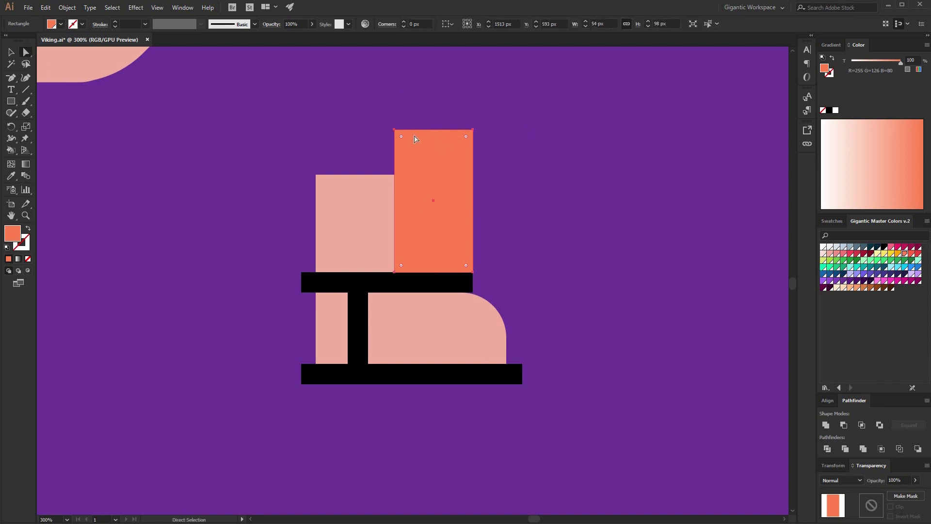
{"action": "left_click_drag", "start_coordinate": [396, 131], "coordinate": [728, 272]}
{"action": "key", "text": "v"}
{"action": "left_click", "coordinate": [161, 229]}
Make a 149 px long, about 63 px wide skin-coloured thigh, rotate it 45°, join it to the lower leg, and send it behind the shin piece.
{"action": "key", "text": "m"}
{"action": "left_click", "coordinate": [830, 253]}
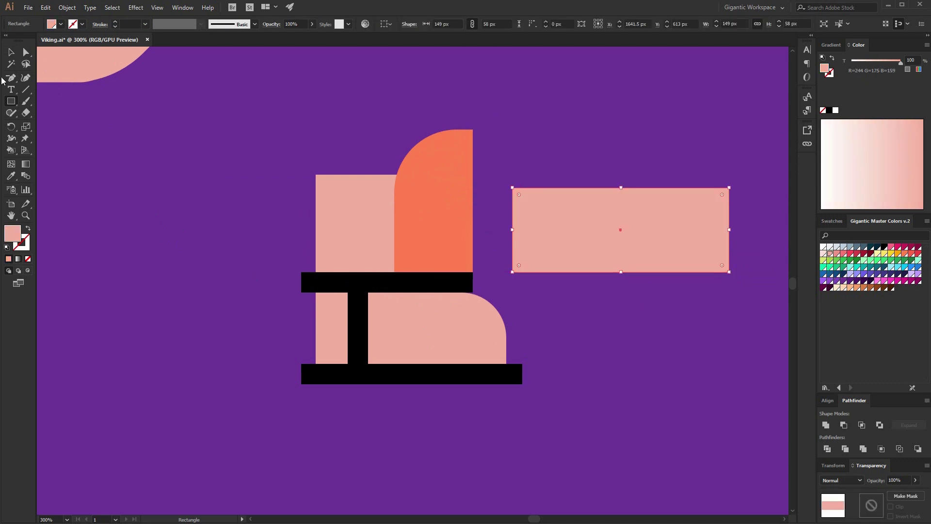
{"action": "key", "text": "v"}
{"action": "left_click_drag", "start_coordinate": [738, 188], "coordinate": [732, 280]}
{"action": "left_click_drag", "start_coordinate": [708, 270], "coordinate": [413, 177]}
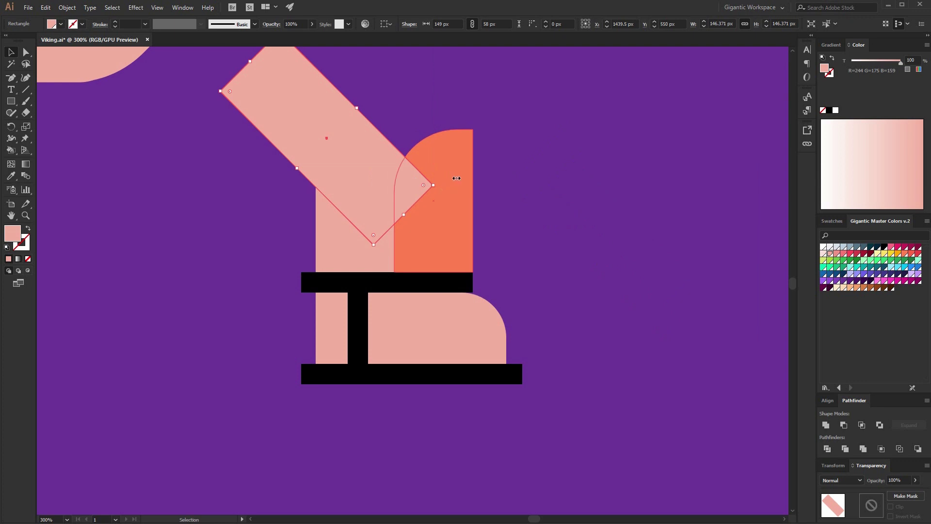
{"action": "left_click_drag", "start_coordinate": [358, 107], "coordinate": [360, 110]}
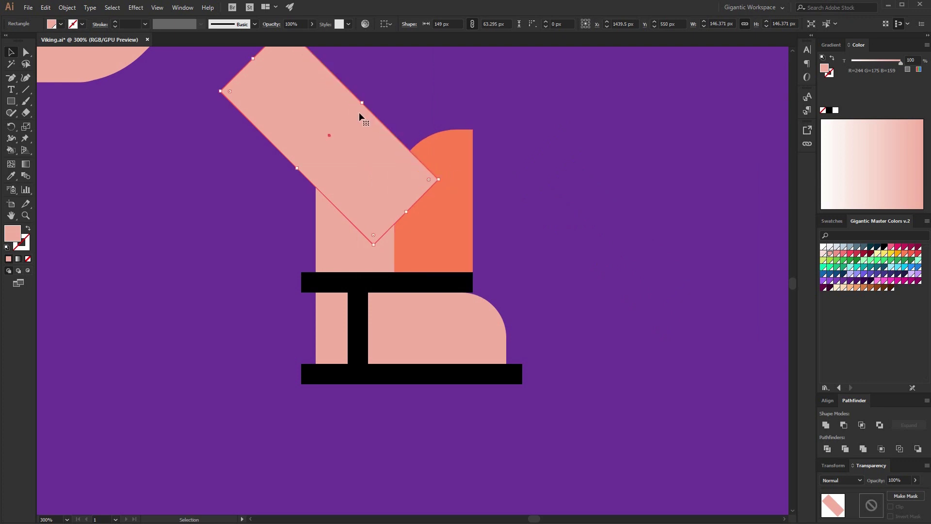
{"action": "key", "text": "ctrl+["}
{"action": "left_click", "coordinate": [577, 221]}
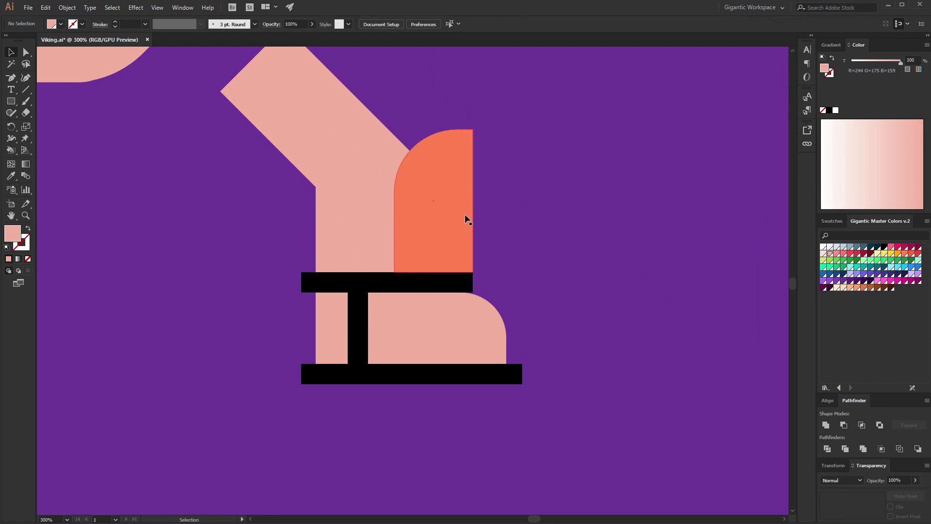
Fill the shin piece with the orange sampled from the helmet dome.
{"action": "key", "text": "ctrl+1"}
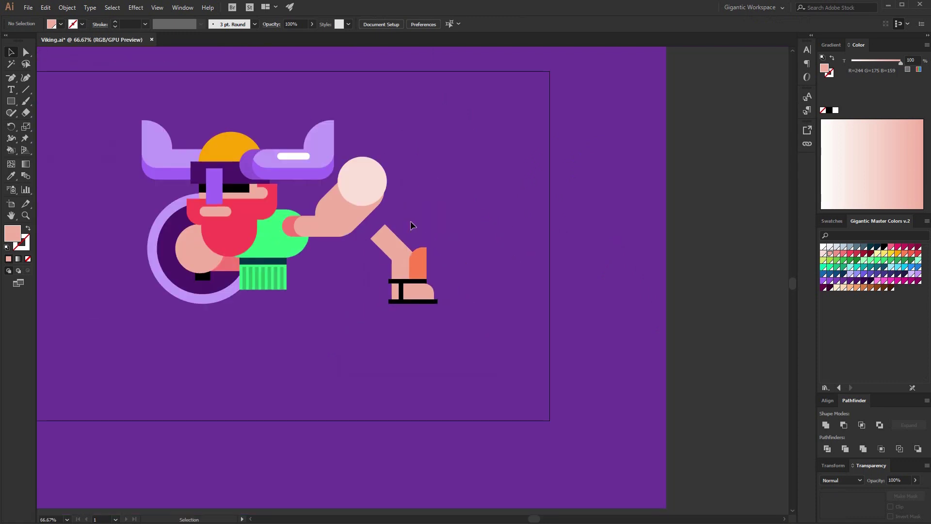
{"action": "left_click", "coordinate": [419, 256]}
{"action": "key", "text": "i"}
{"action": "left_click", "coordinate": [242, 164]}
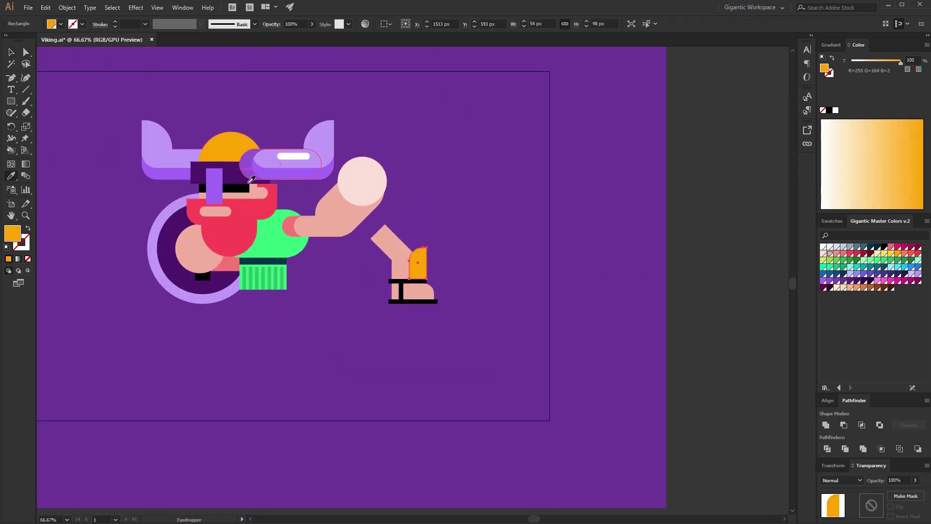
{"action": "left_click", "coordinate": [16, 52]}
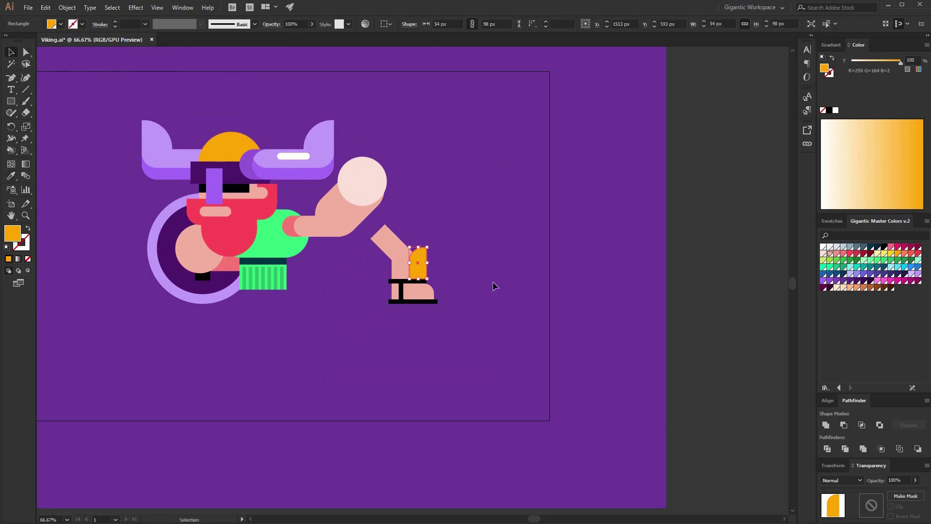
Enlarge the whole leg to about 236 × 279 px and position it behind the right side of the green skirt.
{"action": "left_click", "coordinate": [389, 246]}
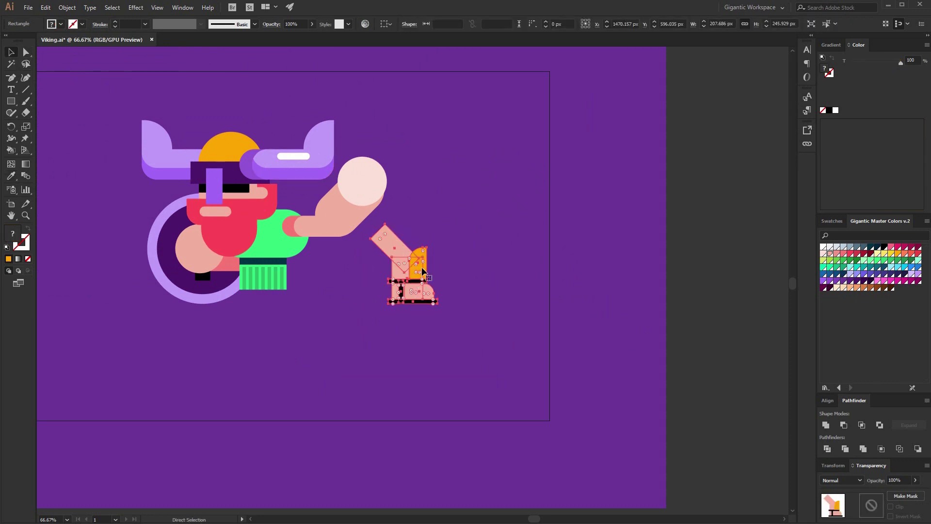
{"action": "left_click_drag", "start_coordinate": [437, 224], "coordinate": [447, 213]}
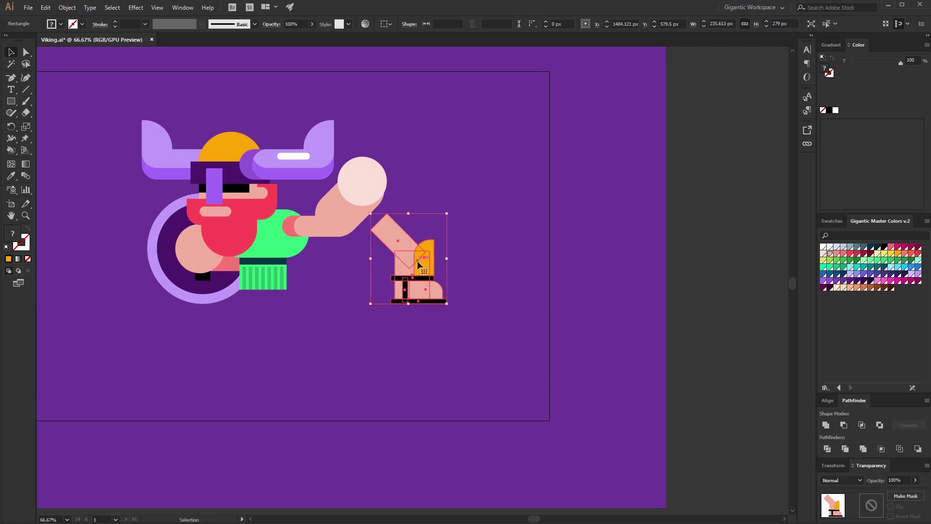
{"action": "left_click_drag", "start_coordinate": [417, 264], "coordinate": [304, 298]}
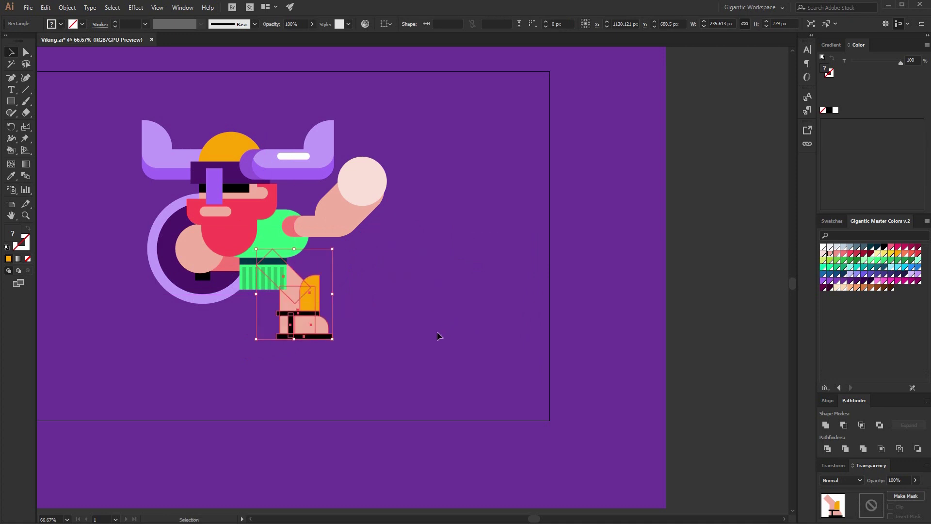
{"action": "left_click", "coordinate": [497, 355]}
{"action": "left_click_drag", "start_coordinate": [353, 339], "coordinate": [296, 291]}
{"action": "key", "text": "Left"}
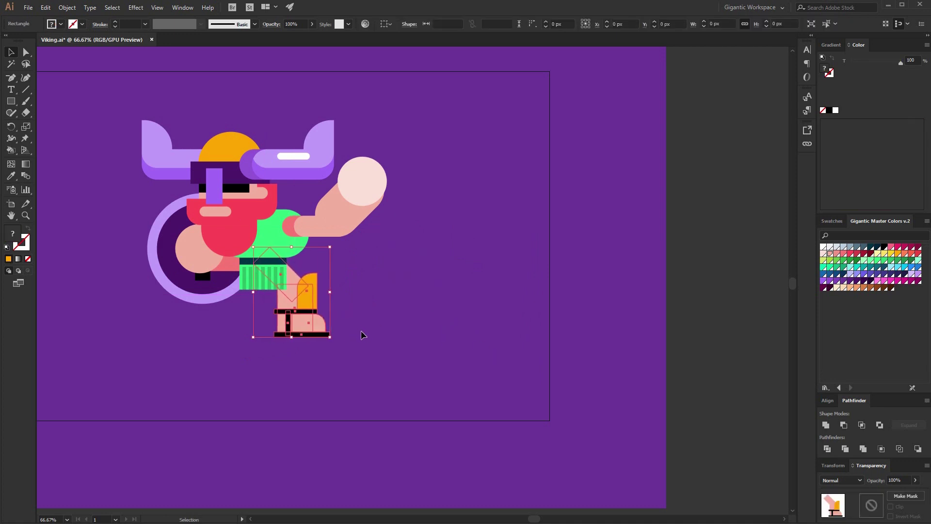
{"action": "left_click", "coordinate": [374, 353]}
{"action": "left_click_drag", "start_coordinate": [341, 339], "coordinate": [283, 294]}
{"action": "key", "text": "Right"}
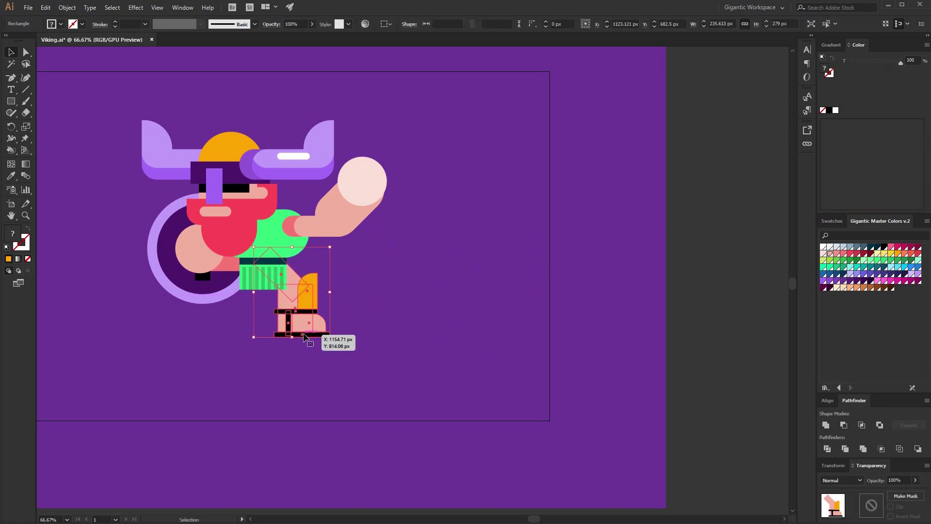
Reflect a copy of the leg across the vertical axis and place it under the left side of the skirt.
{"action": "right_click", "coordinate": [307, 311]}
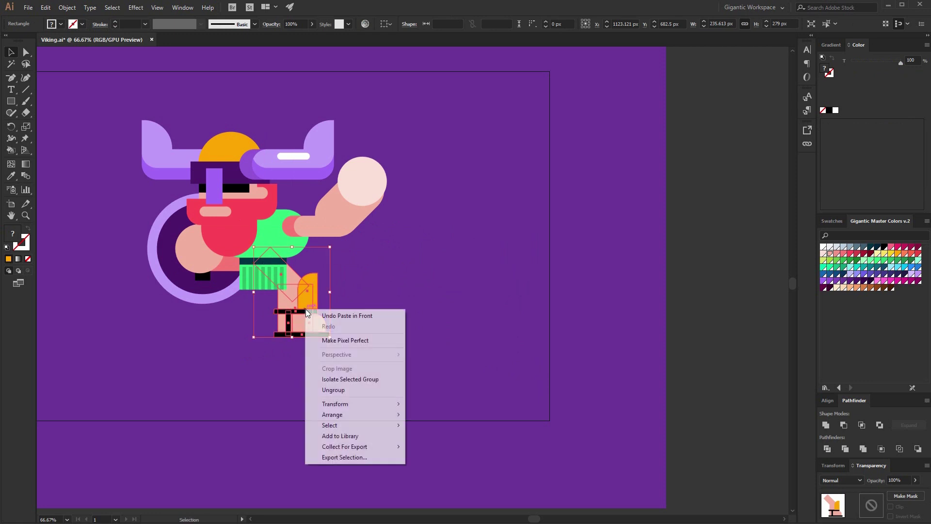
{"action": "mouse_move", "coordinate": [349, 404]}
{"action": "left_click", "coordinate": [467, 438]}
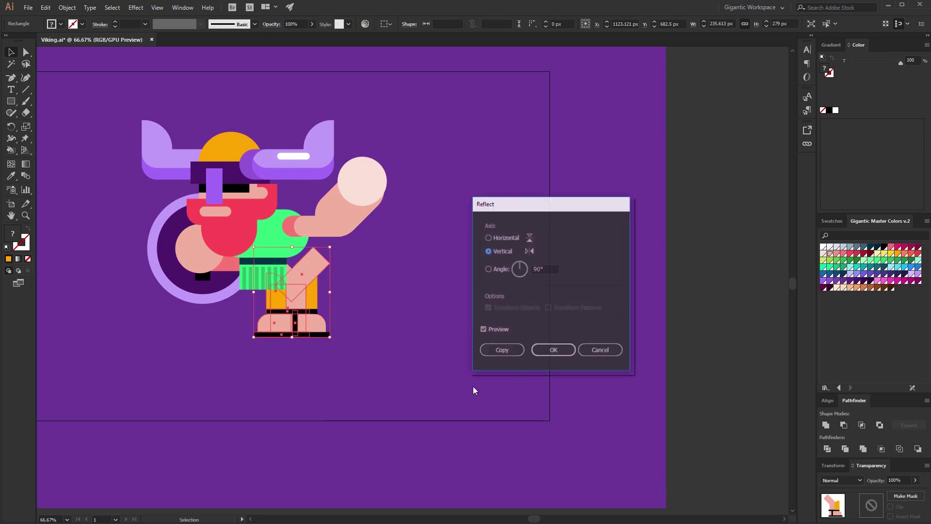
{"action": "left_click", "coordinate": [543, 350]}
{"action": "left_click_drag", "start_coordinate": [314, 278], "coordinate": [252, 279]}
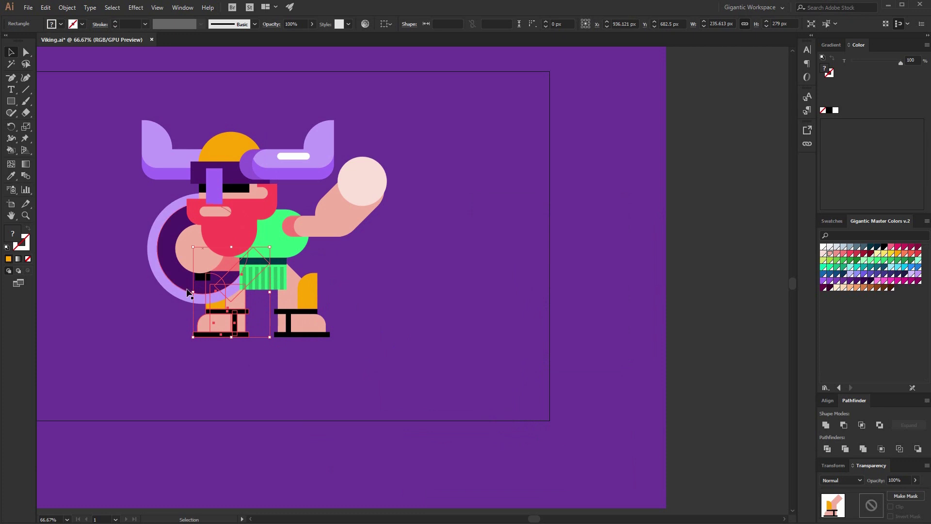
Send the shield arm group behind the left leg, and nudge that leg slightly right.
{"action": "left_click", "coordinate": [168, 276]}
{"action": "key", "text": "ctrl+shift+["}
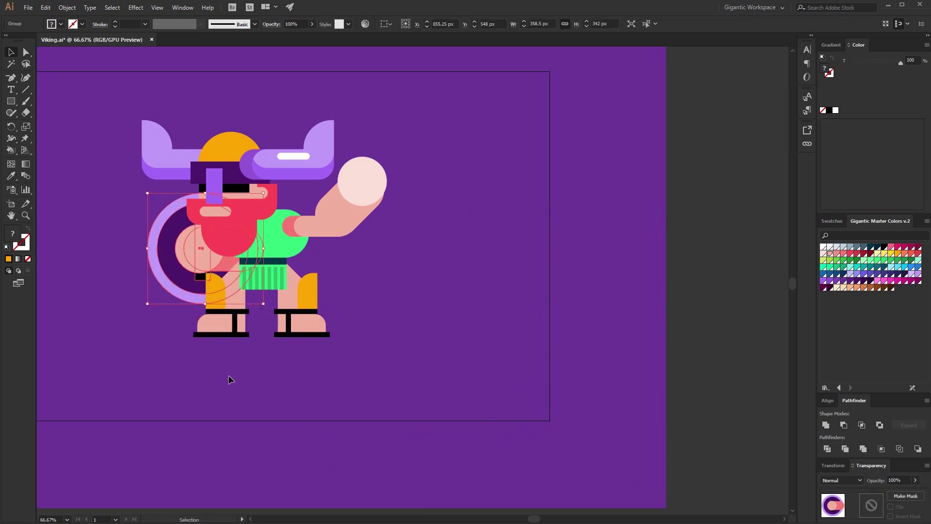
{"action": "left_click_drag", "start_coordinate": [227, 379], "coordinate": [224, 298]}
{"action": "key", "text": "Right"}
{"action": "key", "text": "Right"}
{"action": "key", "text": "Right"}
{"action": "key", "text": "Right"}
Nudge both legs slightly down together under the skirt.
{"action": "left_click_drag", "start_coordinate": [315, 390], "coordinate": [225, 299]}
{"action": "key", "text": "Down"}
{"action": "key", "text": "Down"}
{"action": "key", "text": "Down"}
{"action": "key", "text": "Down"}
{"action": "key", "text": "Down"}
{"action": "key", "text": "Down"}
{"action": "key", "text": "Down"}
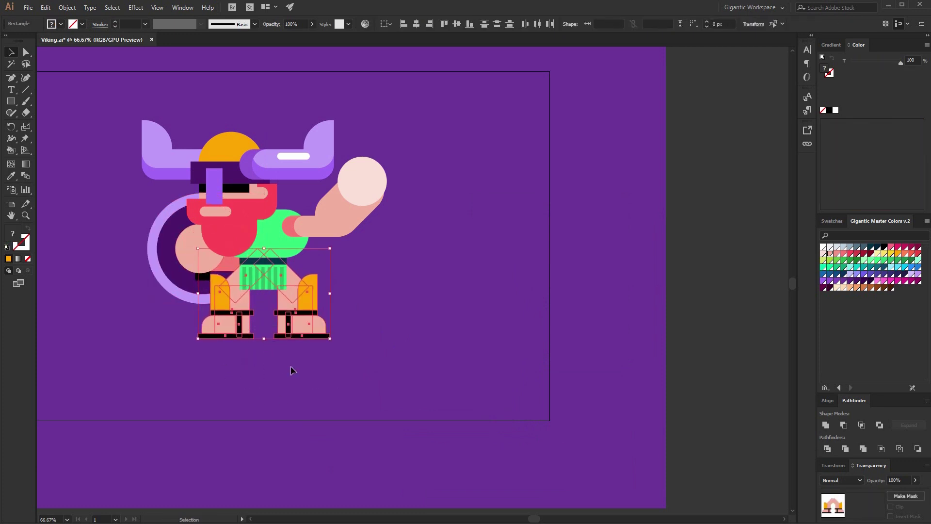
Scale the whole Viking down proportionally to about 432 × 386 px.
{"action": "left_click", "coordinate": [382, 365]}
{"action": "scroll", "coordinate": [382, 365], "scroll_direction": "up", "scroll_amount": 1}
{"action": "left_click_drag", "start_coordinate": [462, 116], "coordinate": [334, 202]}
{"action": "key", "text": "ctrl+plus"}
{"action": "key", "text": "ctrl+plus"}
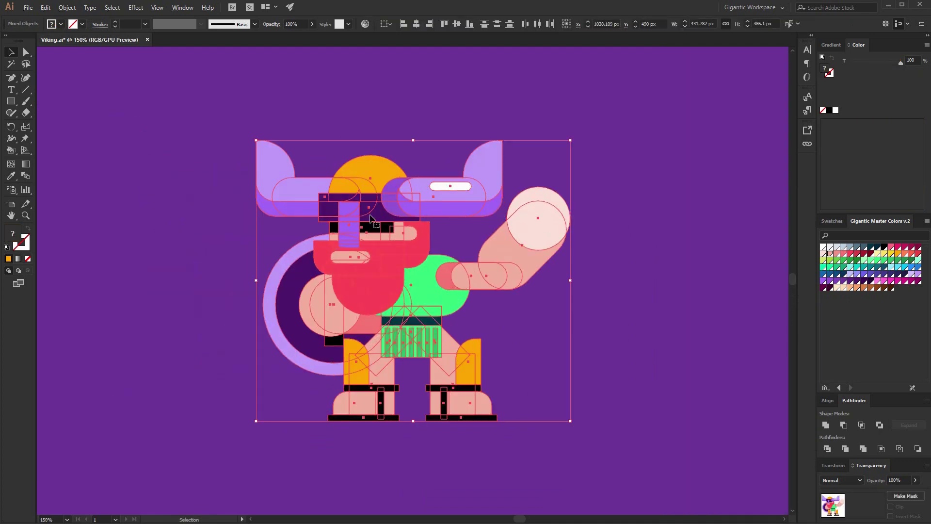
{"action": "key", "text": "ctrl+minus"}
{"action": "left_click_drag", "start_coordinate": [399, 235], "coordinate": [332, 239]}
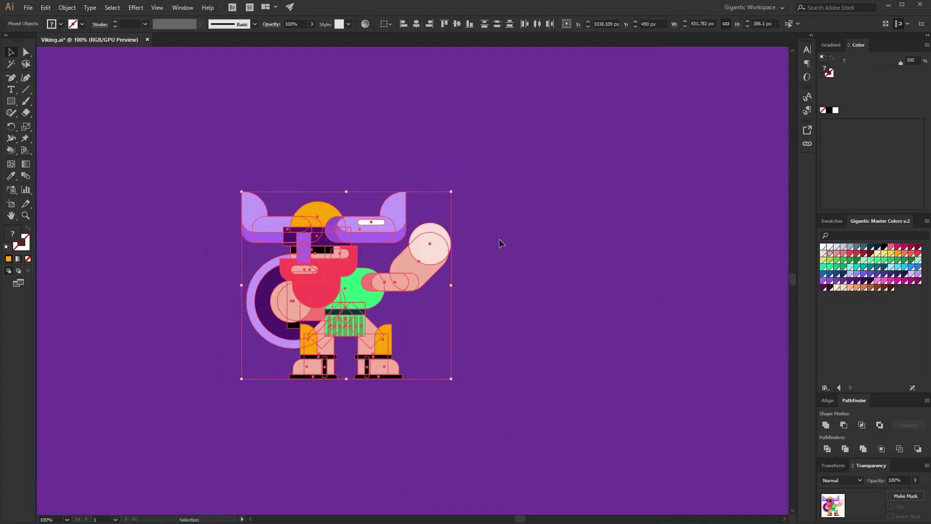
{"action": "left_click", "coordinate": [528, 240]}
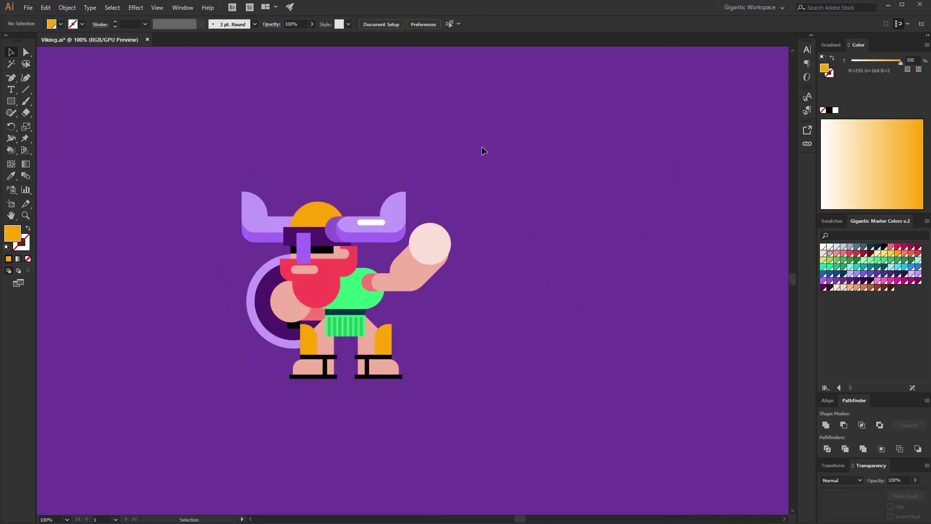
Draw a black axe handle 18 × 496 px beside the Viking, with a 61 × 87 px black block over its top end.
{"action": "left_click_drag", "start_coordinate": [563, 123], "coordinate": [571, 362]}
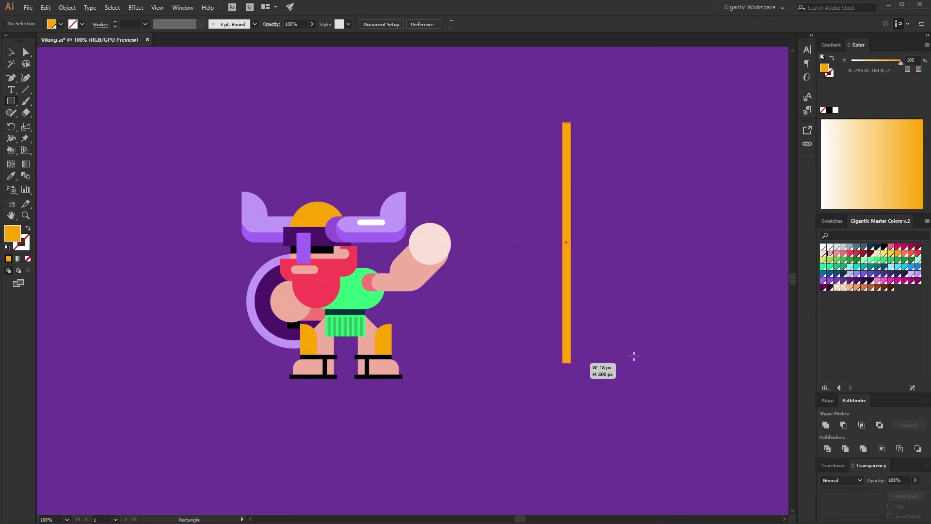
{"action": "left_click", "coordinate": [885, 248]}
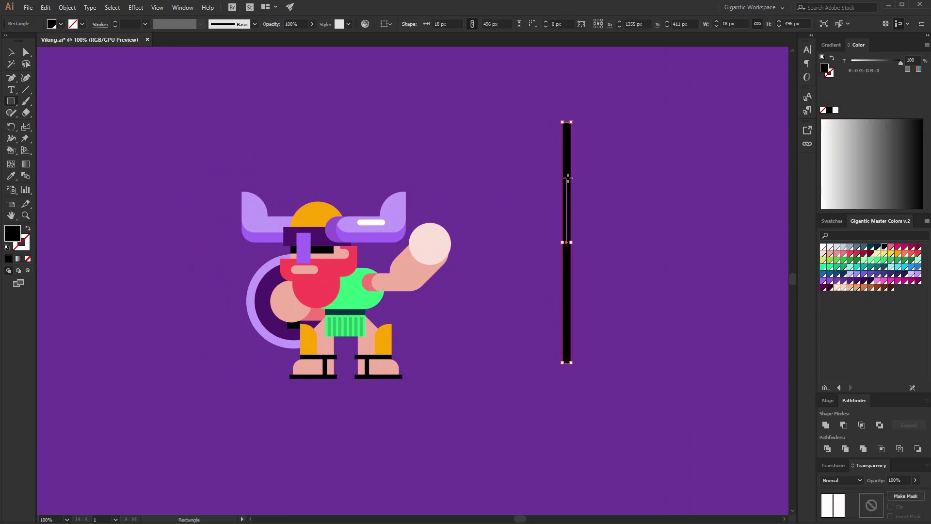
{"action": "left_click_drag", "start_coordinate": [551, 121], "coordinate": [580, 164]}
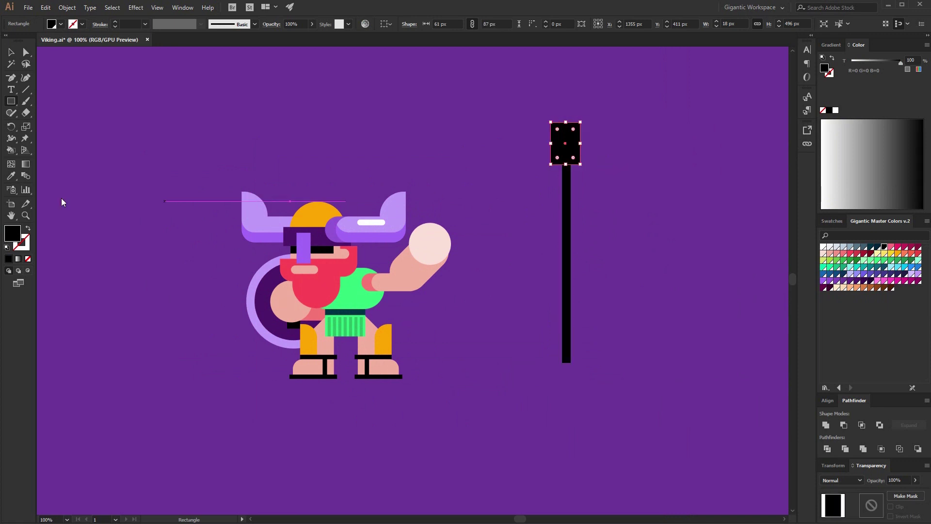
Align the black block and the axe handle on their horizontal centres.
{"action": "left_click", "coordinate": [10, 53]}
{"action": "left_click_drag", "start_coordinate": [613, 137], "coordinate": [542, 190]}
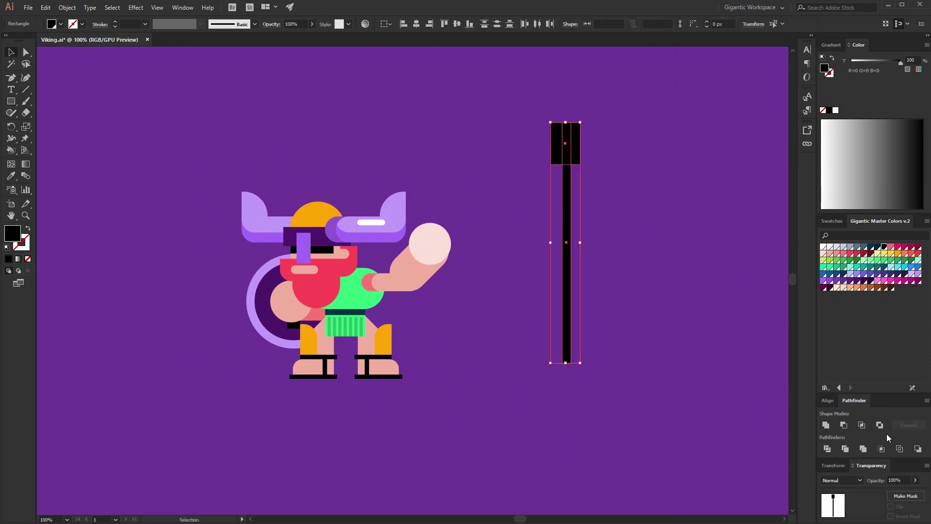
{"action": "left_click", "coordinate": [827, 402]}
{"action": "left_click", "coordinate": [844, 423]}
{"action": "left_click", "coordinate": [449, 367]}
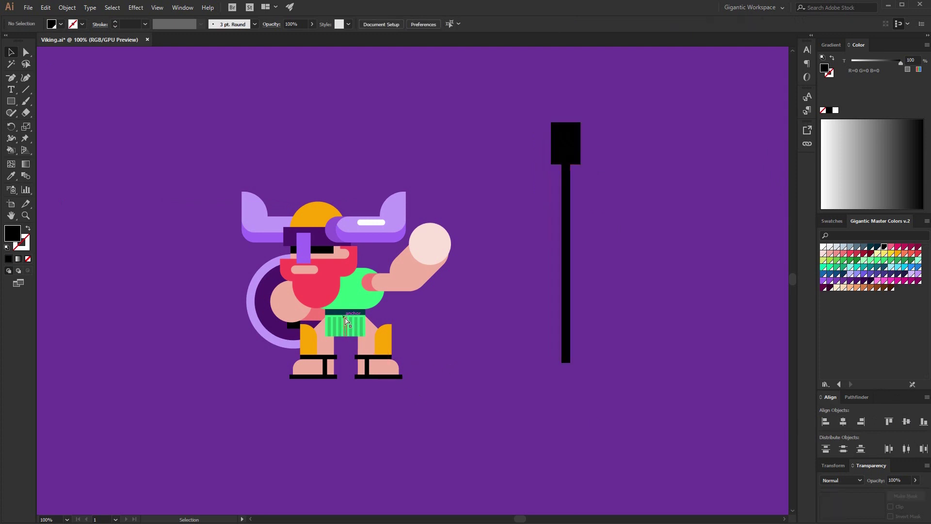
Recolour the dark belt above the green skirt black.
{"action": "key", "text": "ctrl+plus"}
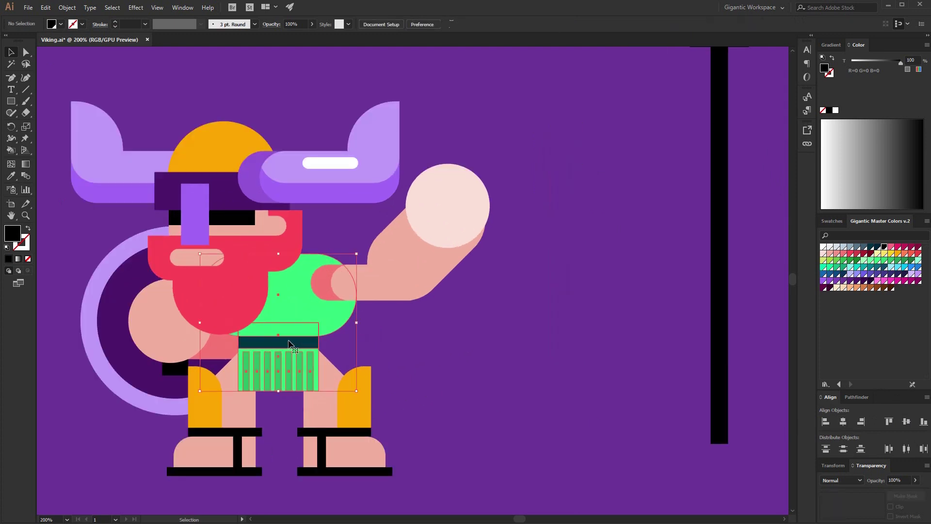
{"action": "double_click", "coordinate": [298, 345]}
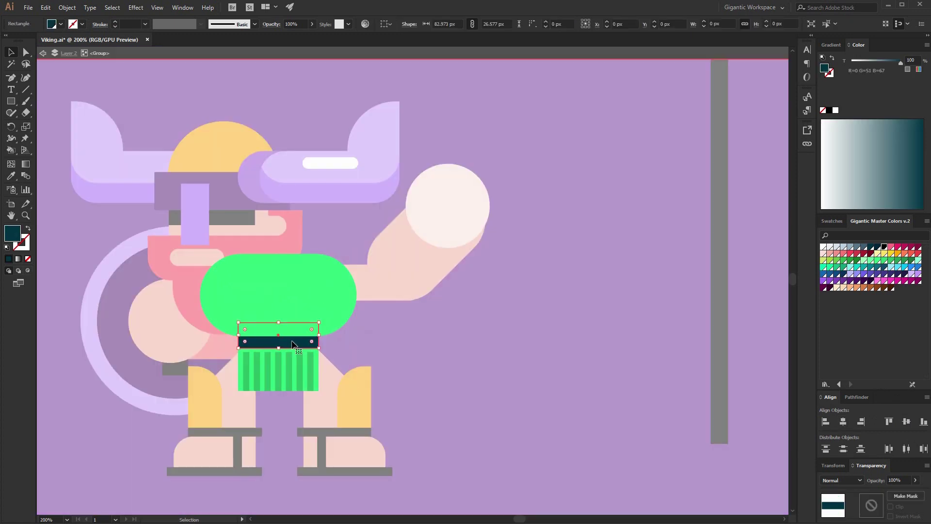
{"action": "left_click", "coordinate": [884, 247]}
{"action": "double_click", "coordinate": [424, 402]}
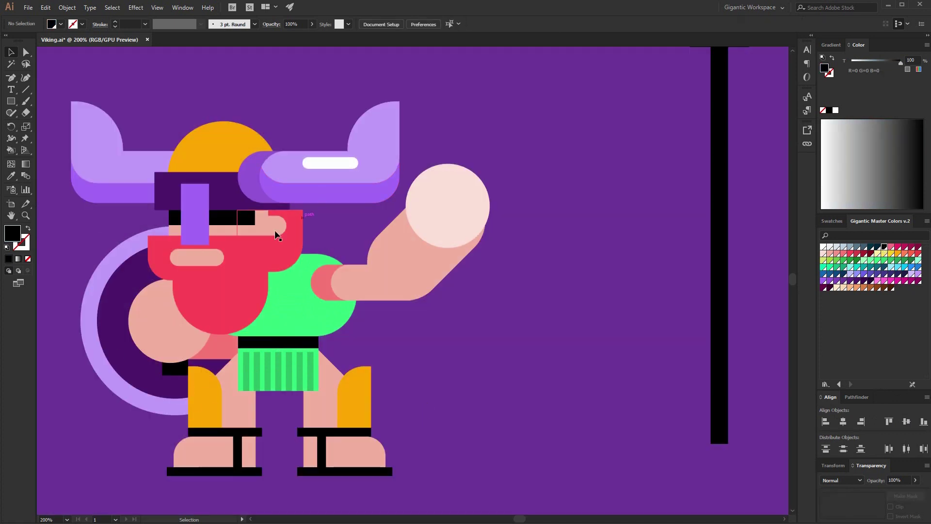
Draw a 104 × 62 px crossbar over the axe block, sample the horns' light purple, and send it behind the block.
{"action": "key", "text": "ctrl+minus"}
{"action": "key", "text": "ctrl+minus"}
{"action": "key", "text": "ctrl+plus"}
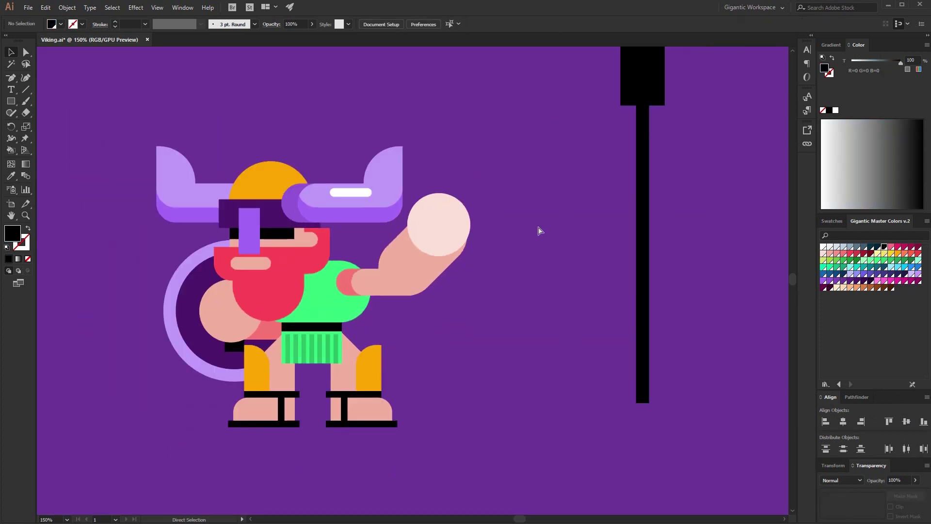
{"action": "scroll", "coordinate": [635, 194], "scroll_direction": "up", "scroll_amount": 3}
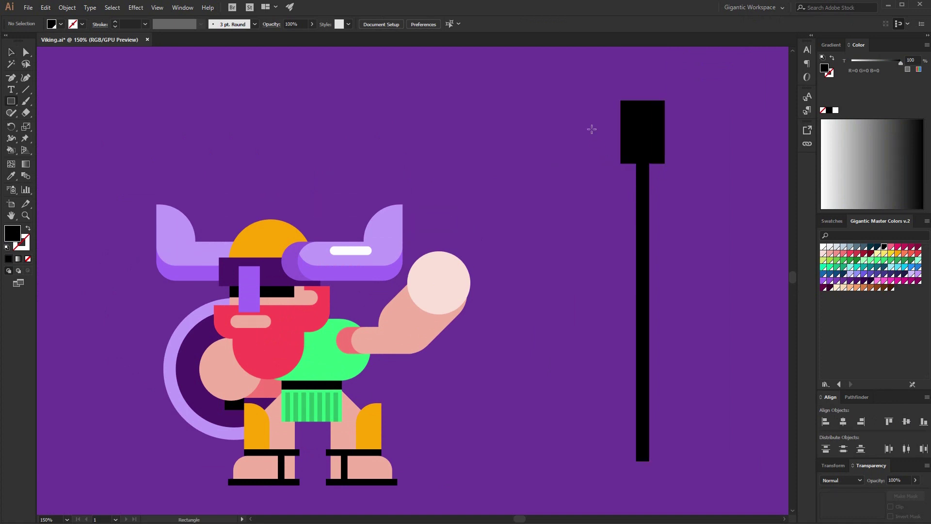
{"action": "left_click_drag", "start_coordinate": [606, 109], "coordinate": [683, 153]}
{"action": "key", "text": "i"}
{"action": "left_click", "coordinate": [383, 226]}
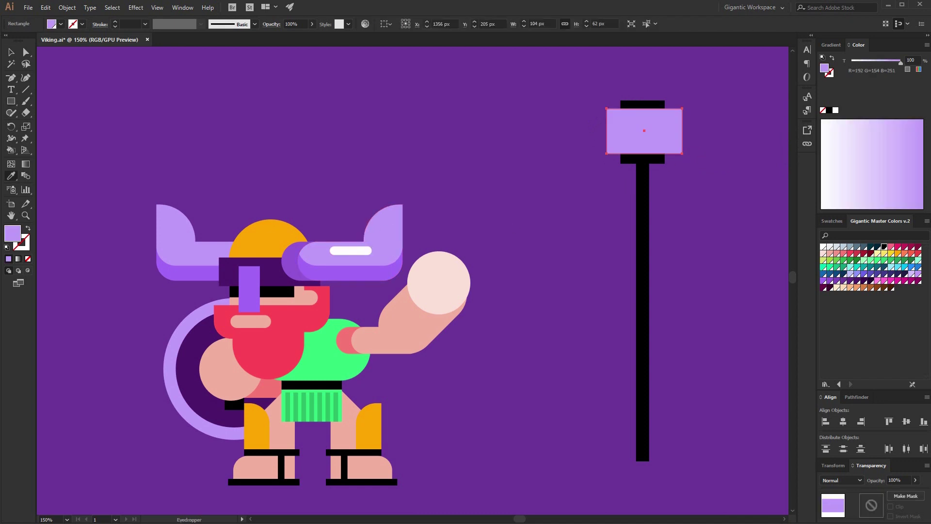
{"action": "left_click", "coordinate": [10, 52]}
{"action": "key", "text": "ctrl+bracketleft"}
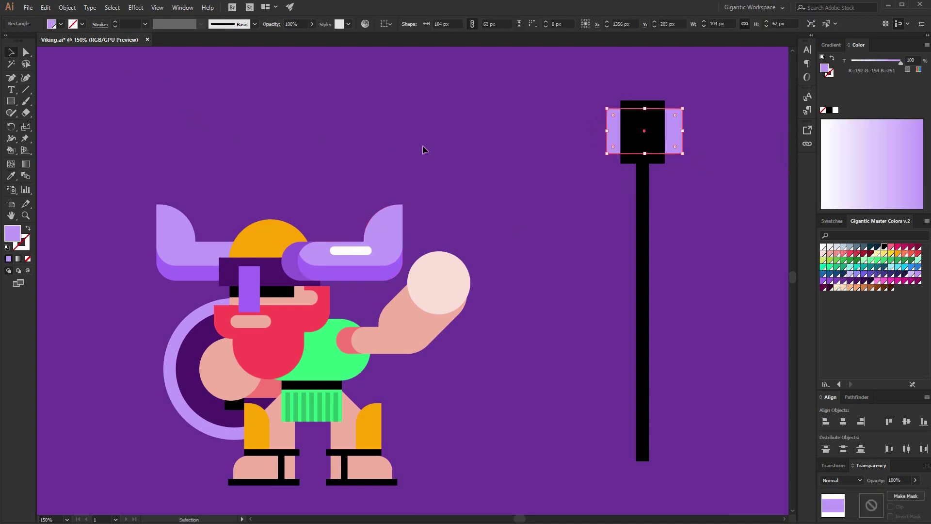
Draw a 135 px circle beside the axe head and a tall rectangle covering the circle's right half.
{"action": "key", "text": "l"}
{"action": "left_click_drag", "start_coordinate": [458, 135], "coordinate": [556, 232]}
{"action": "left_click_drag", "start_coordinate": [569, 107], "coordinate": [507, 250]}
Add a concentric 109 px copy of the circle, coloured pale lavender, and fill the outer circle white.
{"action": "key", "text": "v"}
{"action": "left_click", "coordinate": [331, 99]}
{"action": "left_click", "coordinate": [468, 196]}
{"action": "key", "text": "v"}
{"action": "mouse_move", "coordinate": [557, 135]}
{"action": "left_mouse_down"}
{"action": "mouse_move", "coordinate": [553, 148]}
{"action": "mouse_move", "coordinate": [547, 144]}
{"action": "left_mouse_up"}
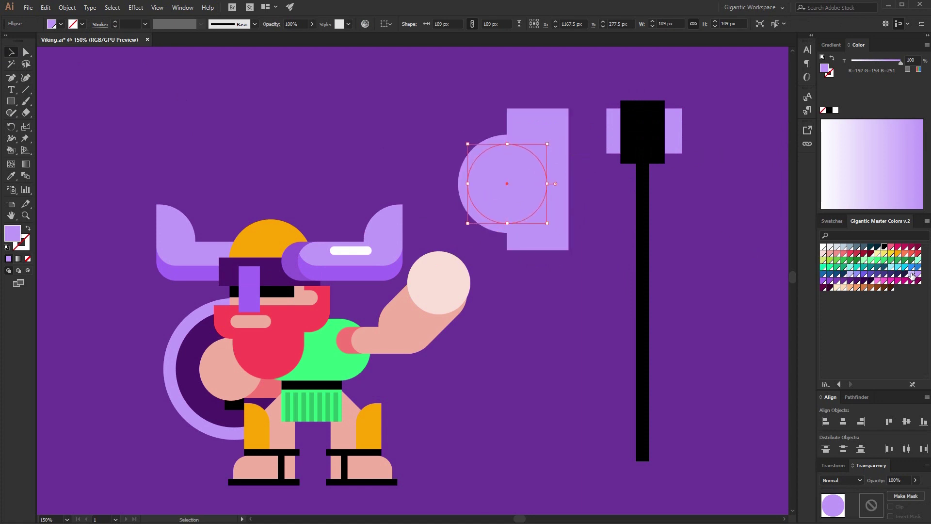
{"action": "left_click", "coordinate": [912, 274]}
{"action": "left_click", "coordinate": [486, 226]}
{"action": "left_click", "coordinate": [823, 247]}
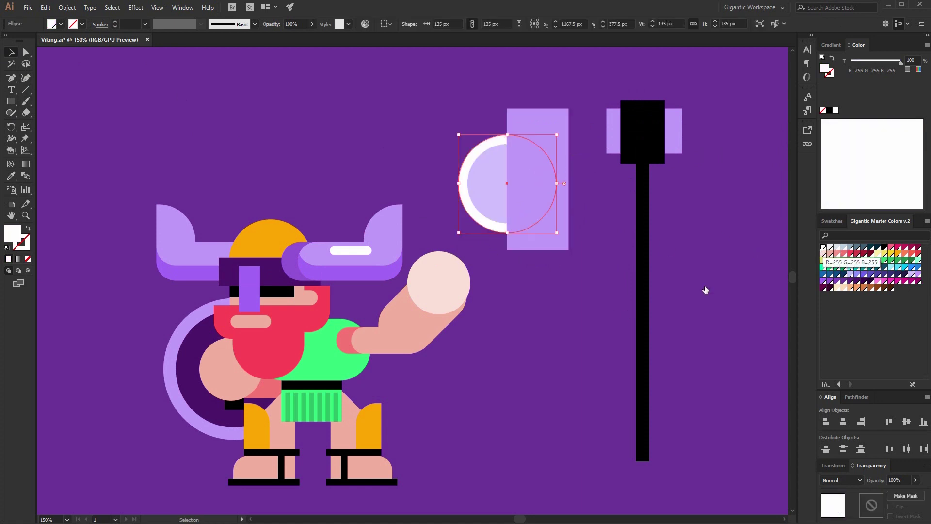
Divide the circles with the rectangle, ungroup the result, and delete the right-hand pieces to leave a half-circle blade.
{"action": "left_click", "coordinate": [498, 182], "text": "shift"}
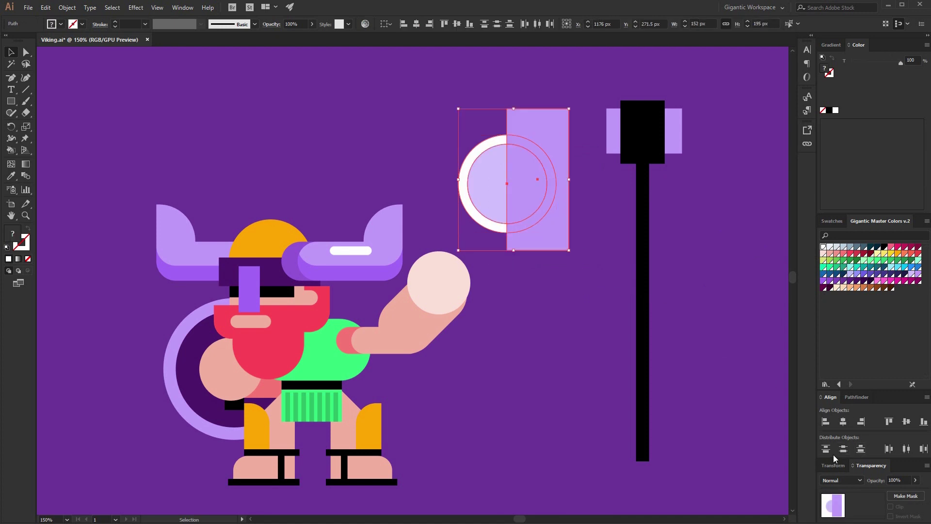
{"action": "left_click", "coordinate": [856, 397]}
{"action": "left_click", "coordinate": [827, 448]}
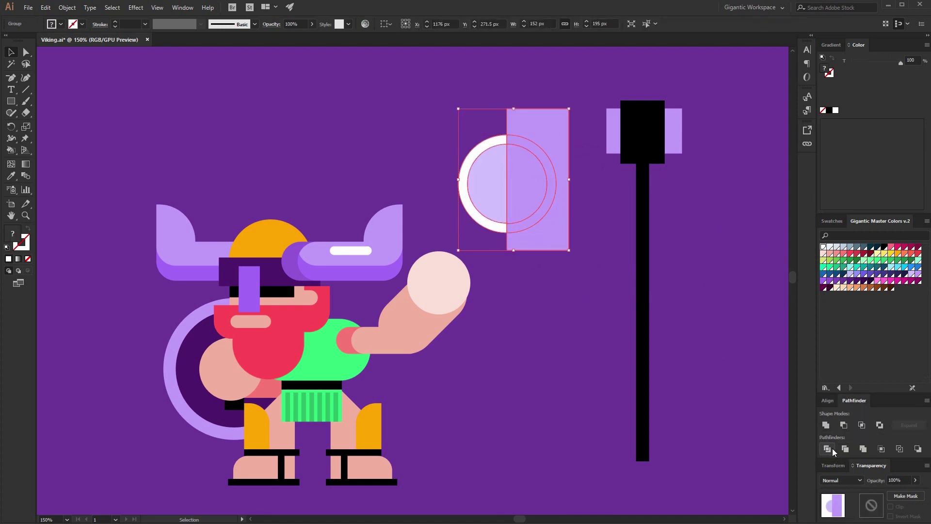
{"action": "right_click", "coordinate": [533, 190]}
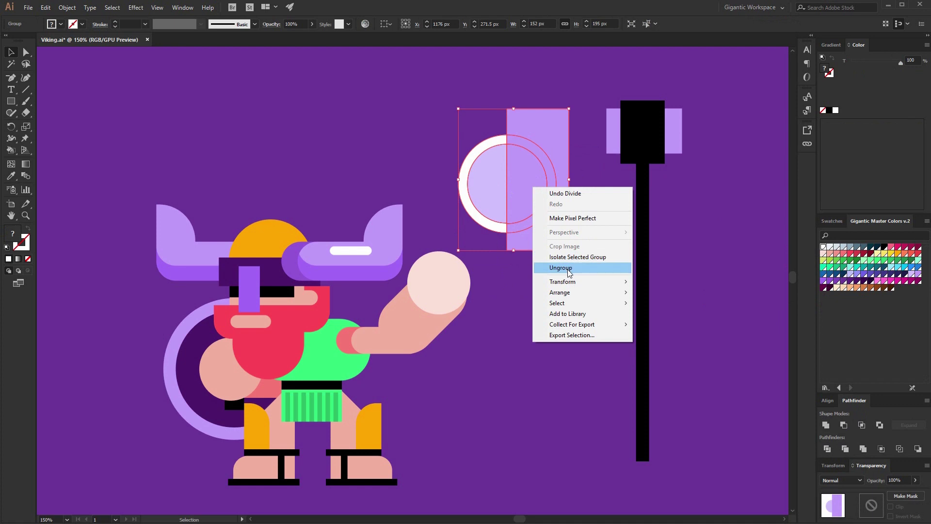
{"action": "left_click", "coordinate": [578, 266]}
{"action": "left_click", "coordinate": [519, 173]}
{"action": "key", "text": "Delete"}
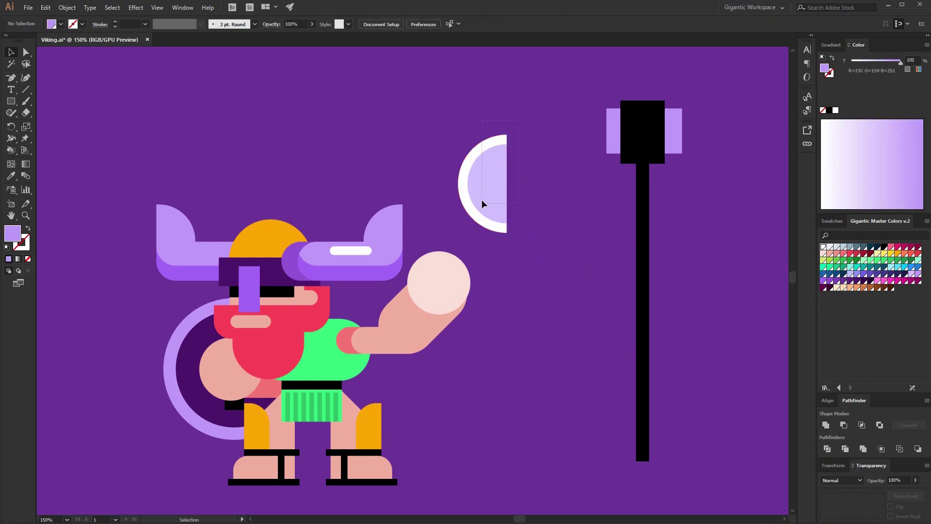
Enlarge the half-circle blade to about 81 × 163 px and attach it to the crossbar's left end.
{"action": "left_click_drag", "start_coordinate": [465, 229], "coordinate": [497, 255]}
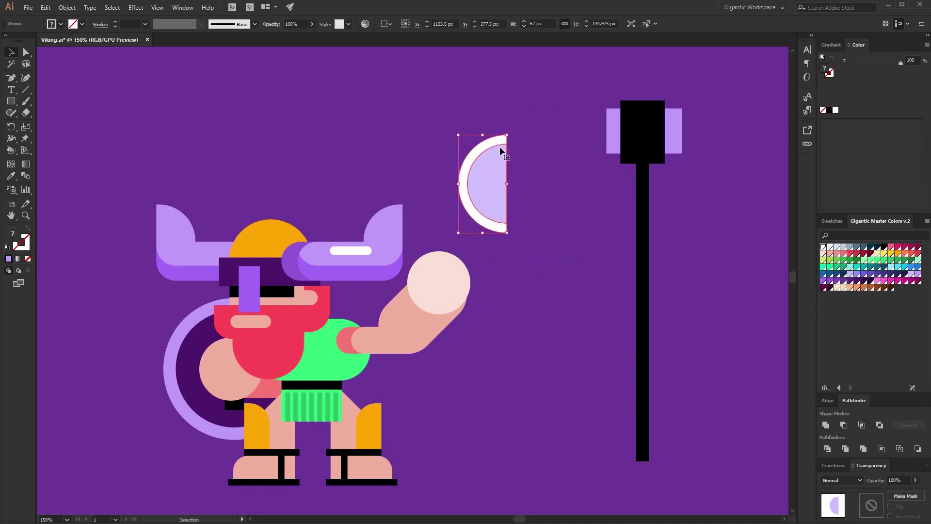
{"action": "left_click_drag", "start_coordinate": [507, 138], "coordinate": [512, 125]}
{"action": "left_click_drag", "start_coordinate": [502, 203], "coordinate": [598, 145]}
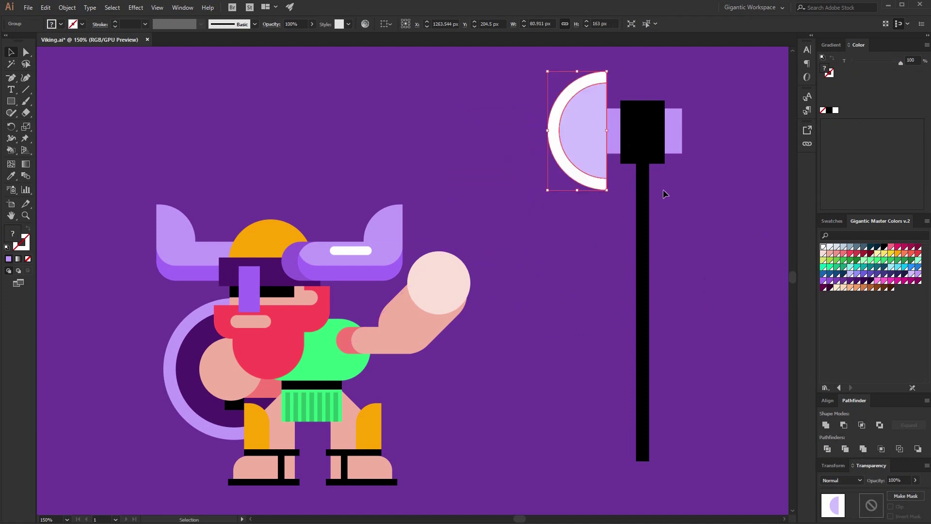
Place a mirrored copy of the blade on the crossbar's right end, and nudge the block and handle right to centre them.
{"action": "key", "text": "a"}
{"action": "key", "text": "v"}
{"action": "left_click_drag", "start_coordinate": [613, 69], "coordinate": [525, 235]}
{"action": "left_click", "coordinate": [526, 228]}
{"action": "left_click_drag", "start_coordinate": [565, 163], "coordinate": [700, 160]}
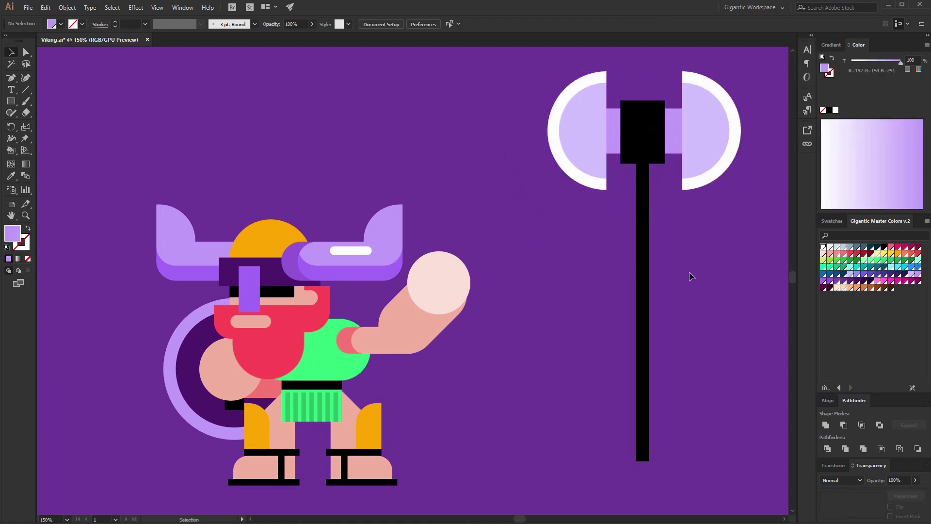
{"action": "key", "text": "Right"}
{"action": "key", "text": "Right"}
{"action": "key", "text": "Right"}
Add two small bands across the handle below the axe head, coloured with the helmet's orange.
{"action": "mouse_move", "coordinate": [642, 160]}
{"action": "left_mouse_down"}
{"action": "mouse_move", "coordinate": [658, 199]}
{"action": "mouse_move", "coordinate": [647, 213]}
{"action": "left_mouse_up"}
{"action": "left_click", "coordinate": [694, 234]}
{"action": "key", "text": "m"}
{"action": "key", "text": "i"}
{"action": "left_click", "coordinate": [270, 238]}
{"action": "left_click", "coordinate": [14, 56]}
{"action": "left_click", "coordinate": [702, 230]}
{"action": "left_click", "coordinate": [700, 249]}
Group the axe parts and move the axe so its handle crosses the raised hand.
{"action": "left_click_drag", "start_coordinate": [734, 73], "coordinate": [541, 399]}
{"action": "key", "text": "ctrl+g"}
{"action": "left_click_drag", "start_coordinate": [647, 323], "coordinate": [439, 367]}
Extend the axe handle's lower end to the soles of the feet, for a length of 533 px.
{"action": "left_click", "coordinate": [26, 52]}
{"action": "left_click_drag", "start_coordinate": [457, 463], "coordinate": [448, 485]}
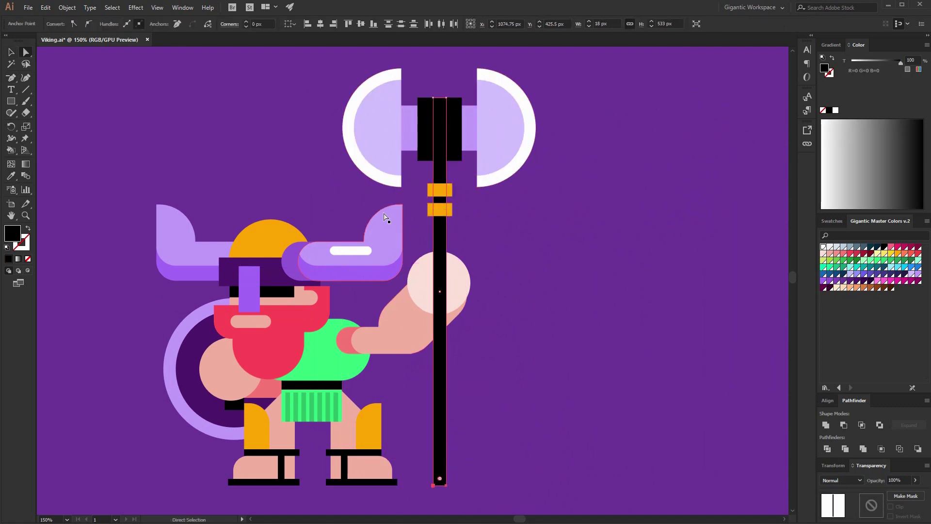
{"action": "left_click", "coordinate": [11, 52]}
{"action": "left_click", "coordinate": [203, 126]}
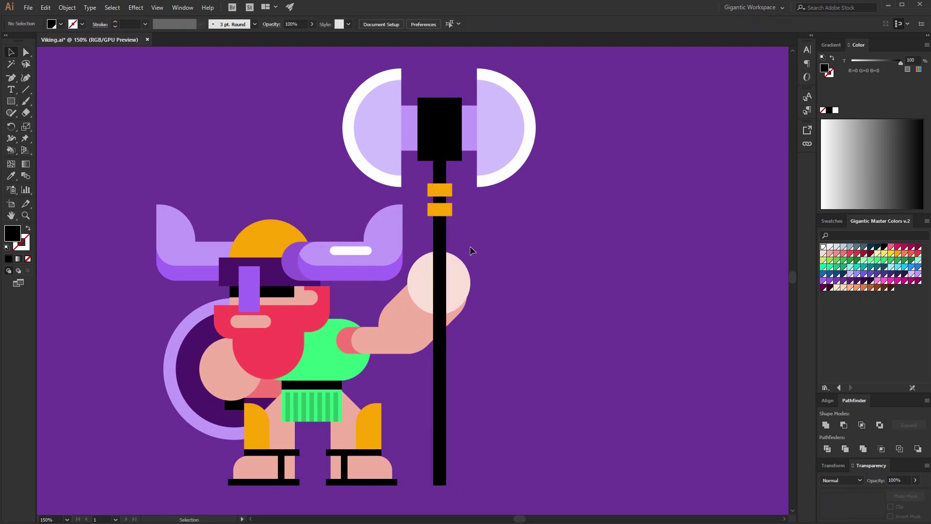
Bring the raised hand's circle in front of the axe handle.
{"action": "left_click", "coordinate": [461, 266]}
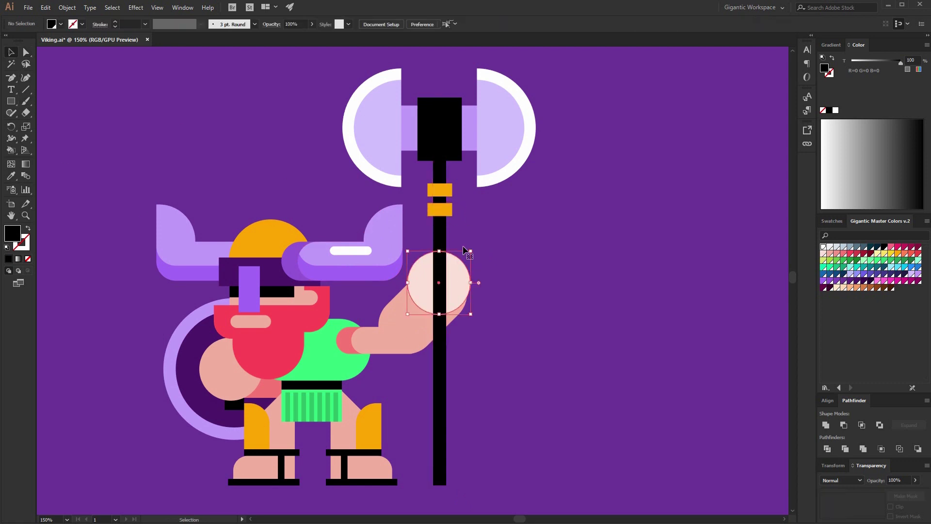
{"action": "key", "text": "ctrl"}
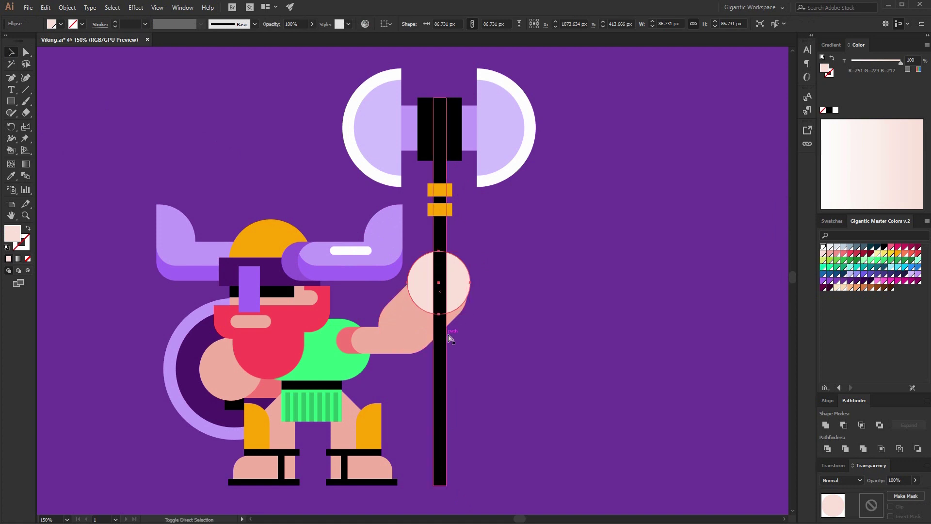
{"action": "key", "text": "ctrl+shift+bracketright"}
{"action": "left_click", "coordinate": [610, 258]}
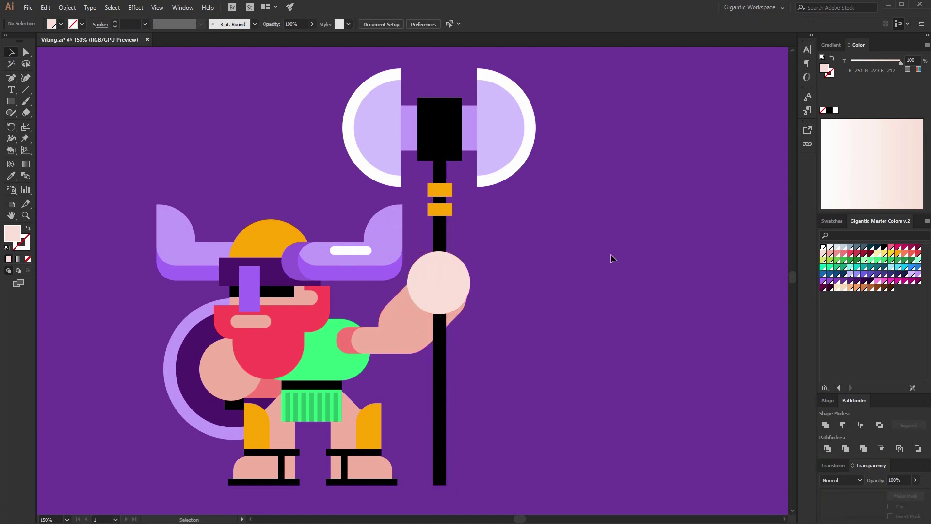
Draw a 20 × 38 px thumb above the raised hand in the forearm's skin colour, and round its upper-right corner.
{"action": "key", "text": "ctrl+plus"}
{"action": "key", "text": "m"}
{"action": "left_click_drag", "start_coordinate": [430, 218], "coordinate": [450, 256]}
{"action": "key", "text": "i"}
{"action": "left_click", "coordinate": [413, 350]}
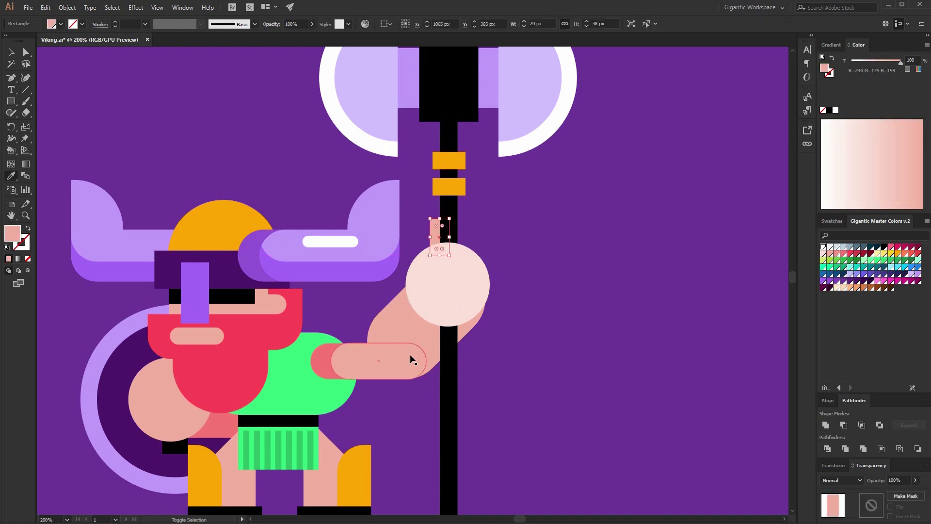
{"action": "key", "text": "a"}
{"action": "left_click", "coordinate": [449, 218]}
{"action": "left_click_drag", "start_coordinate": [444, 223], "coordinate": [439, 237]}
{"action": "left_click", "coordinate": [12, 51]}
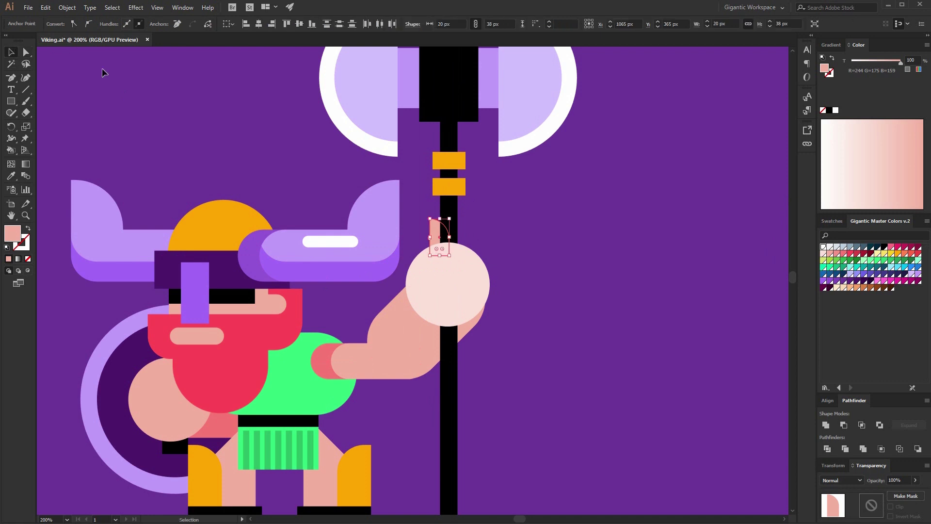
{"action": "left_click", "coordinate": [144, 78]}
Draw a 495 × 16 px ground strip under the feet and fill it with dark purple (R 92, G 36, B 129).
{"action": "key", "text": "ctrl+minus"}
{"action": "key", "text": "ctrl+minus"}
{"action": "scroll", "coordinate": [368, 97], "scroll_direction": "down", "scroll_amount": 1}
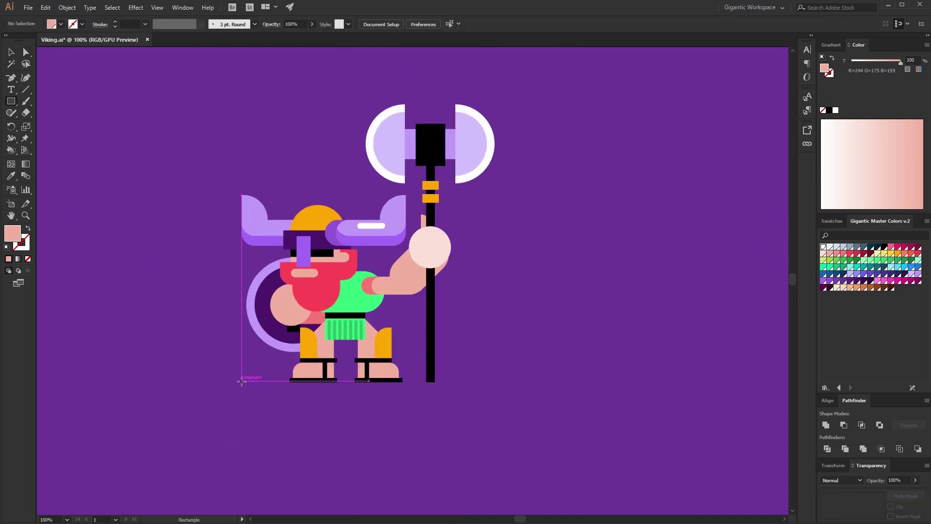
{"action": "left_click_drag", "start_coordinate": [241, 380], "coordinate": [481, 388]}
{"action": "left_click", "coordinate": [844, 282]}
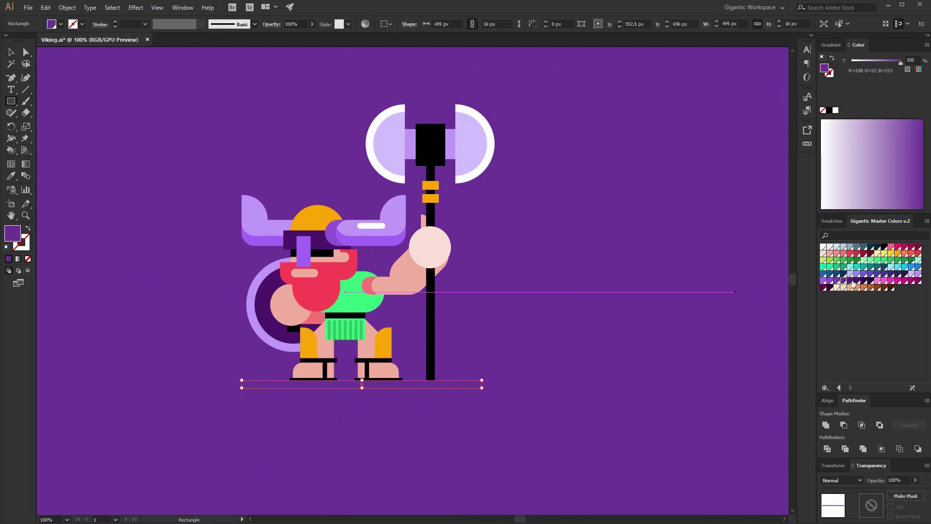
{"action": "left_click", "coordinate": [851, 281]}
Round the ground strip's ends to an 8 px radius and send the strip behind the feet and axe handle.
{"action": "key", "text": "a"}
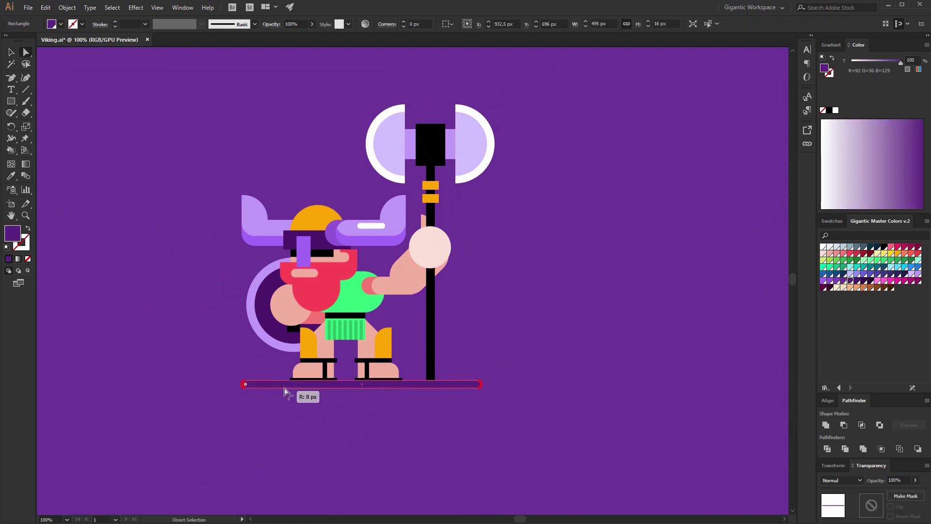
{"action": "key", "text": "v"}
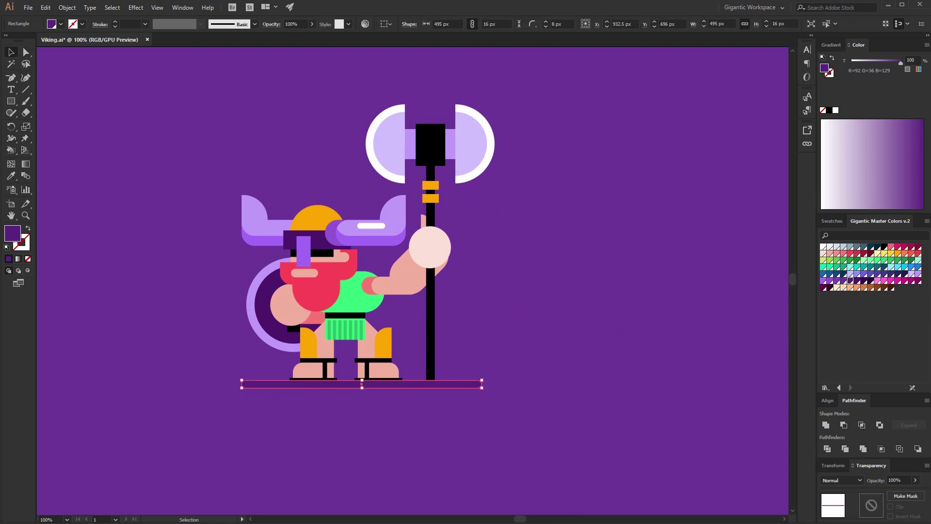
{"action": "left_click", "coordinate": [585, 338]}
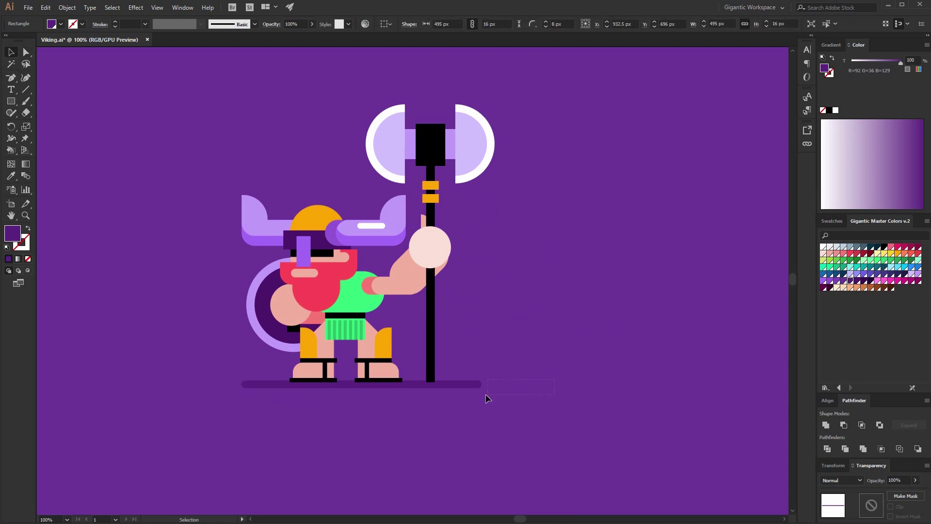
Nudge the ground strip up slightly behind the soles of the feet.
{"action": "left_click_drag", "start_coordinate": [488, 372], "coordinate": [467, 407]}
{"action": "key", "text": "Up"}
{"action": "key", "text": "Up"}
{"action": "key", "text": "Up"}
{"action": "key", "text": "Up"}
{"action": "left_click", "coordinate": [533, 381]}
Select all the artwork and move it slightly right and down.
{"action": "key", "text": "space"}
{"action": "left_click_drag", "start_coordinate": [566, 231], "coordinate": [612, 232]}
{"action": "key", "text": "ctrl+a"}
{"action": "left_click_drag", "start_coordinate": [418, 282], "coordinate": [435, 304]}
{"action": "left_click", "coordinate": [618, 306]}
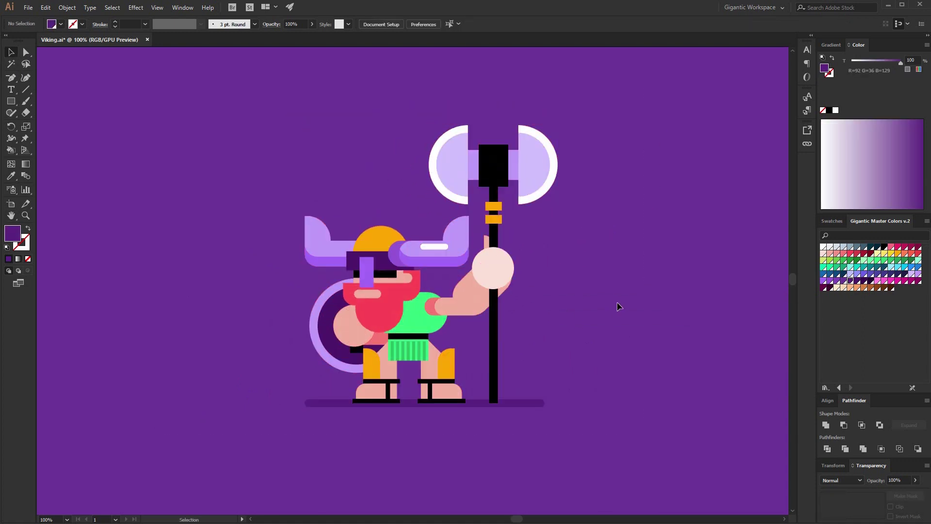